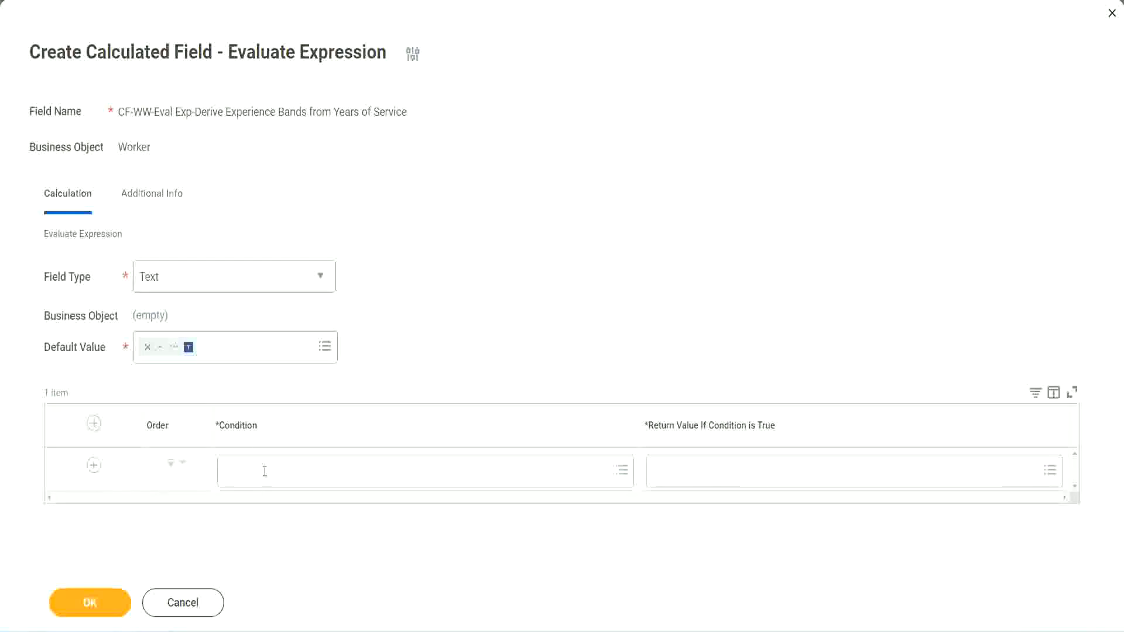
- Copy the Field 1 name from the Notepad++ notes and set the first row's condition to CF-WW-TF-Length of Service between 0 and 7 years
left_click(264, 471)
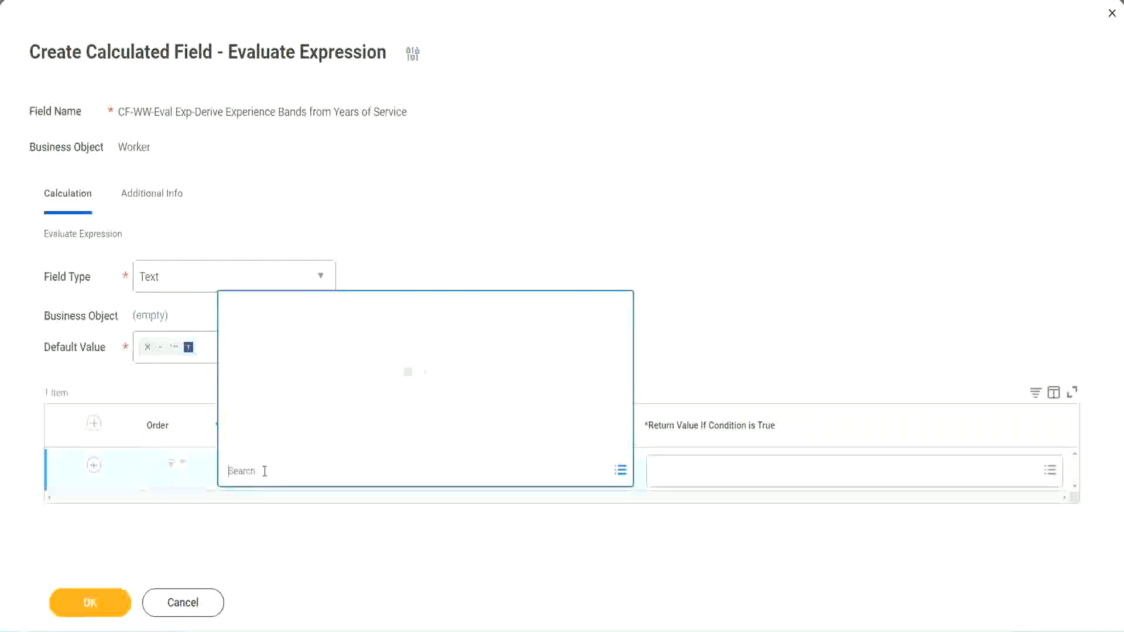
left_click(432, 266)
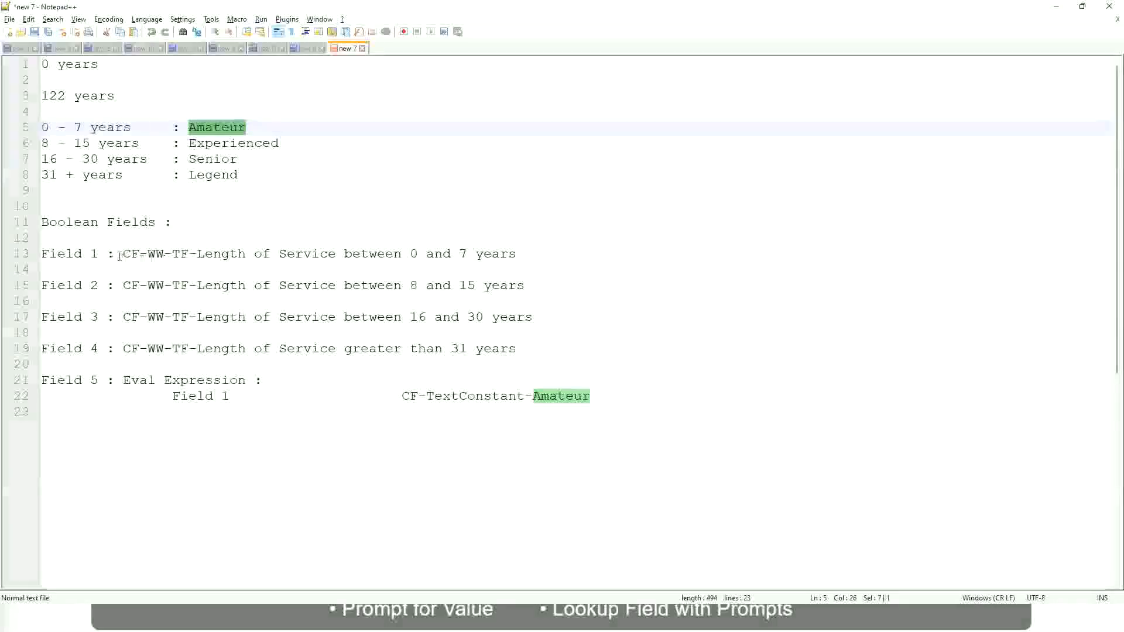
left_click_drag(124, 254, 518, 258)
key("ctrl+c")
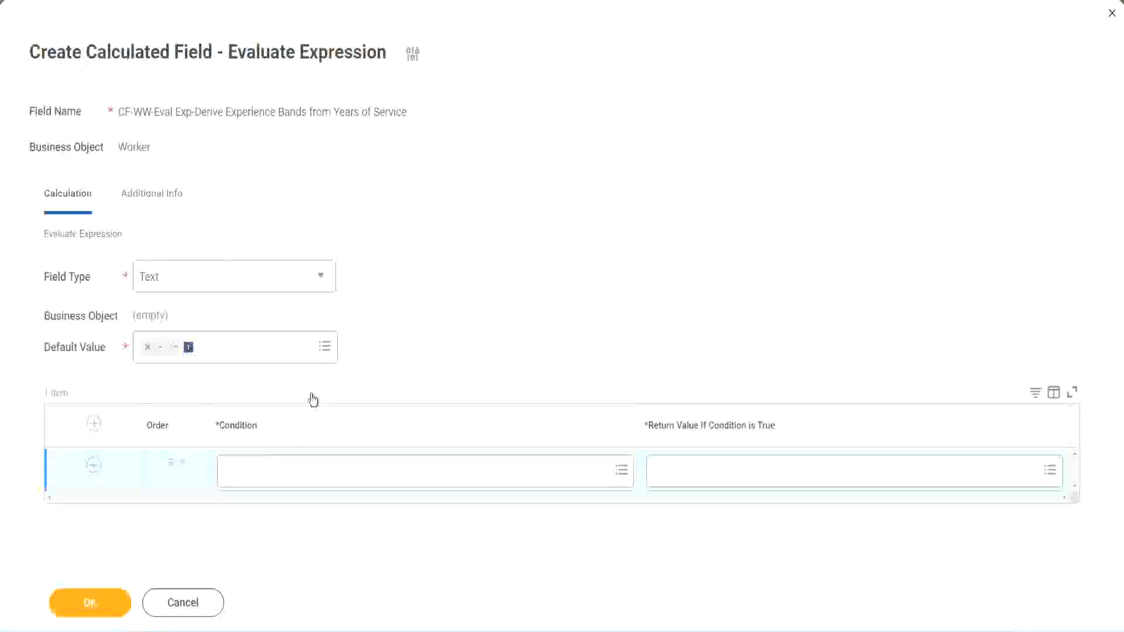
left_click(286, 476)
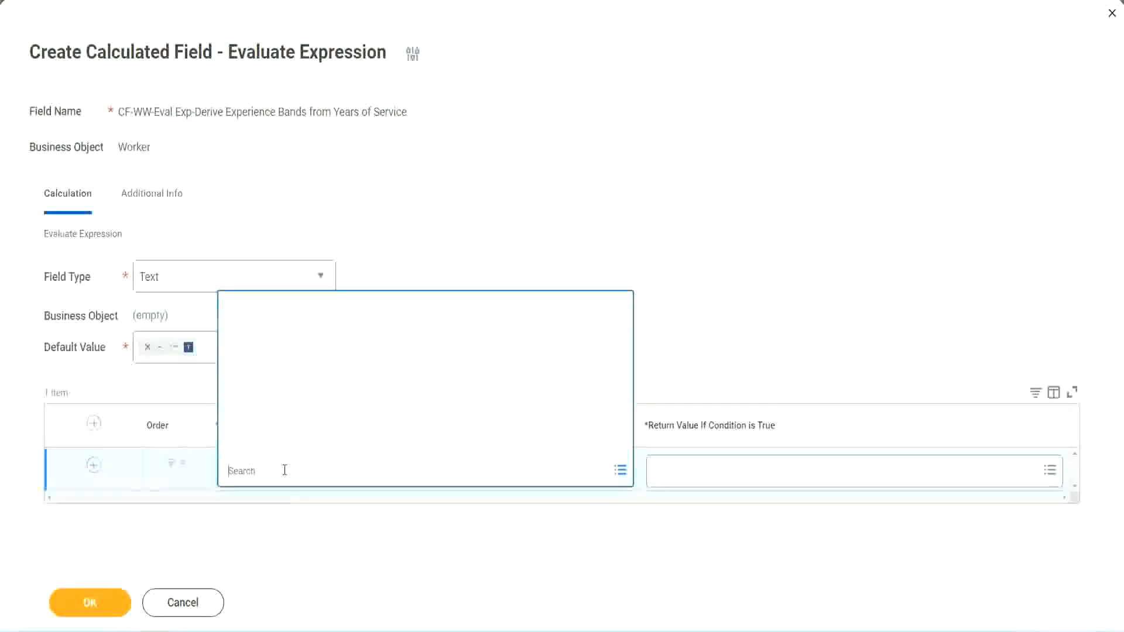
key("ctrl+v")
key("Return")
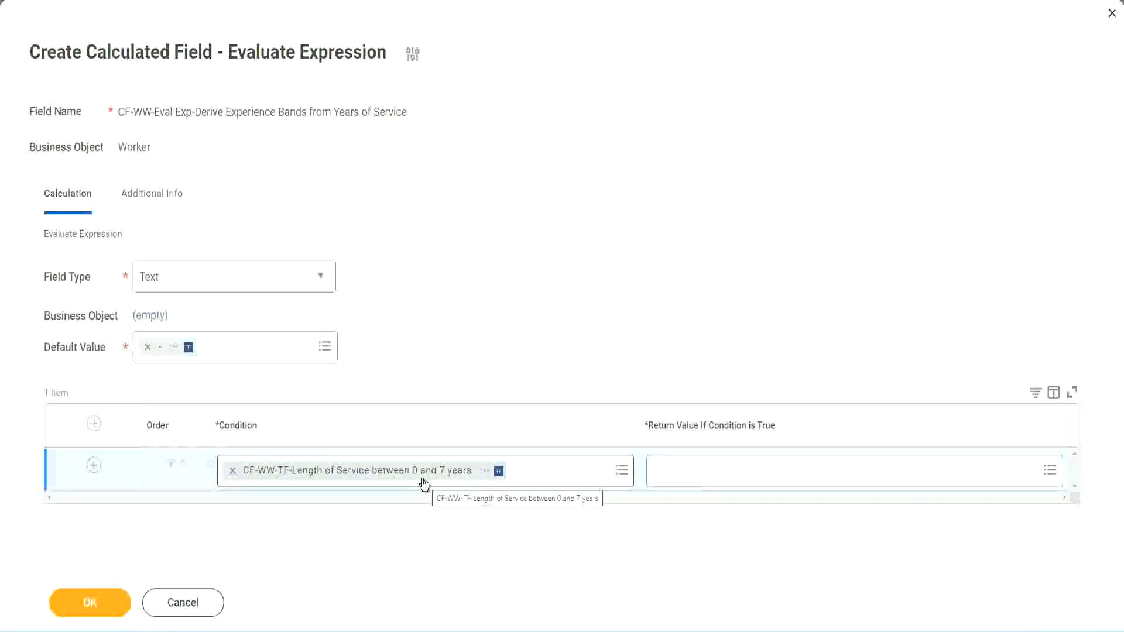
left_click(730, 475)
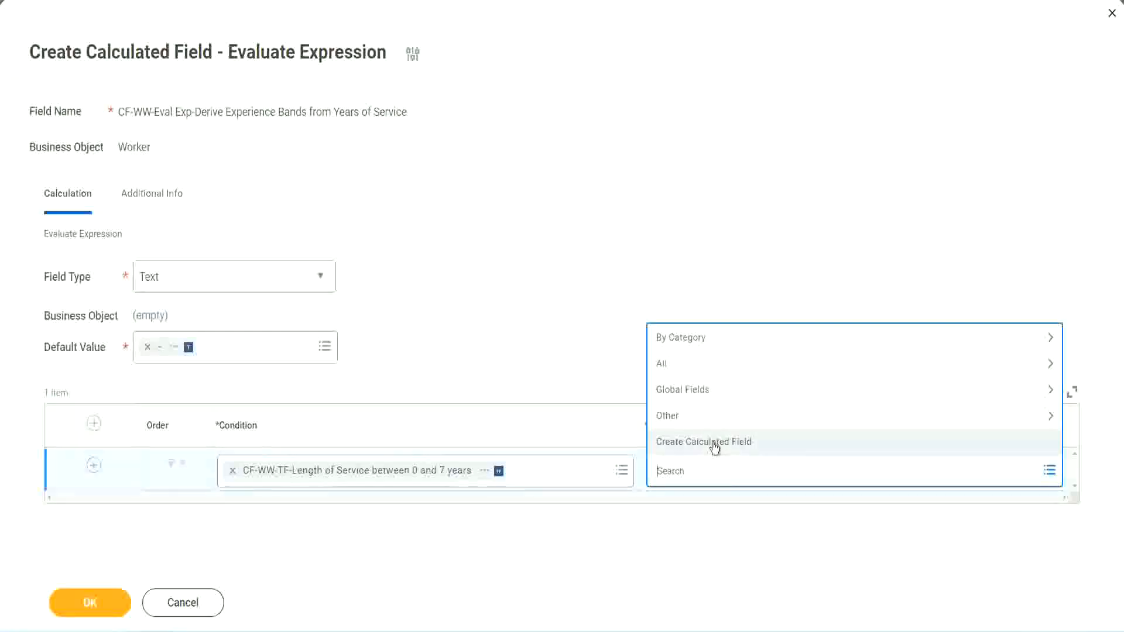
left_click(652, 293)
left_click(678, 477)
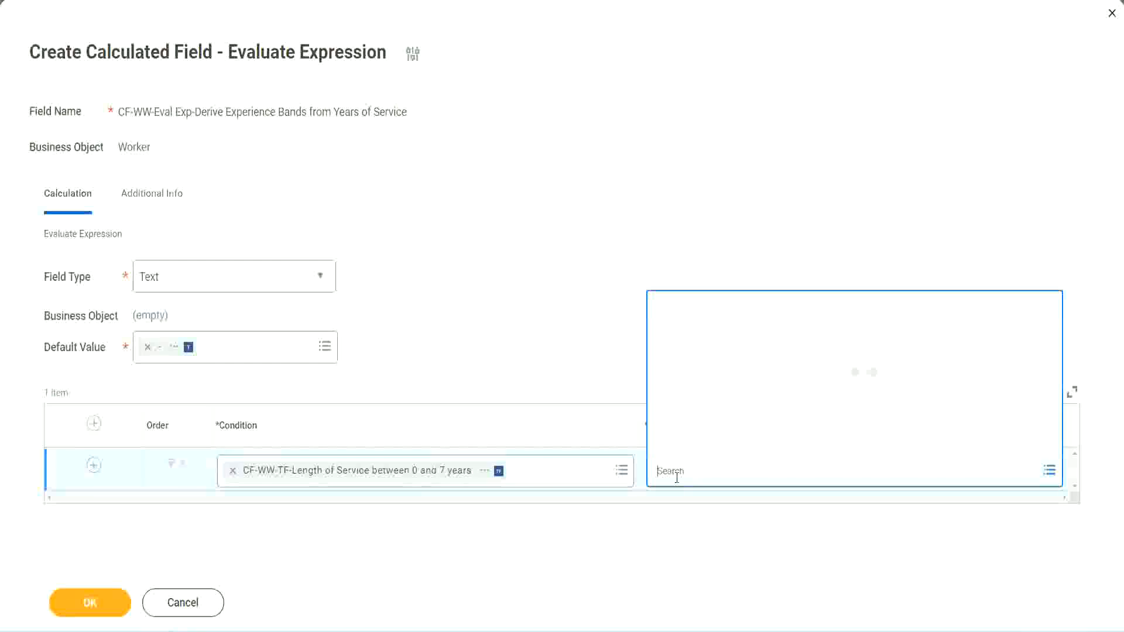
type("Amaterue")
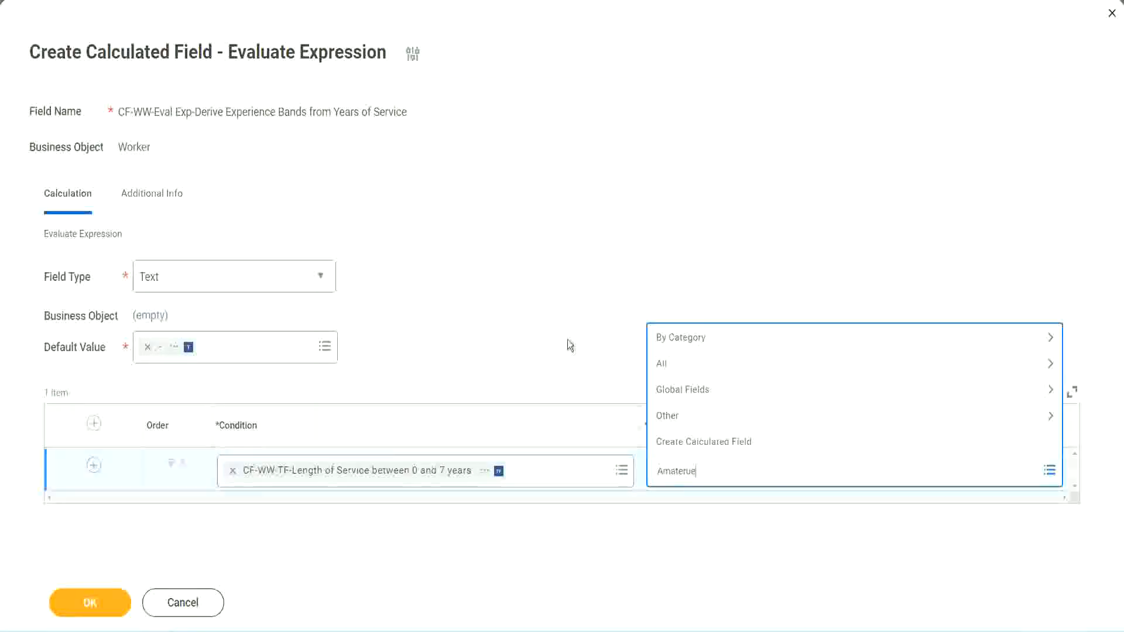
left_click(567, 346)
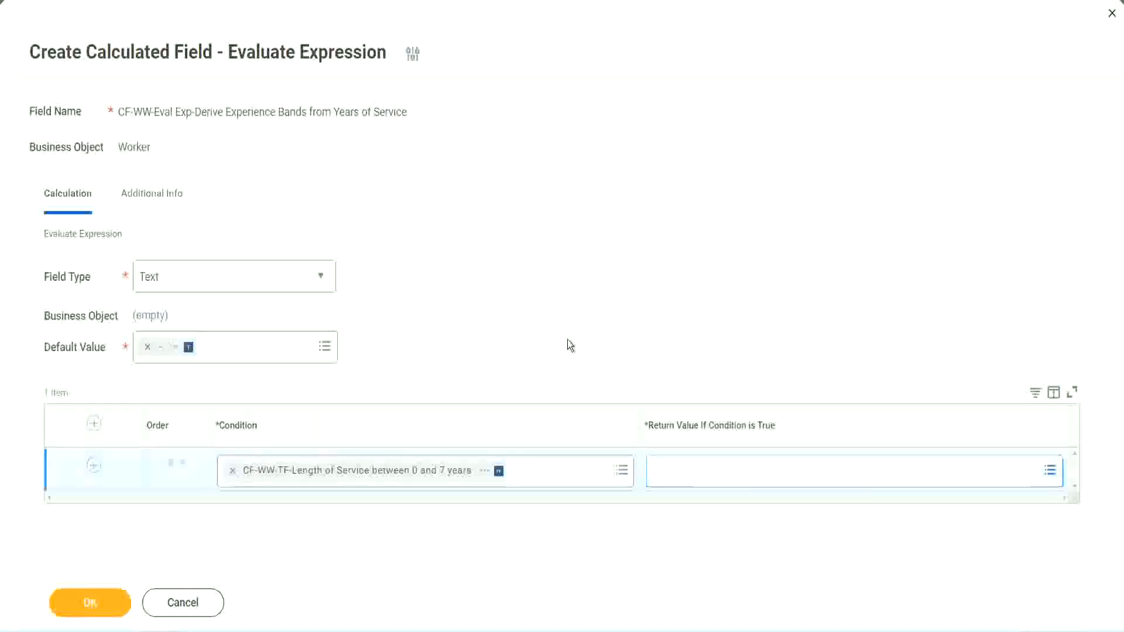
left_click(709, 480)
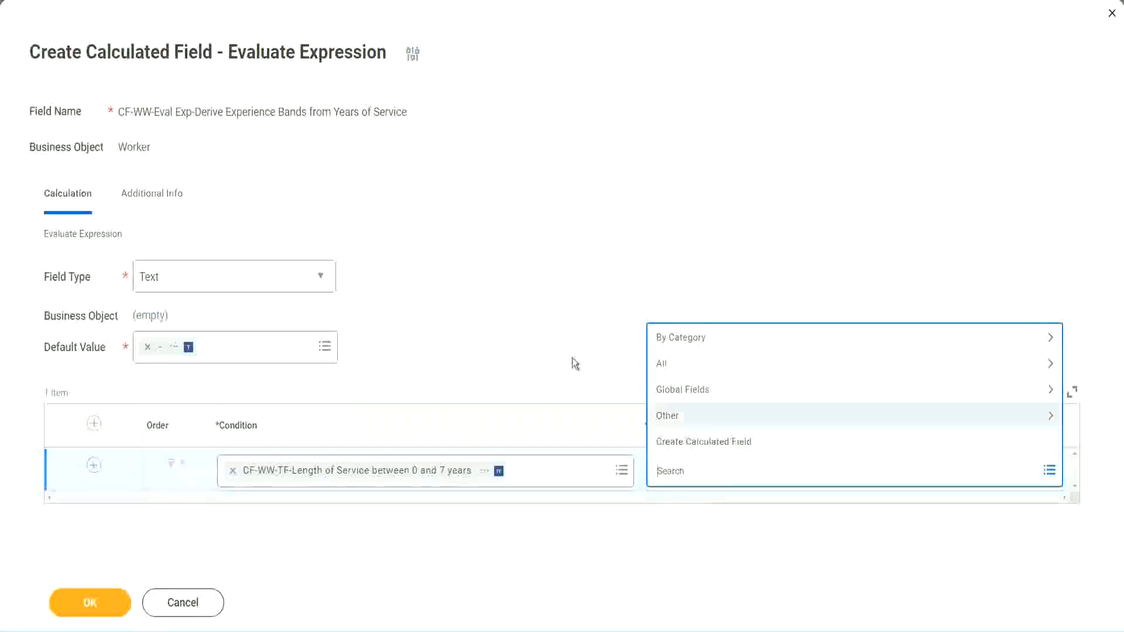
left_click(567, 341)
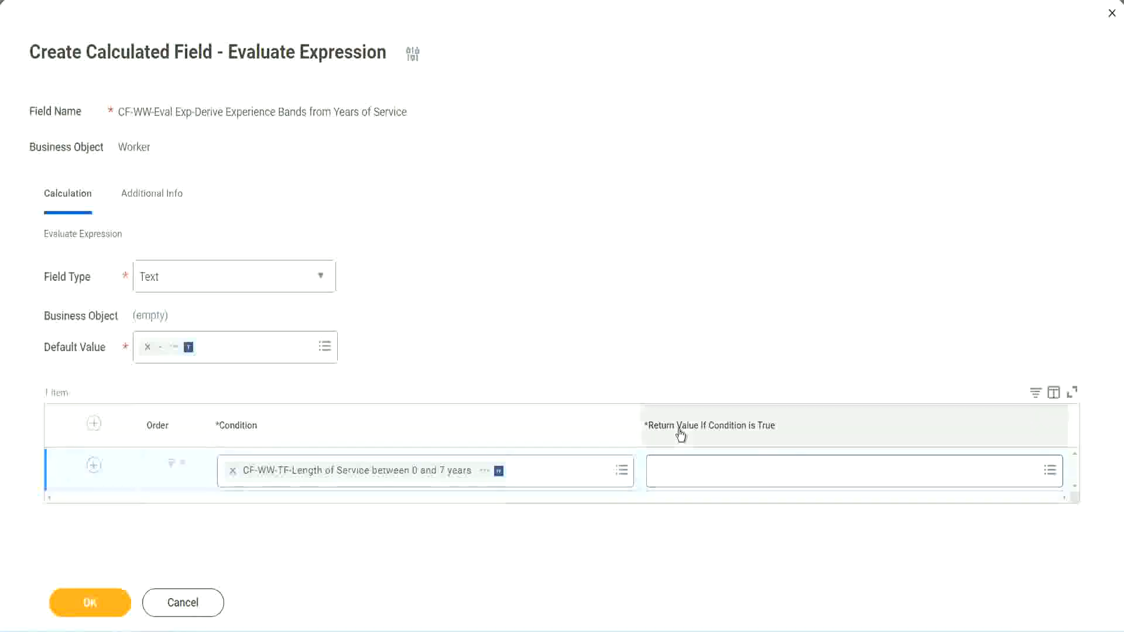
- Start a new calculated field for the first row's return value and name it CF-WW-TC-Amateur
left_click(729, 475)
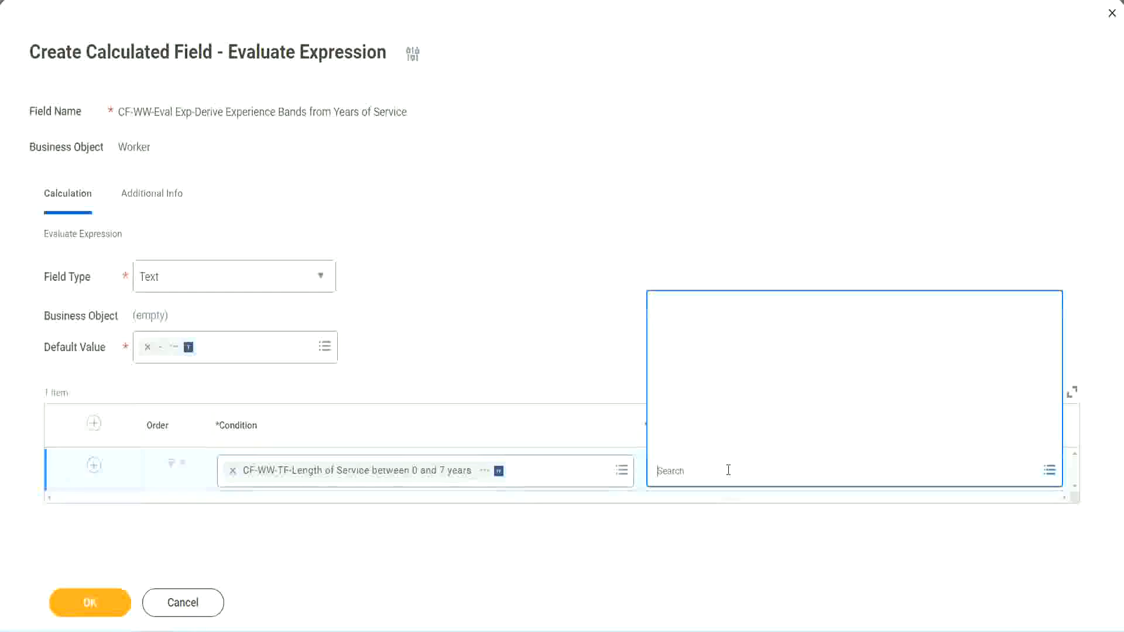
left_click(720, 444)
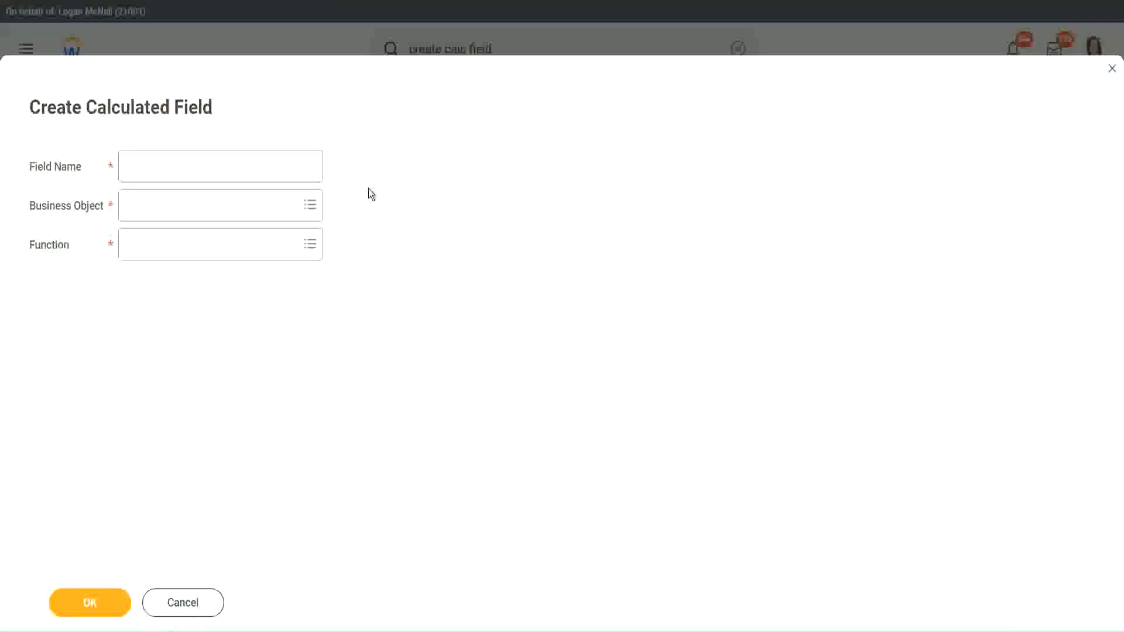
left_click(136, 167)
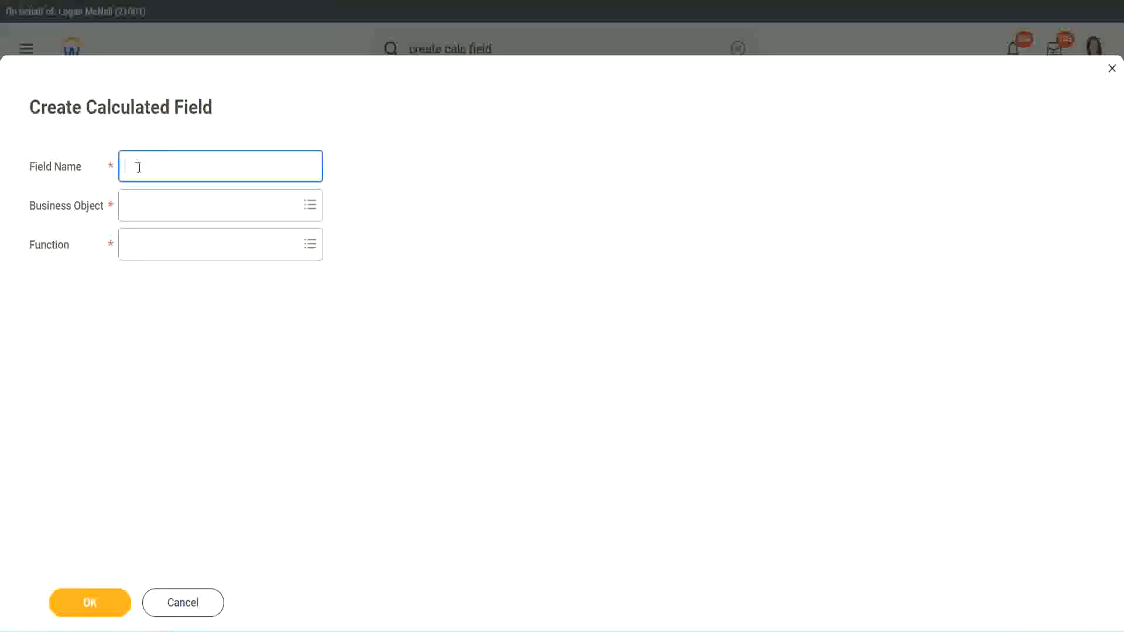
type("CF_TC-Amateur")
left_click(139, 166)
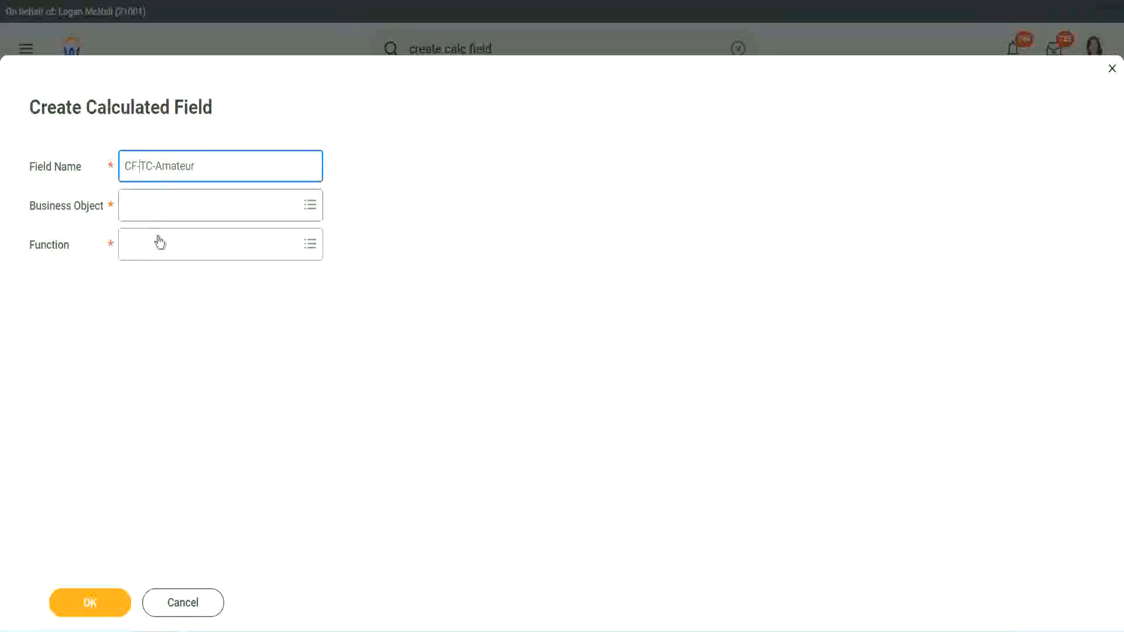
type("WW-")
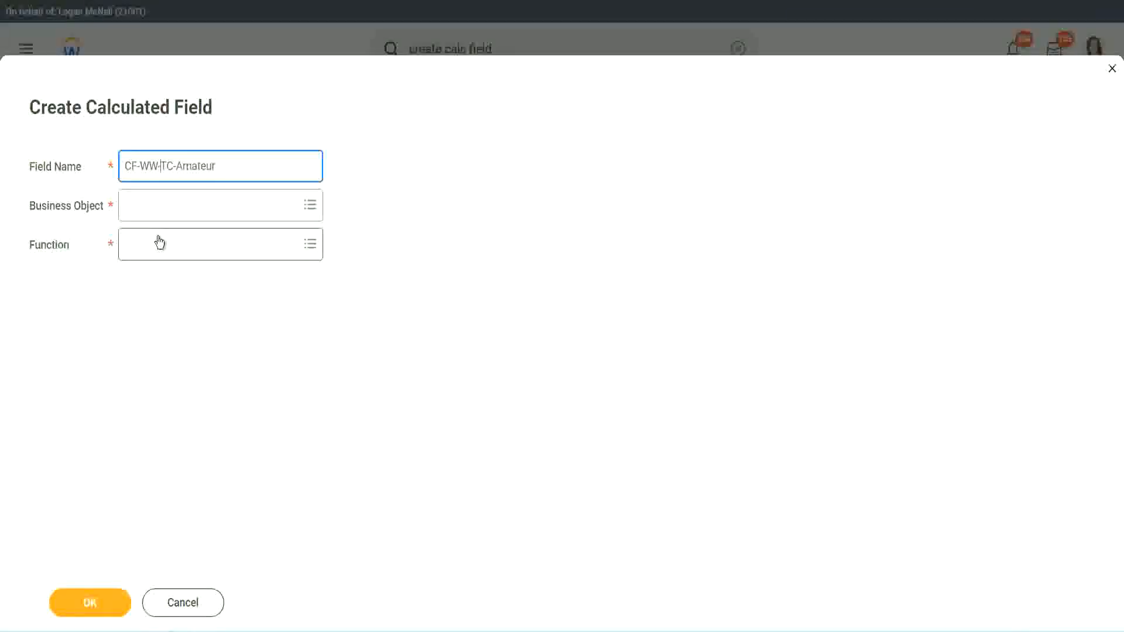
- Set the new calculated field's business object to Global
left_click(159, 205)
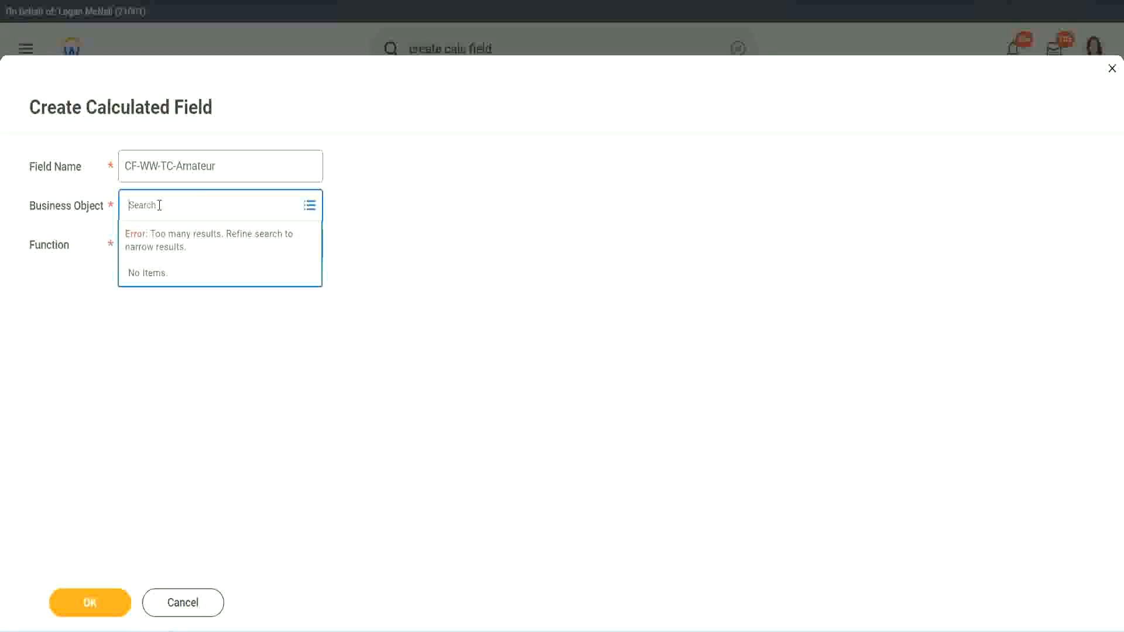
type("worker")
key("BackSpace")
key("BackSpace")
key("BackSpace")
key("BackSpace")
type("globa")
key("Return")
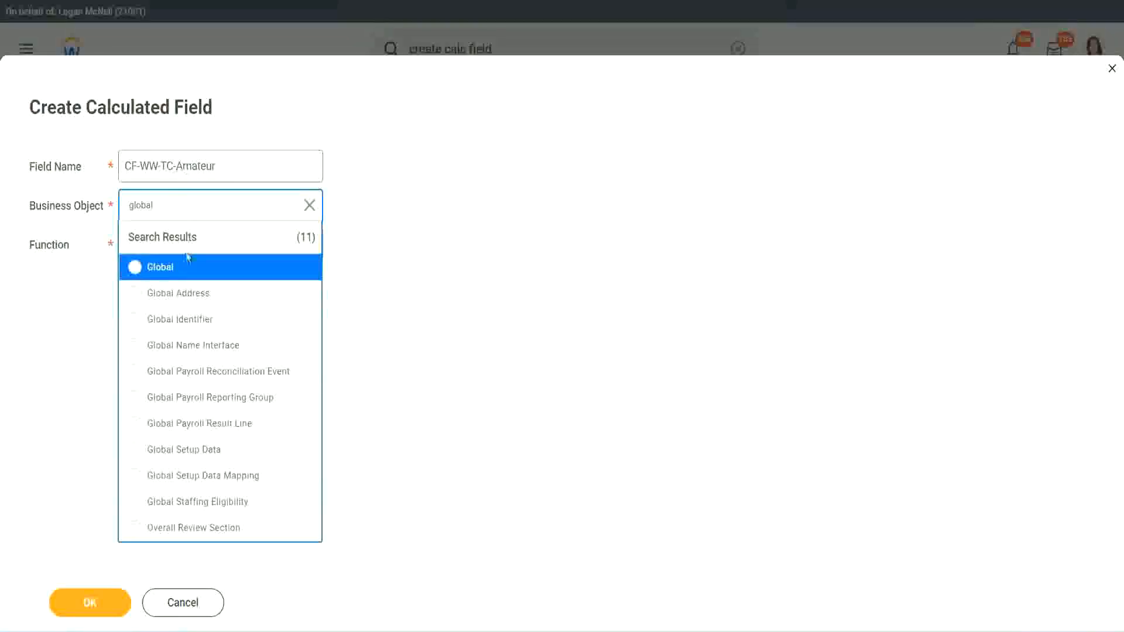
left_click(175, 273)
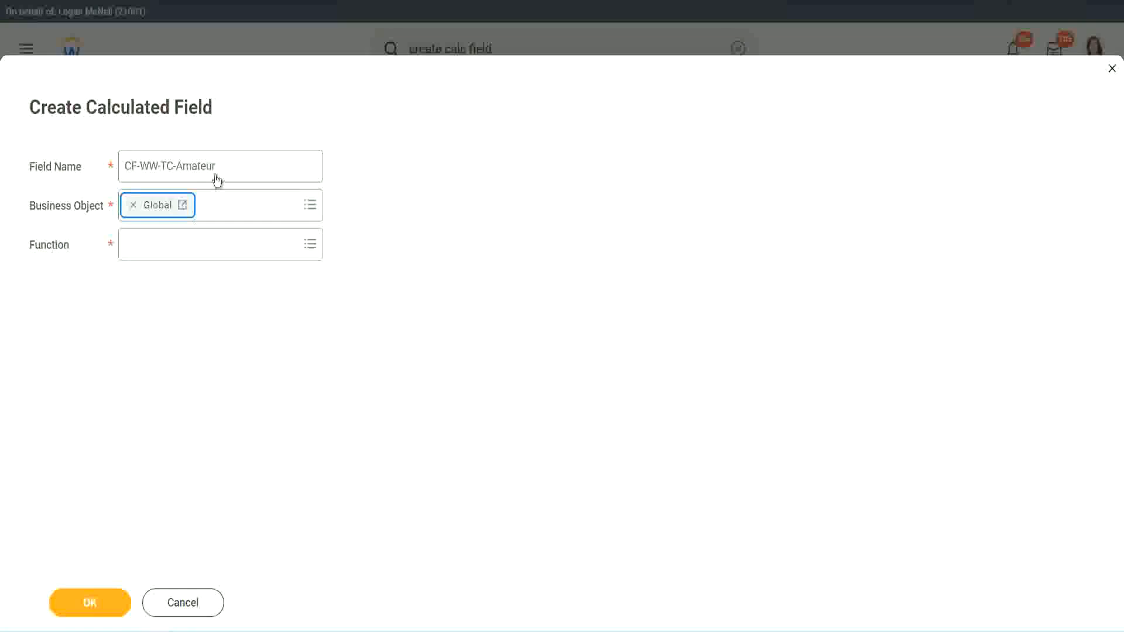
- Copy the word Amateur from the end of the new calculated field's name
triple_click(291, 159)
left_click(249, 165)
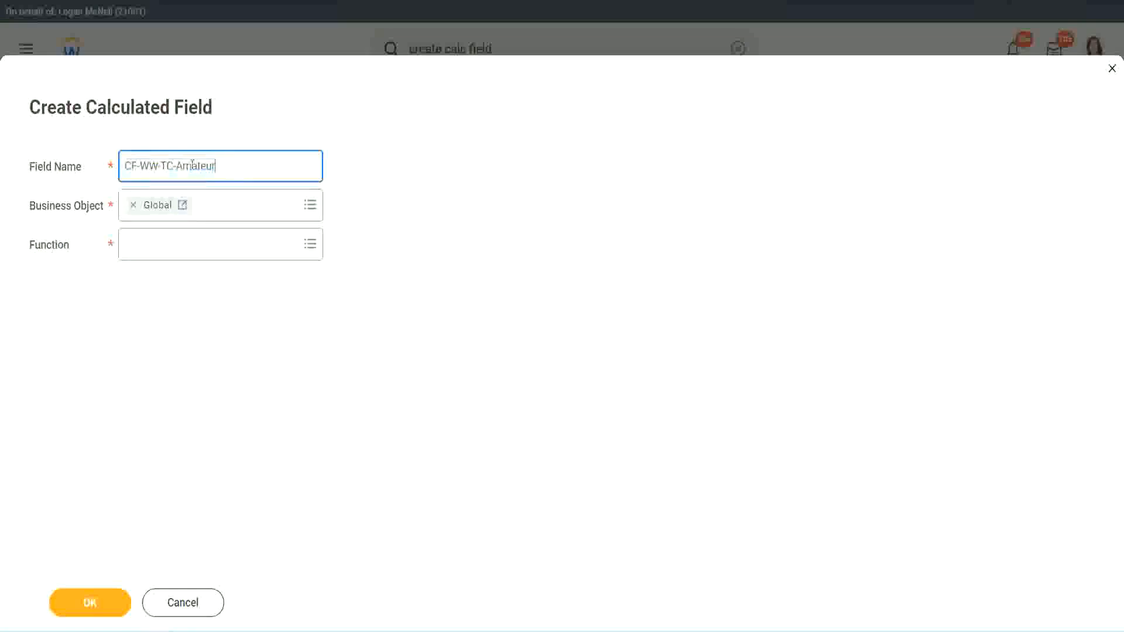
double_click(196, 166)
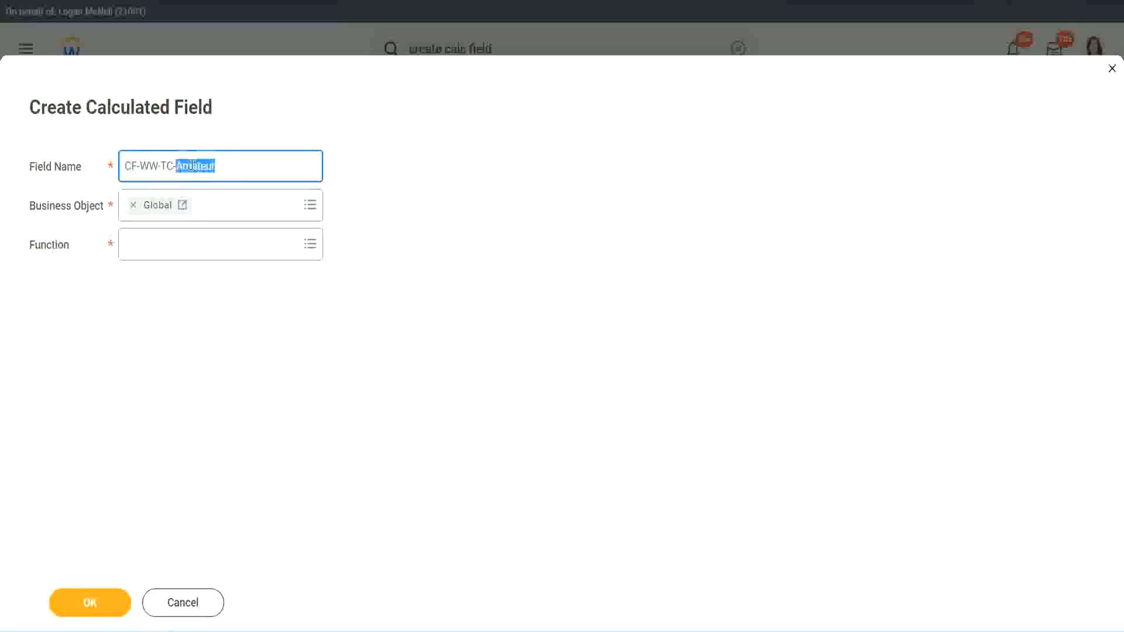
left_click(232, 163)
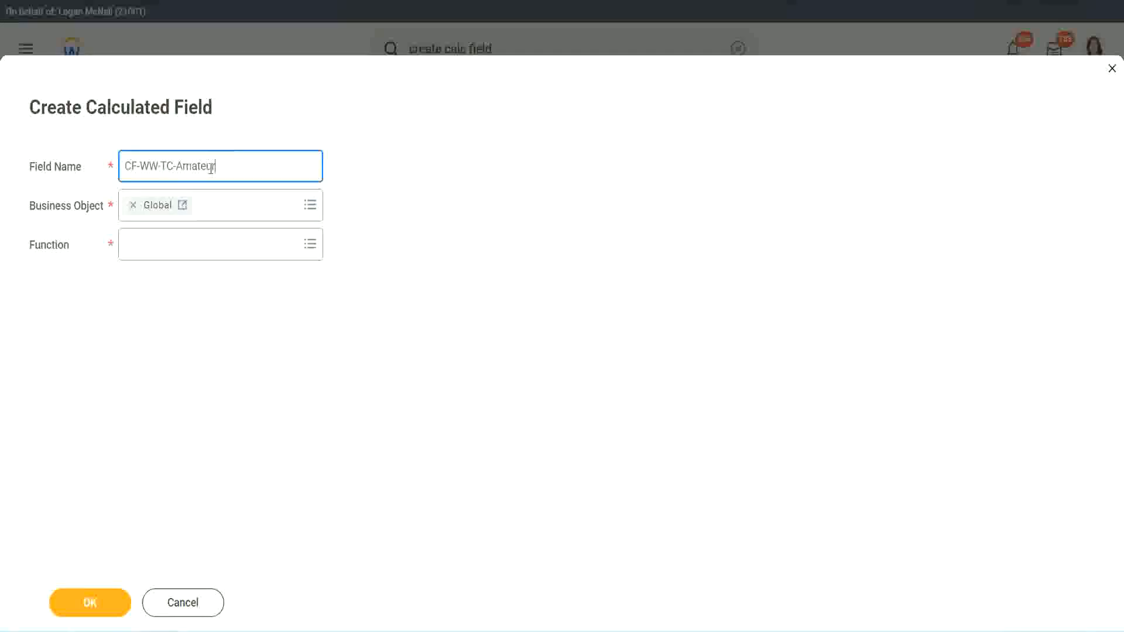
double_click(210, 168)
key("ctrl+c")
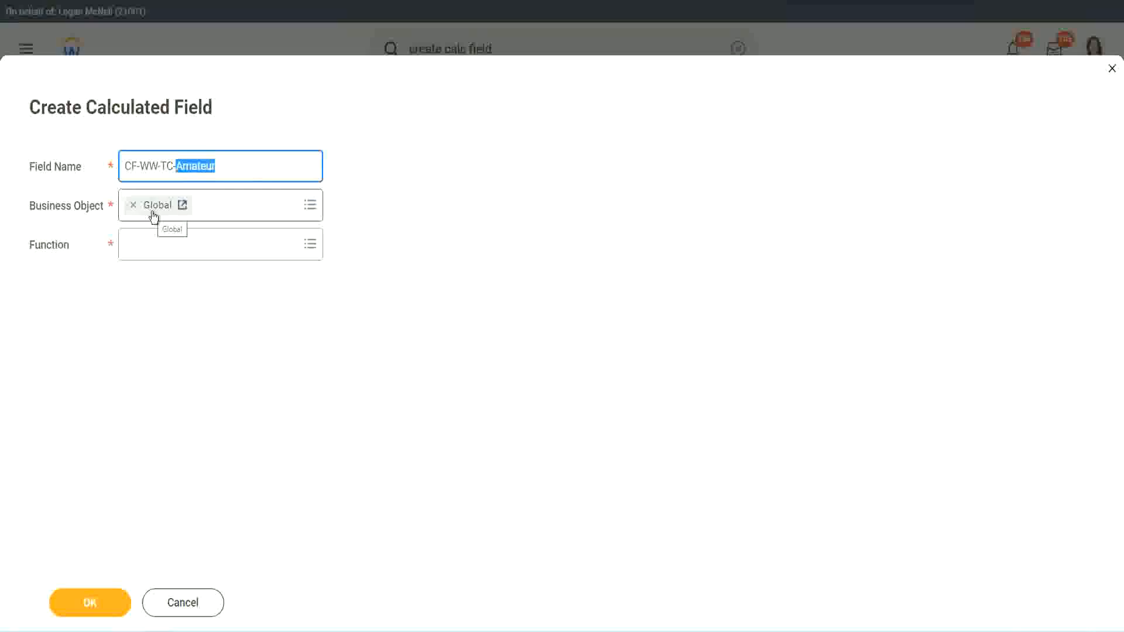
- Set the new calculated field's function to Text Constant and continue to its calculation settings
left_click(157, 245)
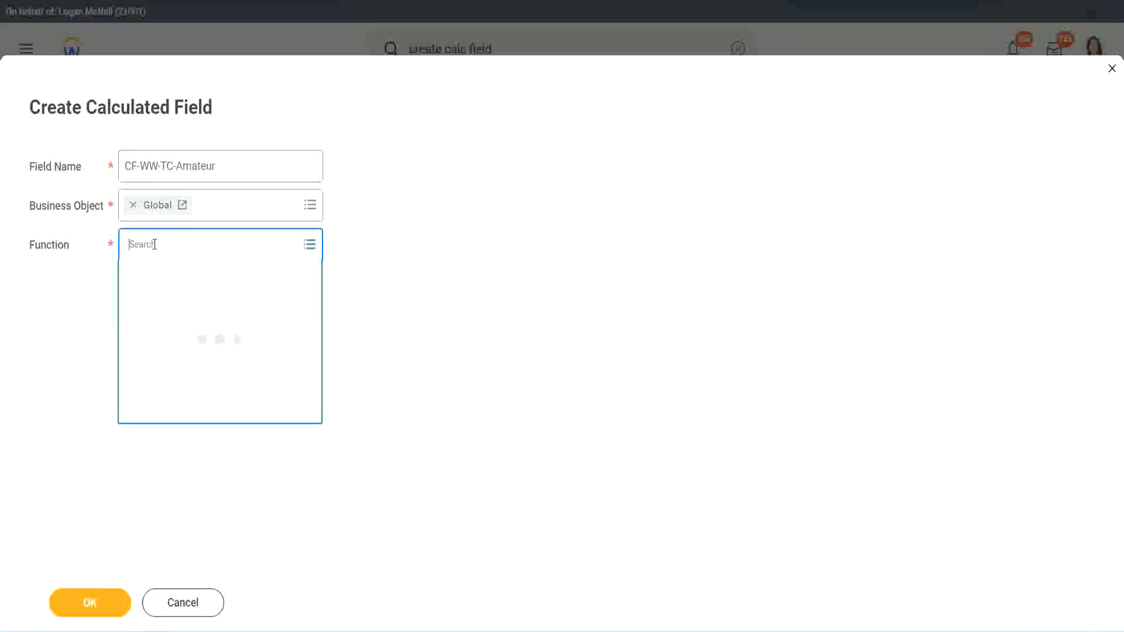
type("text cal")
type("s")
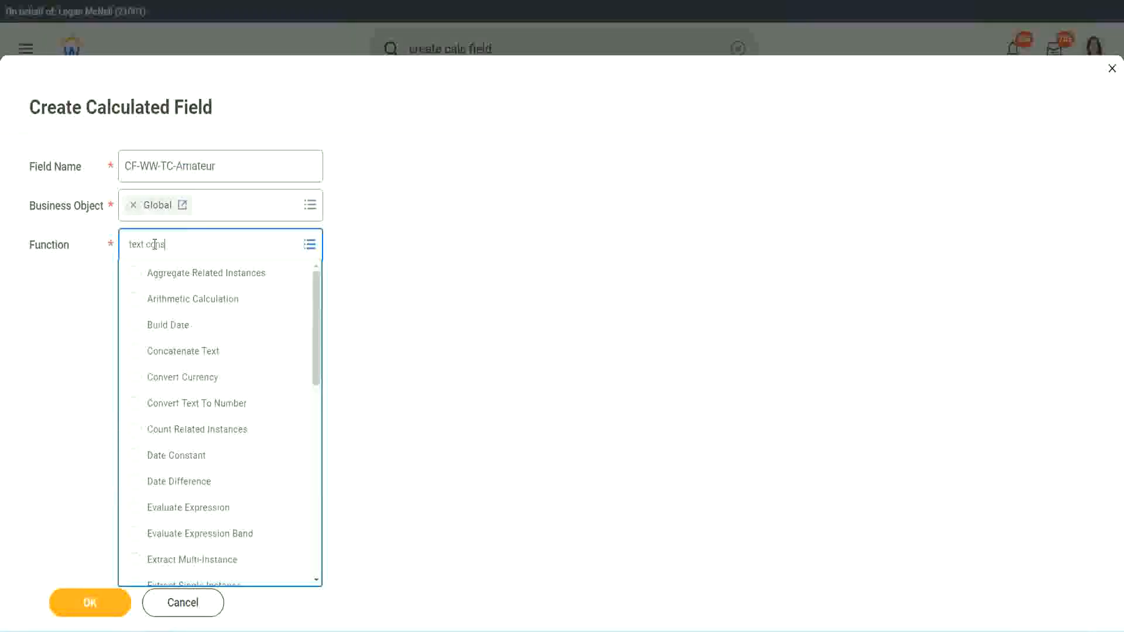
type("t")
key("Return")
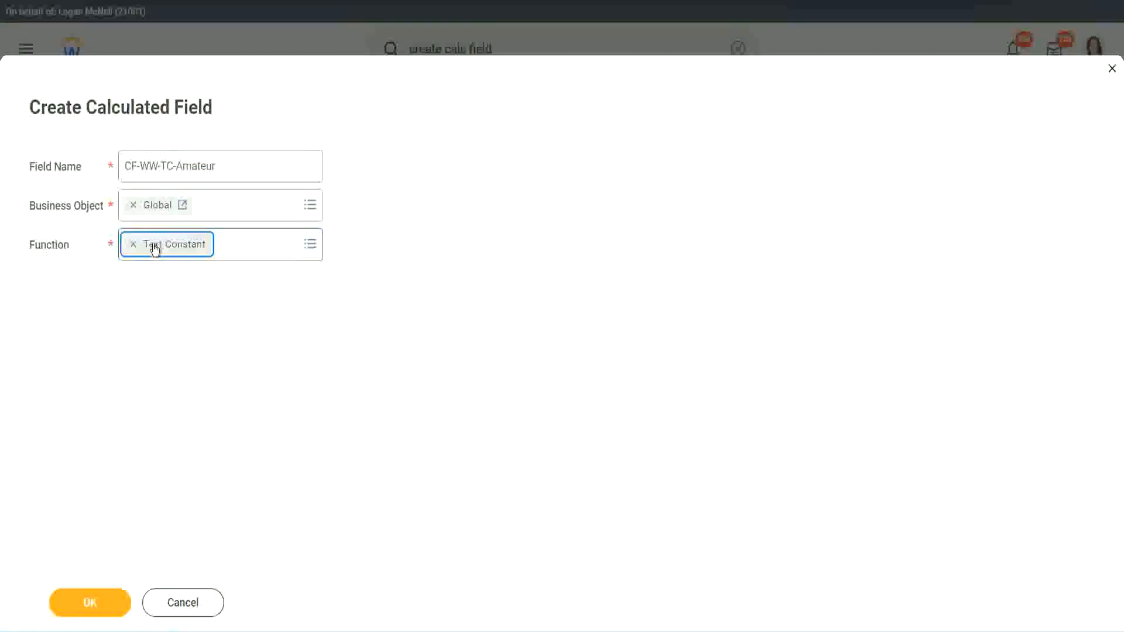
left_click(94, 612)
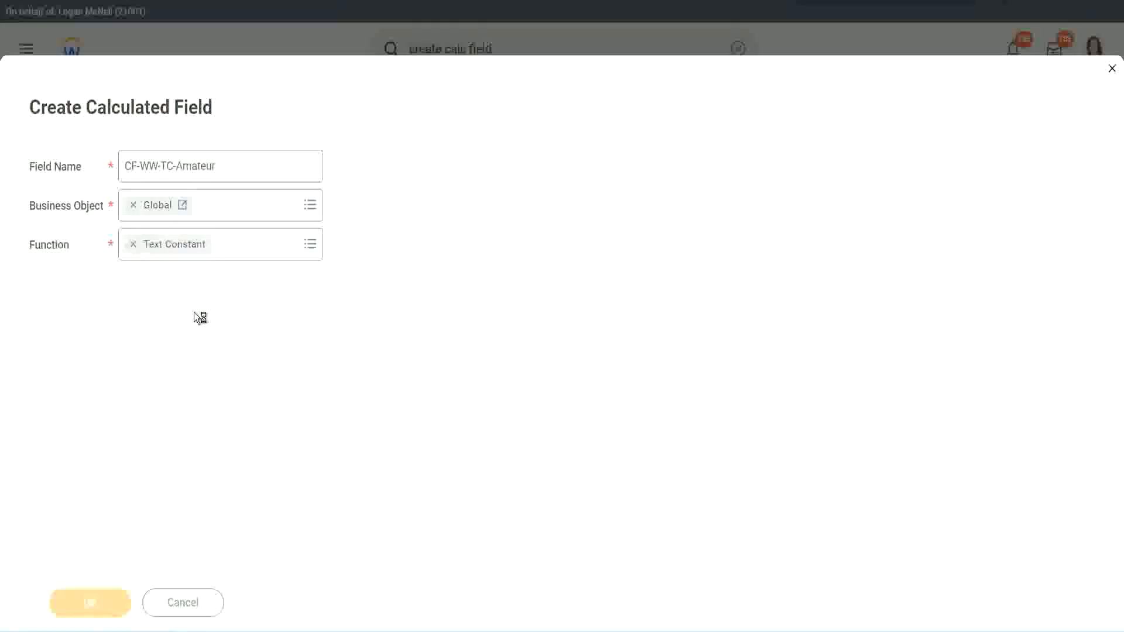
- Enter Amateur as the text constant and save the calculated field as the first row's return value
left_click(187, 332)
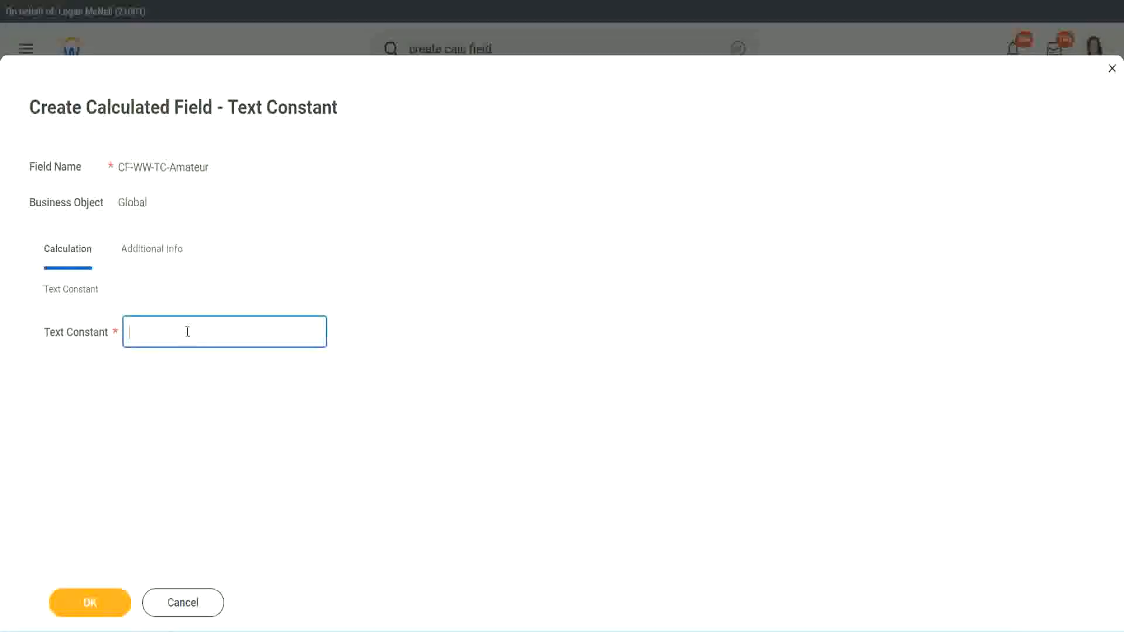
key("ctrl+v")
left_click(86, 603)
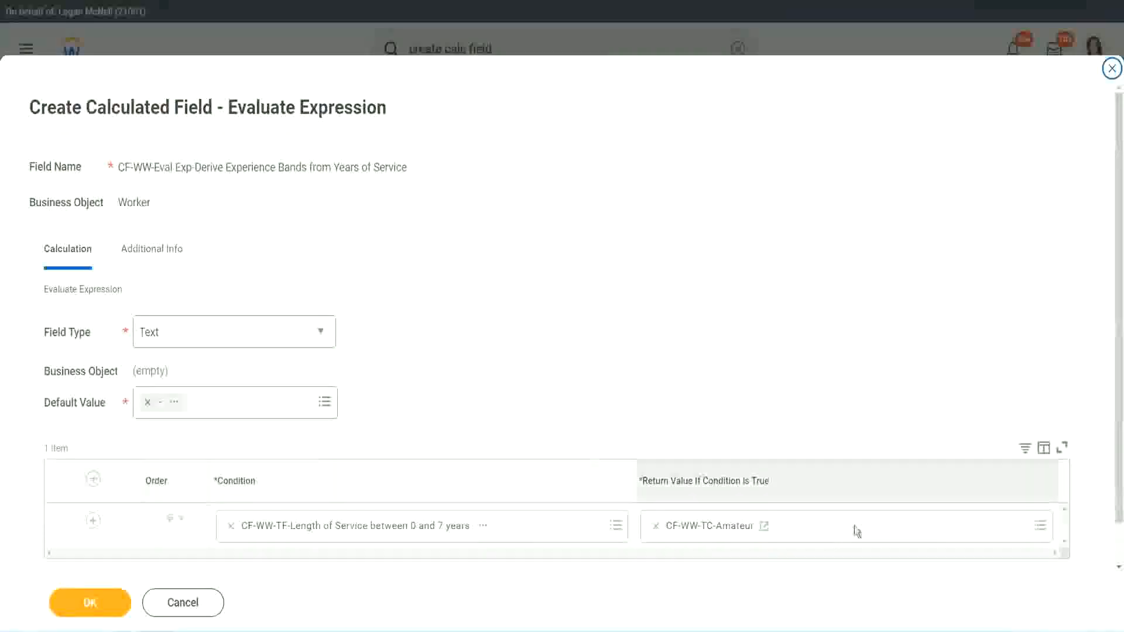
- Copy the text of the CF-WW-TC-Amateur return value and add three empty condition rows below the first one
right_click(698, 527)
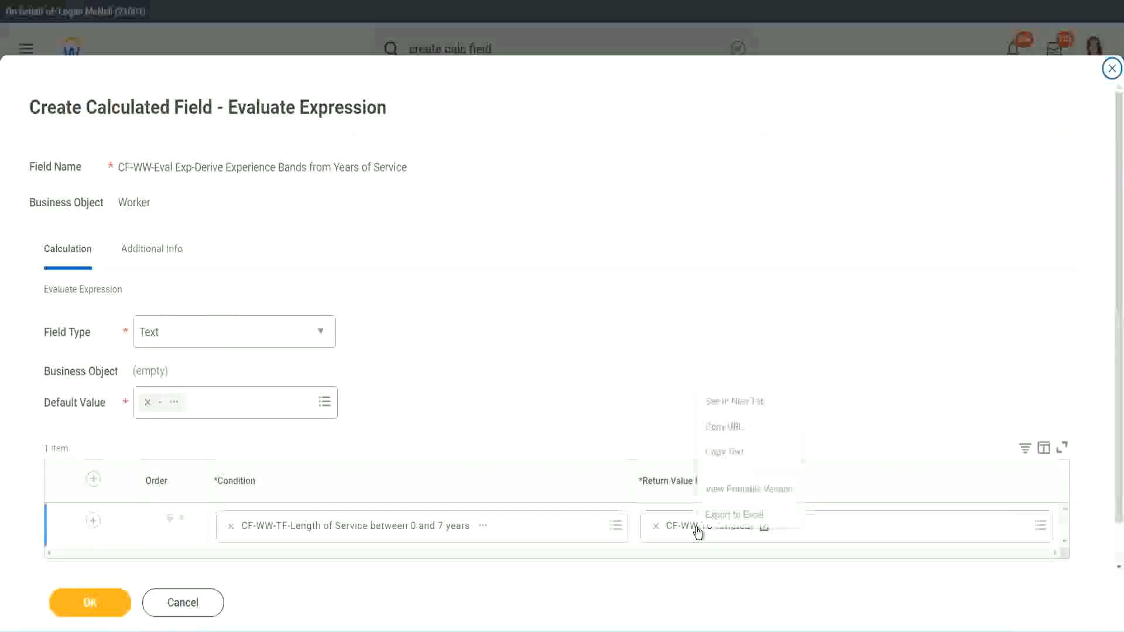
left_click(736, 452)
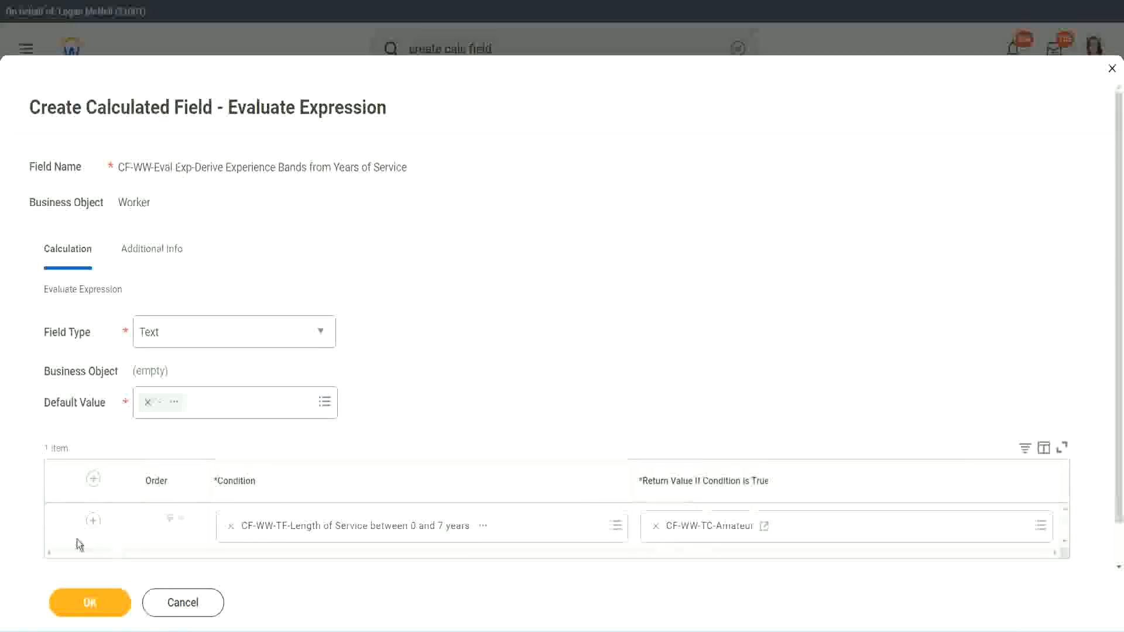
left_click(92, 520)
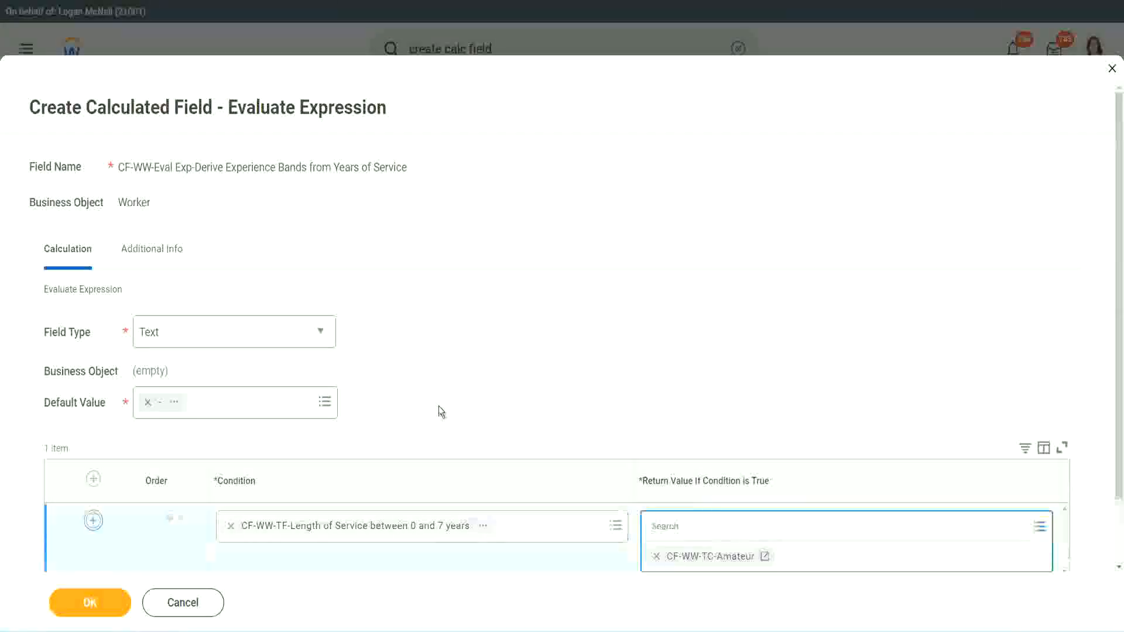
left_click(93, 521)
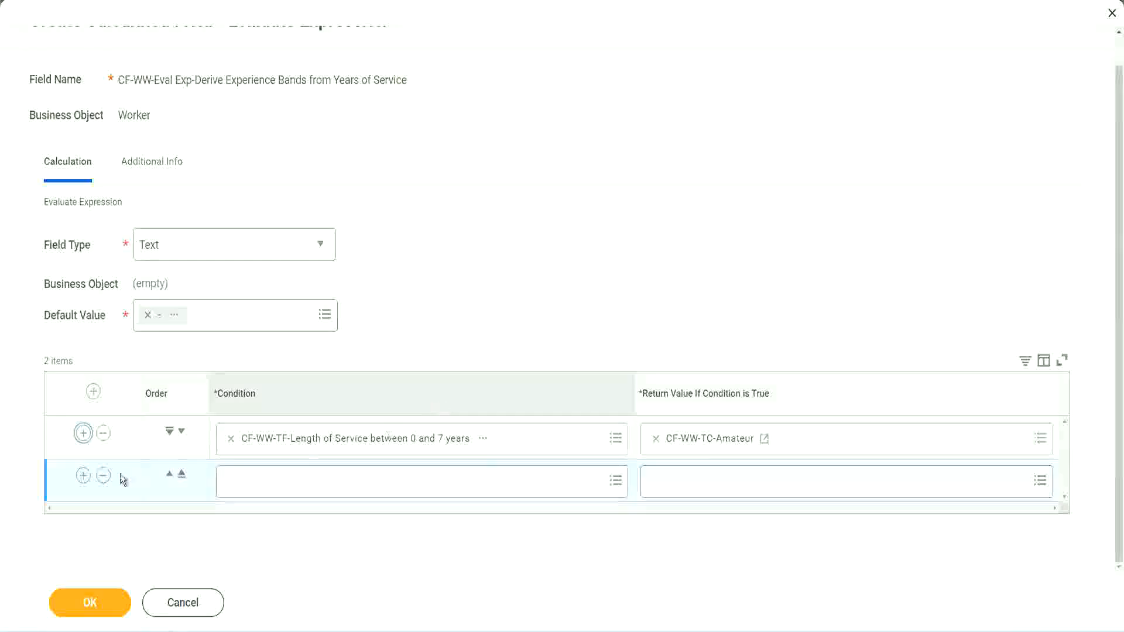
left_click(83, 476)
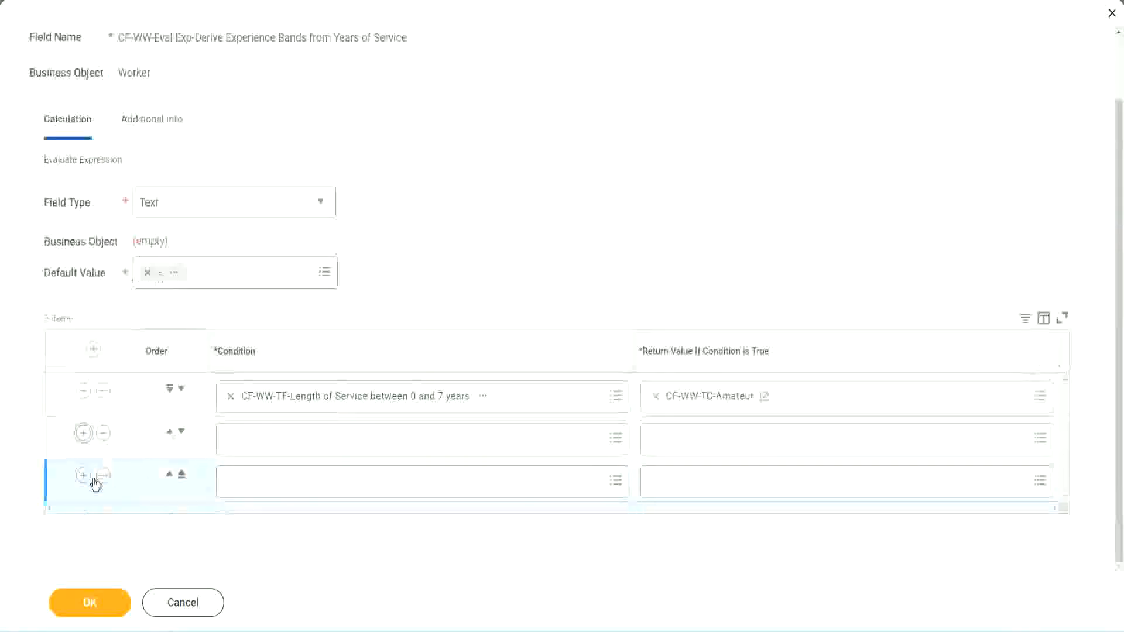
- Set the second row's condition to CF-WW-TF-Length of Service between 8 and 15 years
left_click(275, 446)
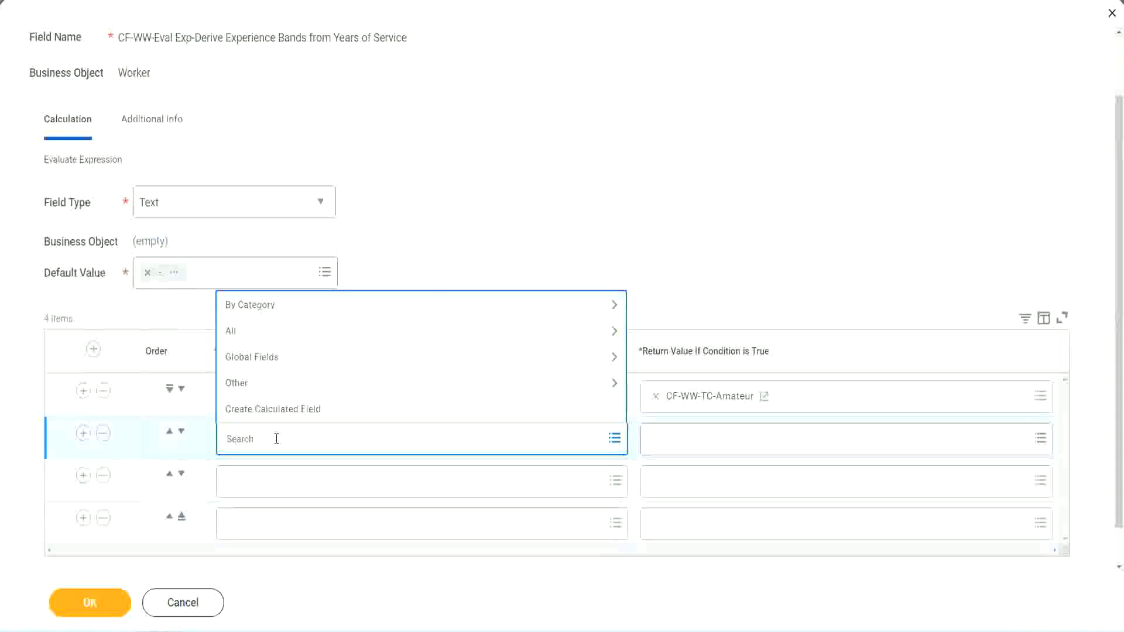
type("cf-ww-tc")
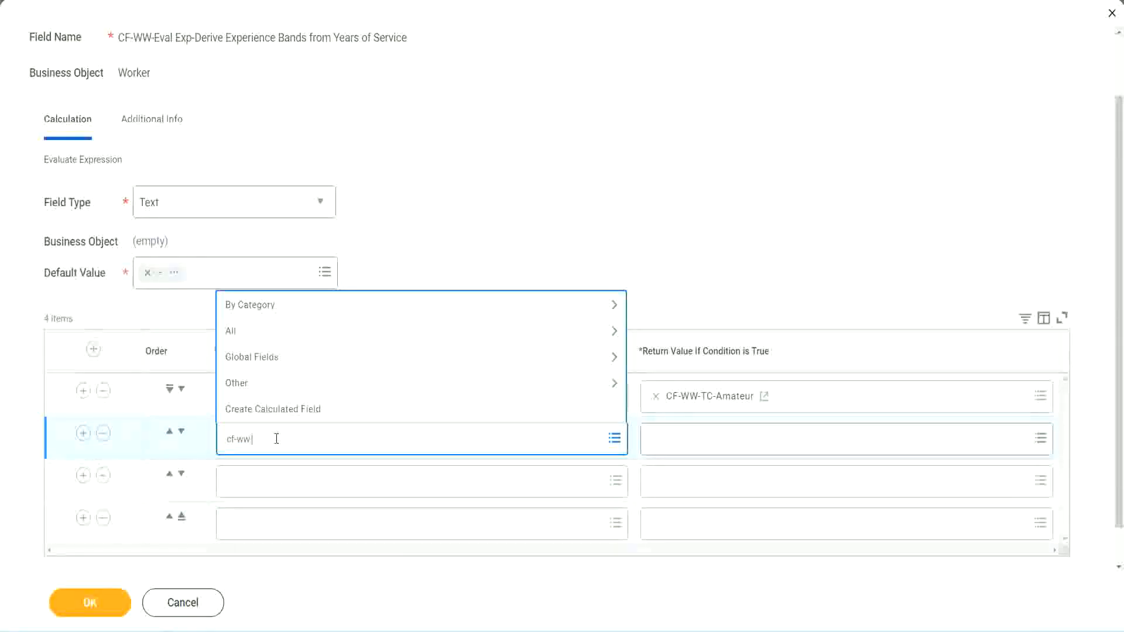
key("Return")
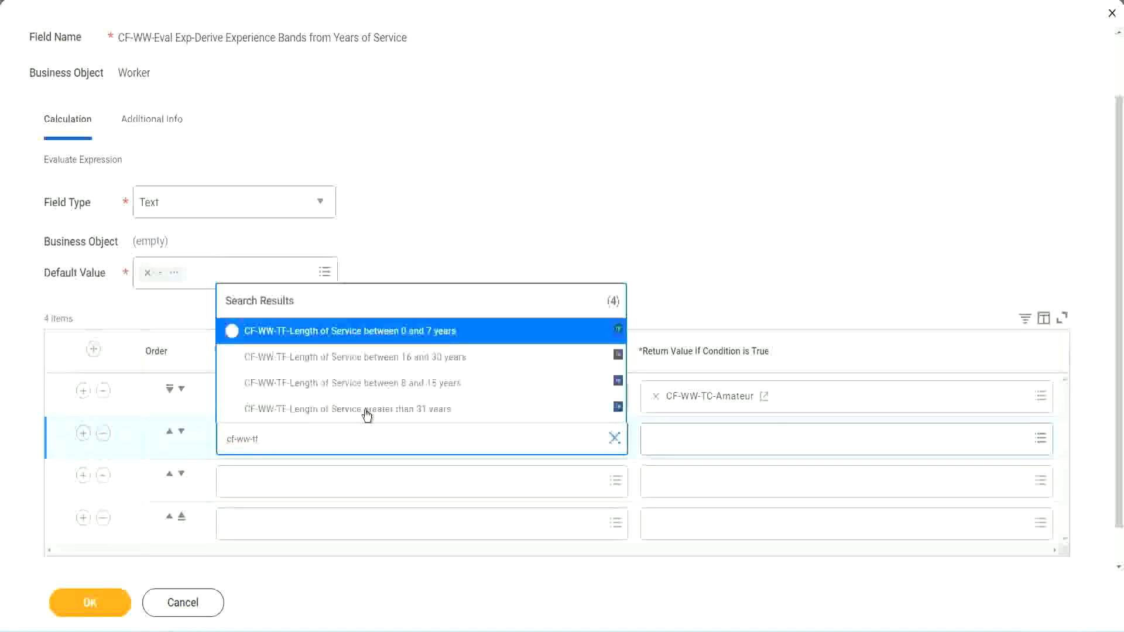
left_click(431, 387)
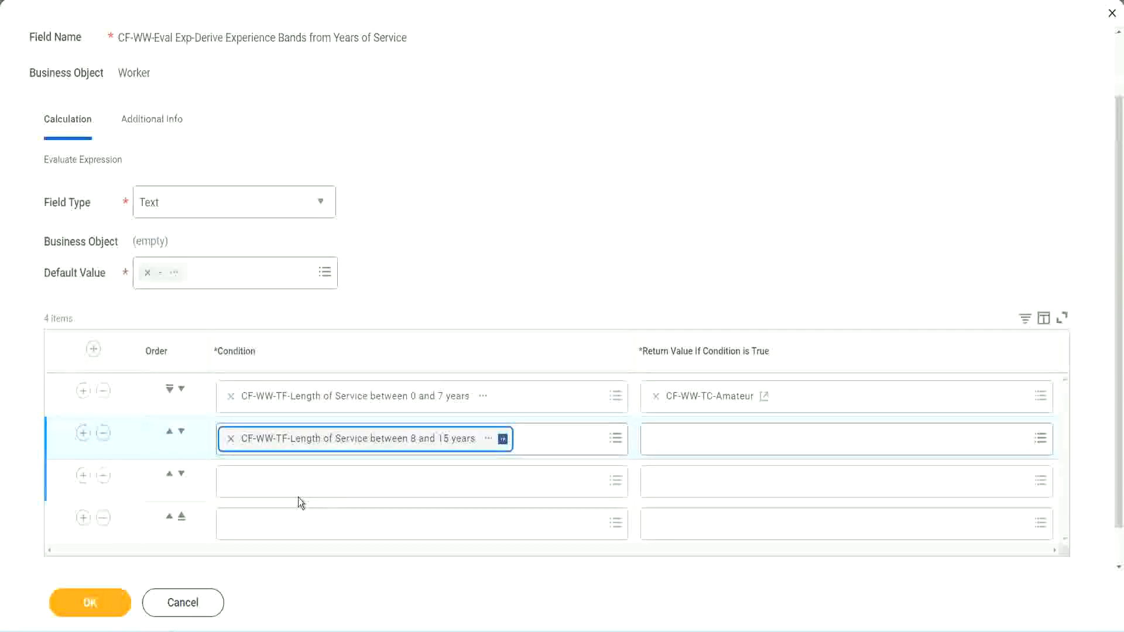
- Set the third row's condition to CF-WW-TF-Length of Service between 16 and 30 years
left_click(284, 480)
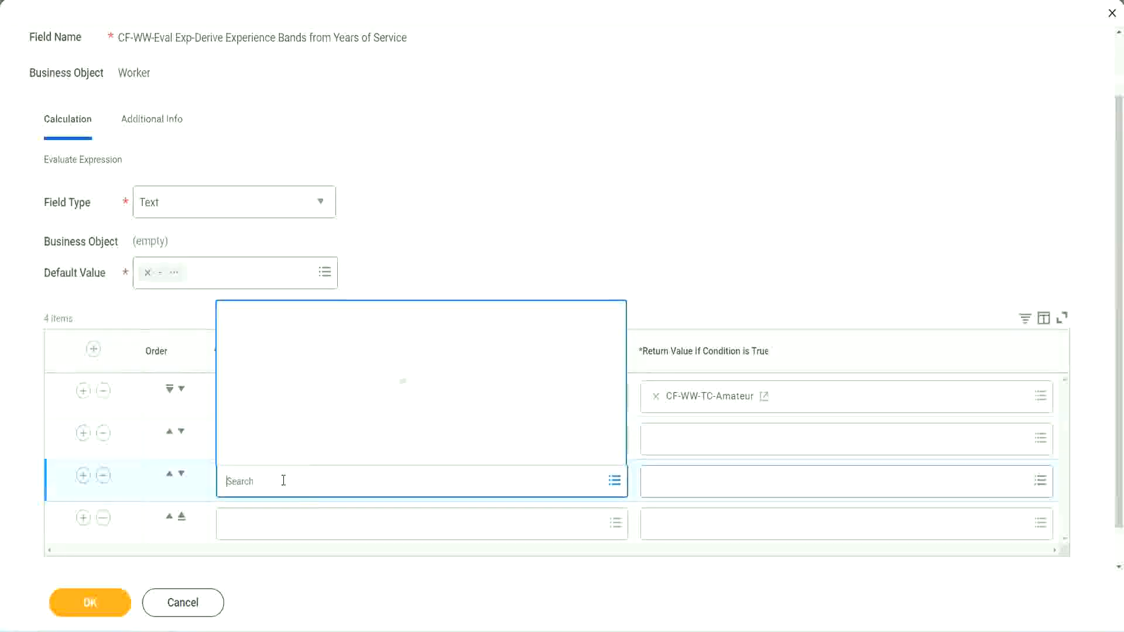
type("1f")
type("-ww-tc")
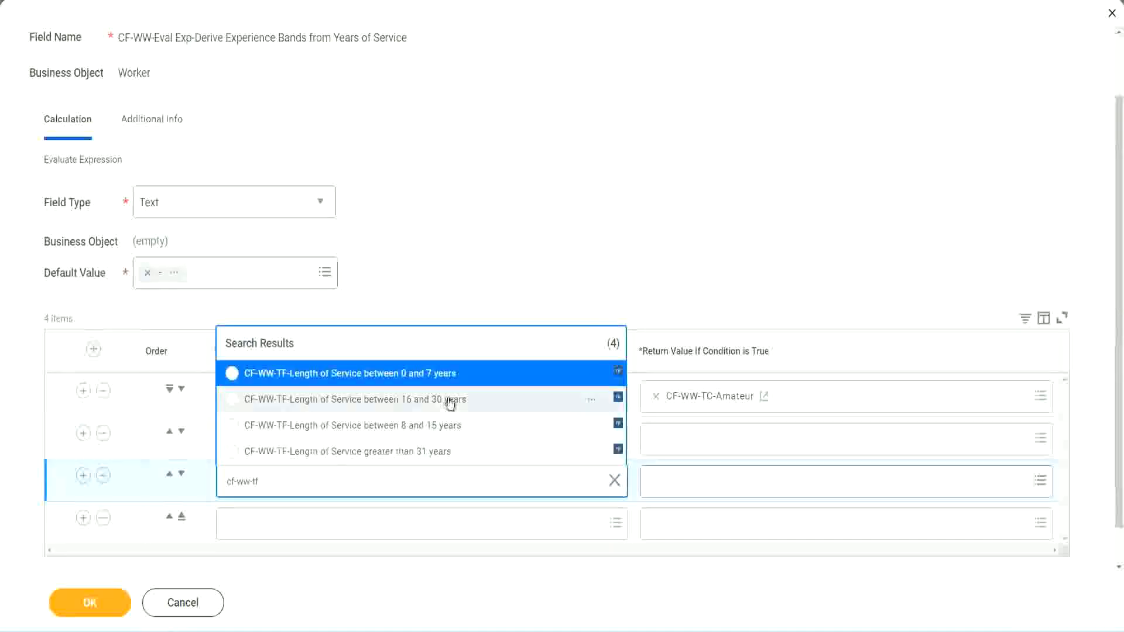
left_click(450, 399)
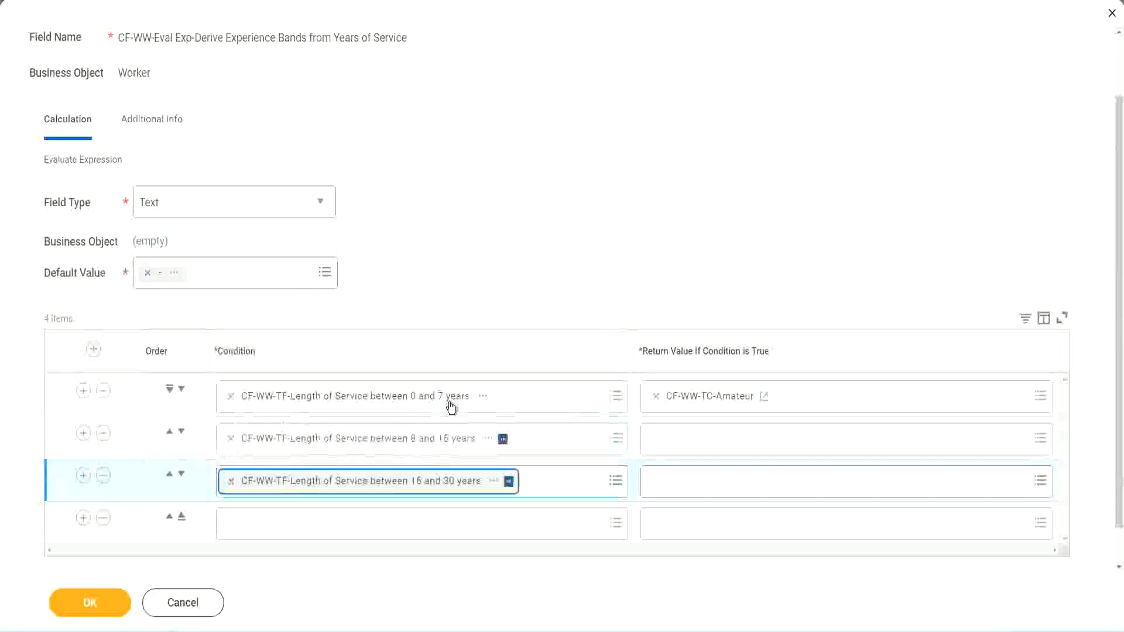
- Set the fourth row's condition to CF-WW-TF-Length of Service greater than 31 years
left_click(265, 528)
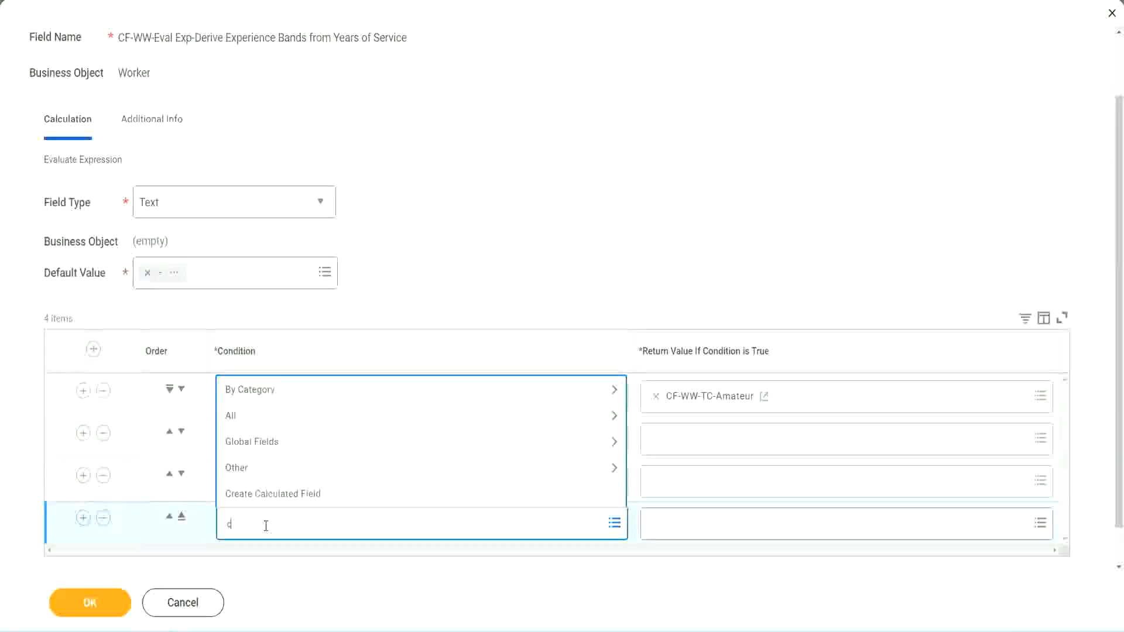
type("cf-ww")
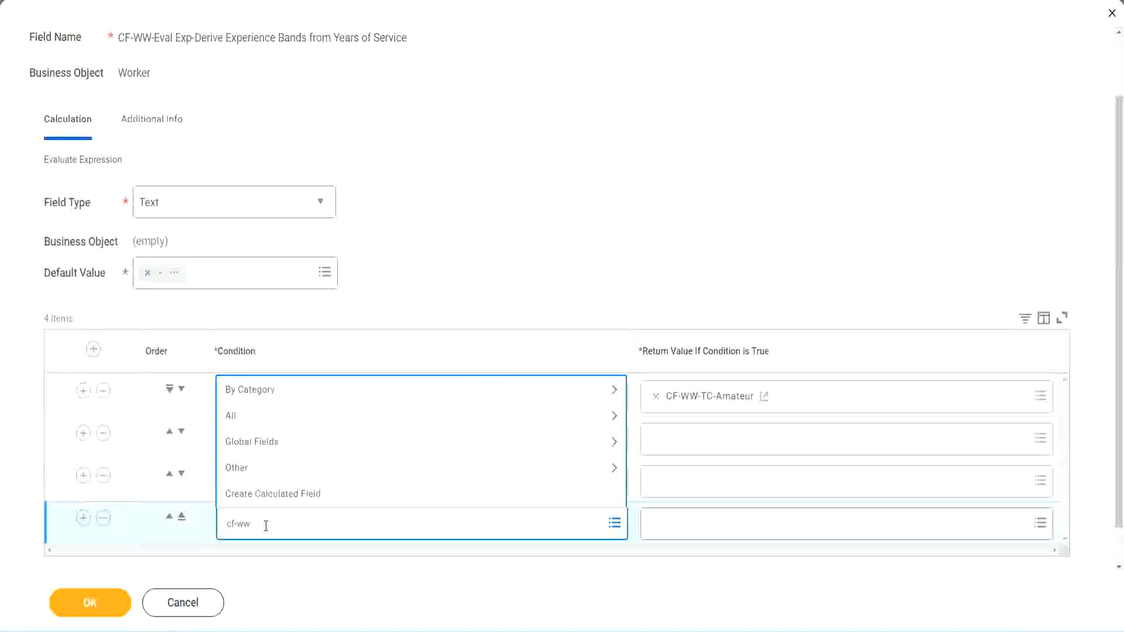
type(" tf 31")
key("Return")
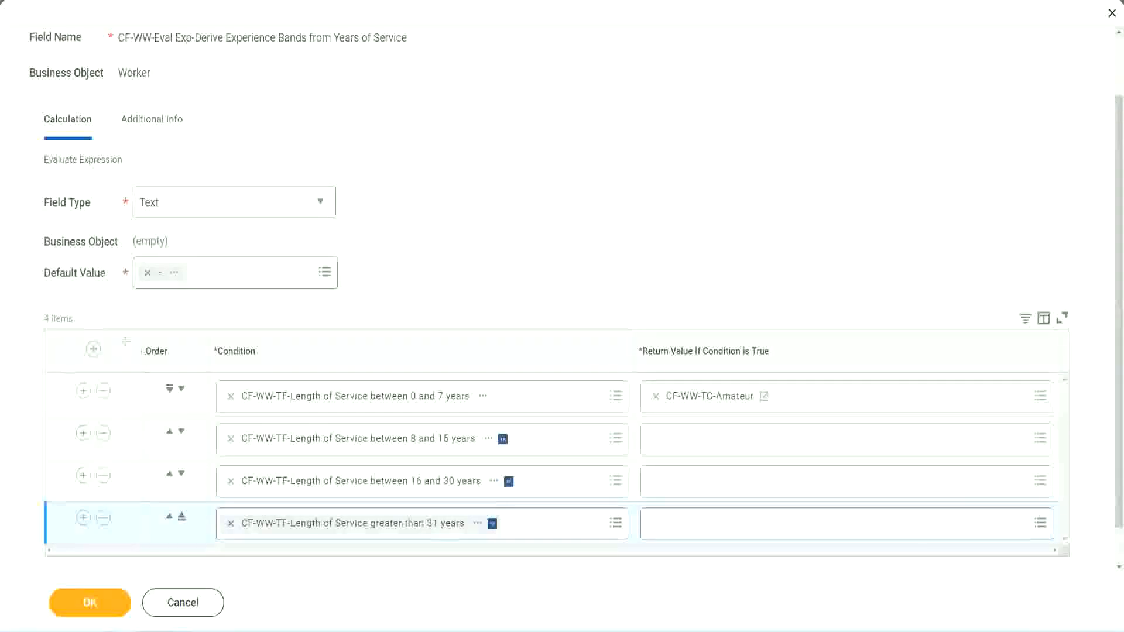
- Move the 8 to 15 years condition above the 0 to 7 years condition and return it to second place
left_click_drag(126, 343, 125, 460)
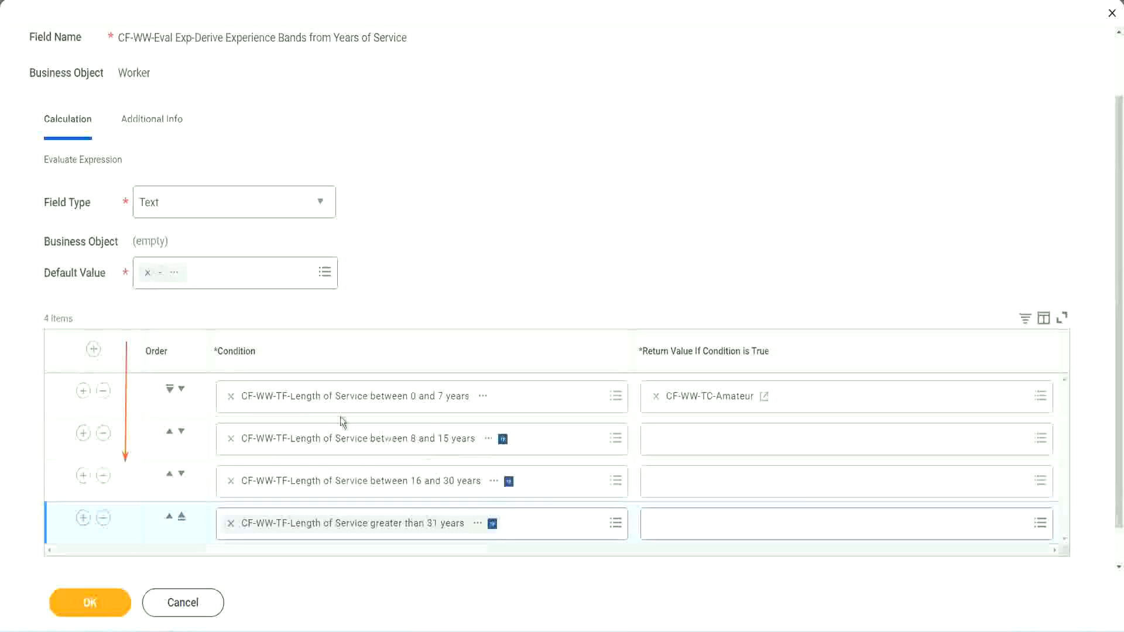
left_click(170, 433)
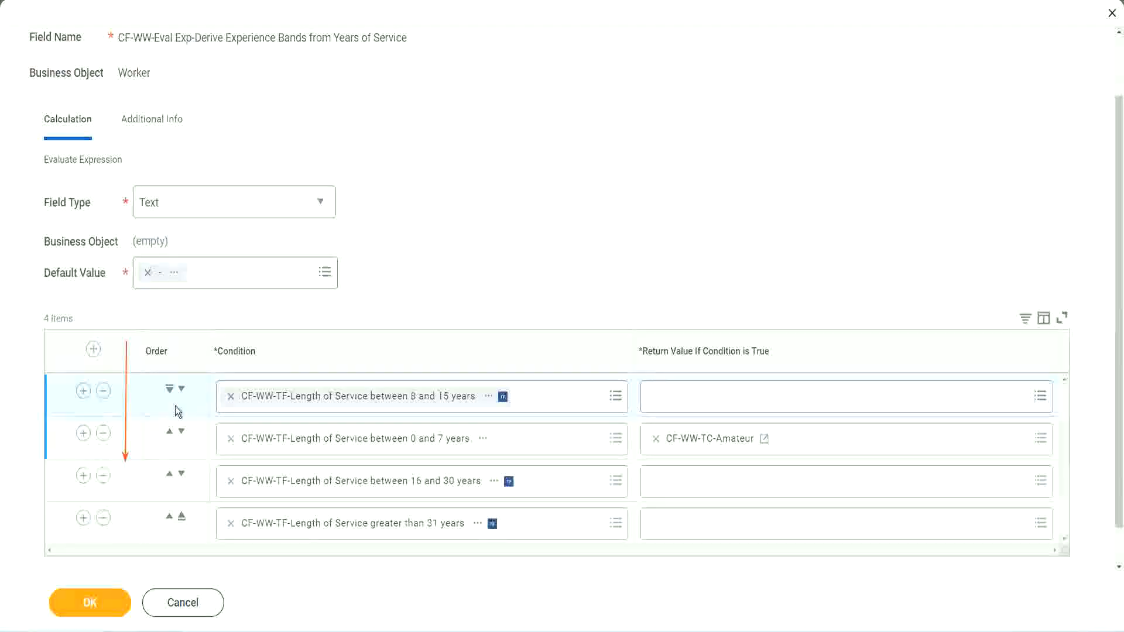
left_click(182, 389)
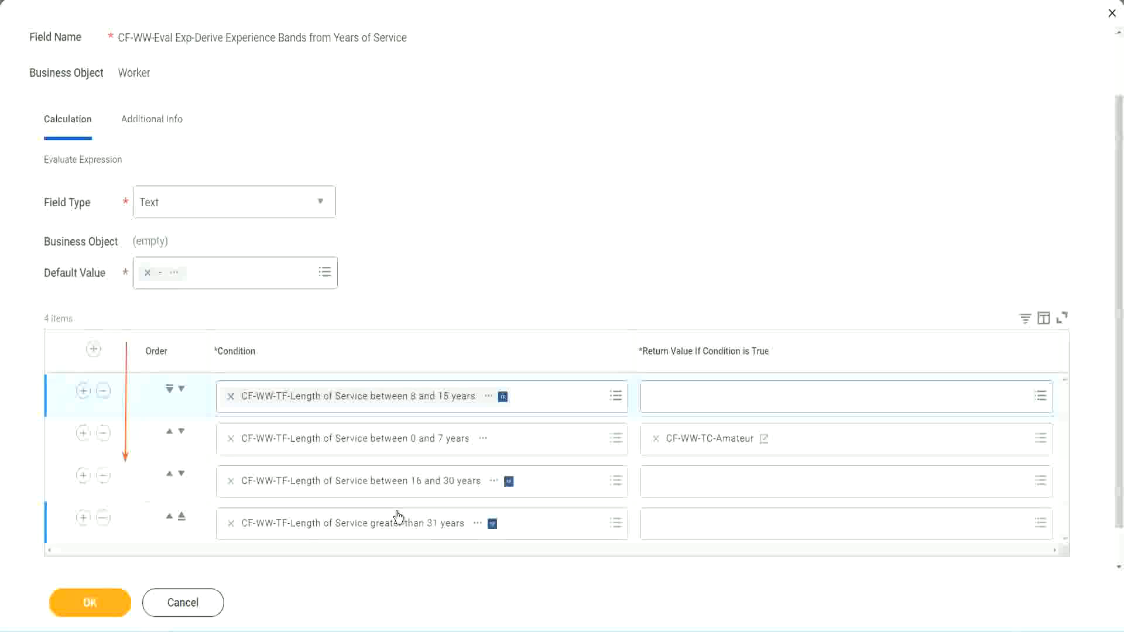
right_click(712, 448)
left_click(742, 505)
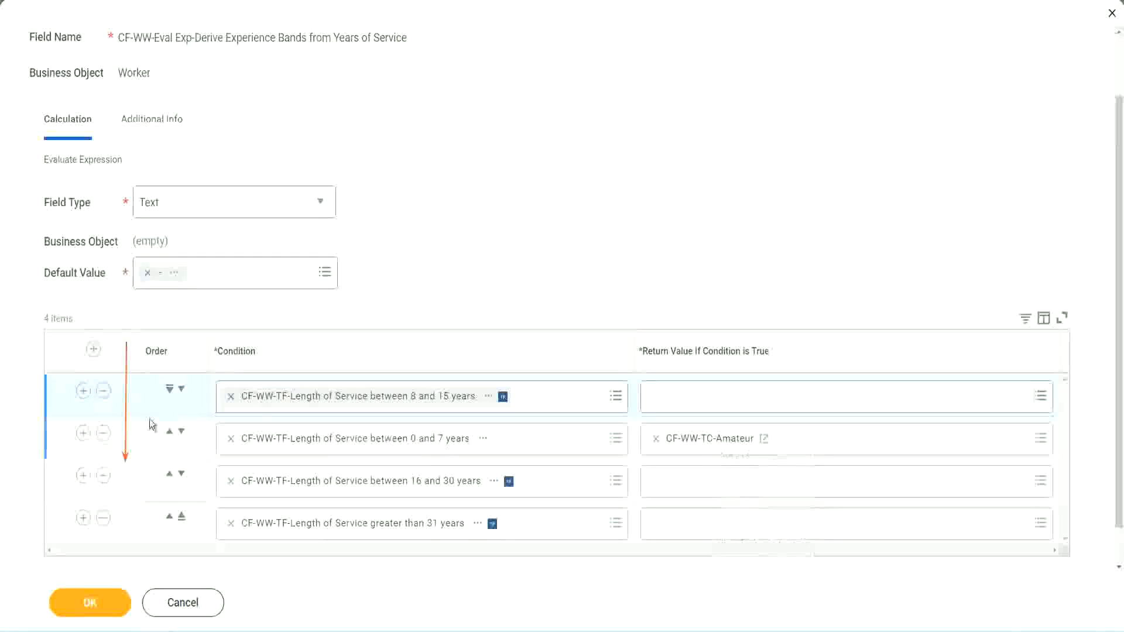
left_click(182, 389)
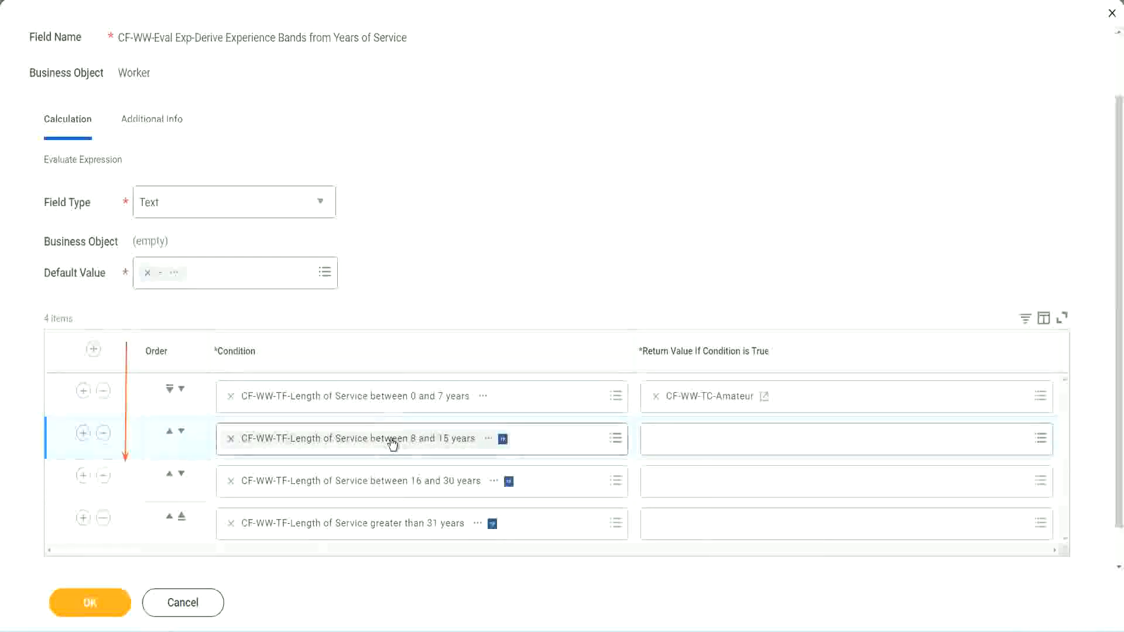
- Create a calculated field CF-WW-TC-Experienced for the 8 to 15 years return value, with business object Global and function Text Constant
left_click(660, 439)
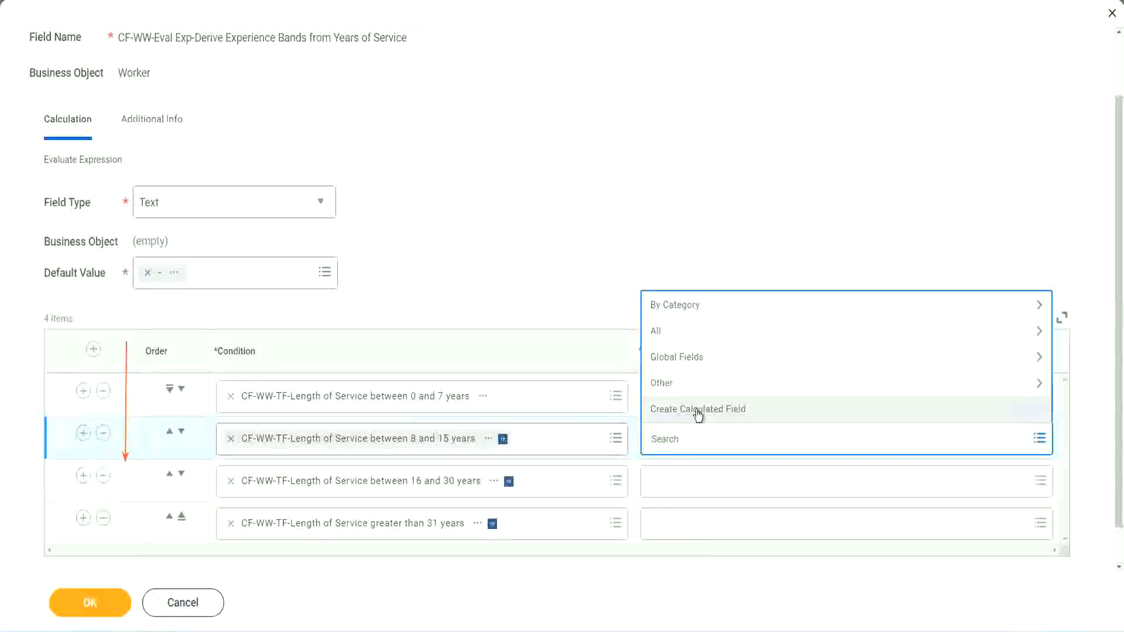
left_click(697, 410)
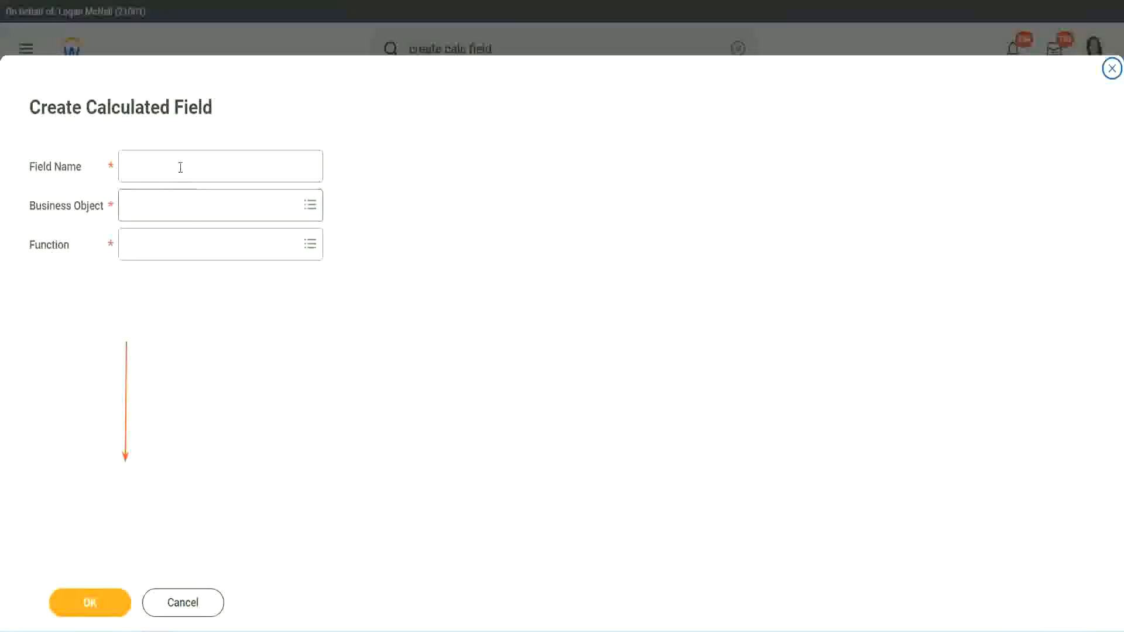
left_click(178, 166)
type("CF-WW-TC-Amateur")
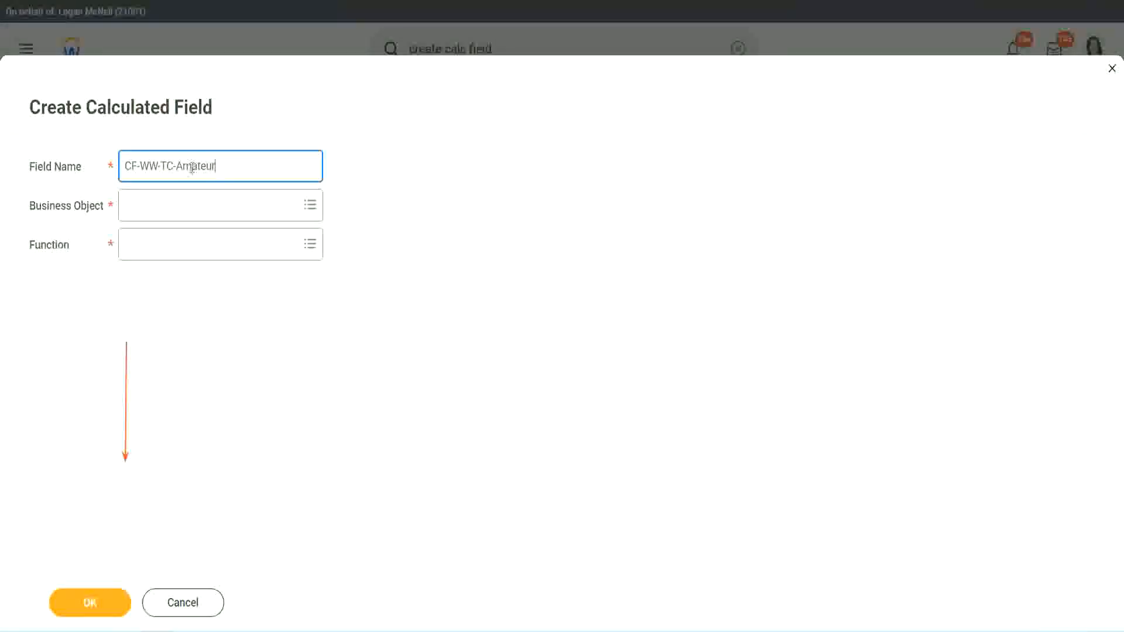
double_click(192, 167)
type("Experienced")
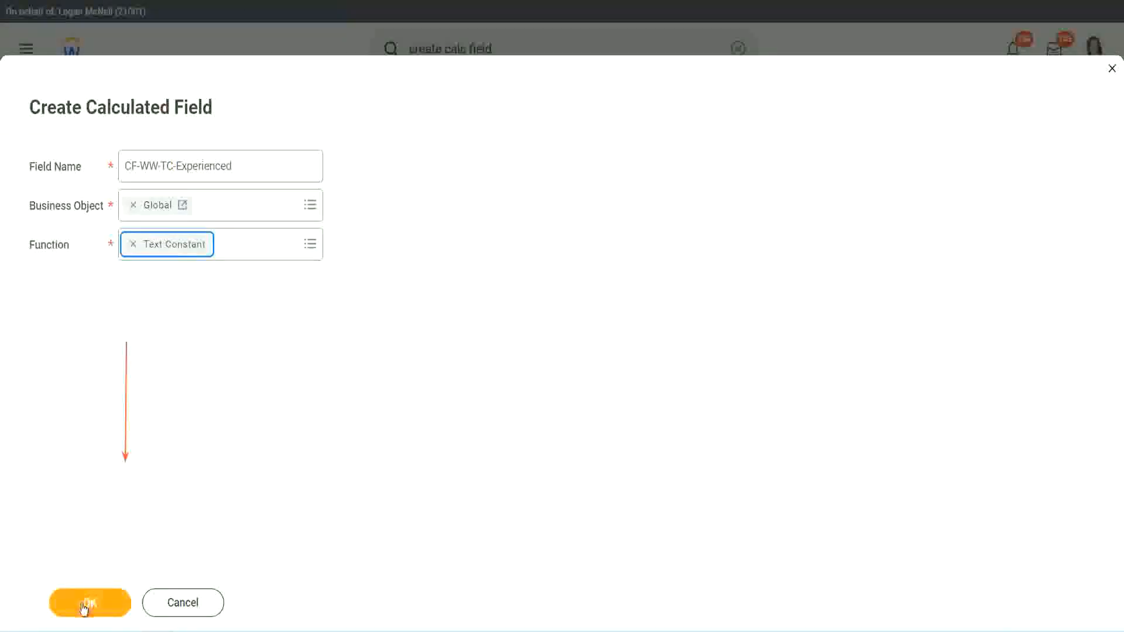
left_click(83, 609)
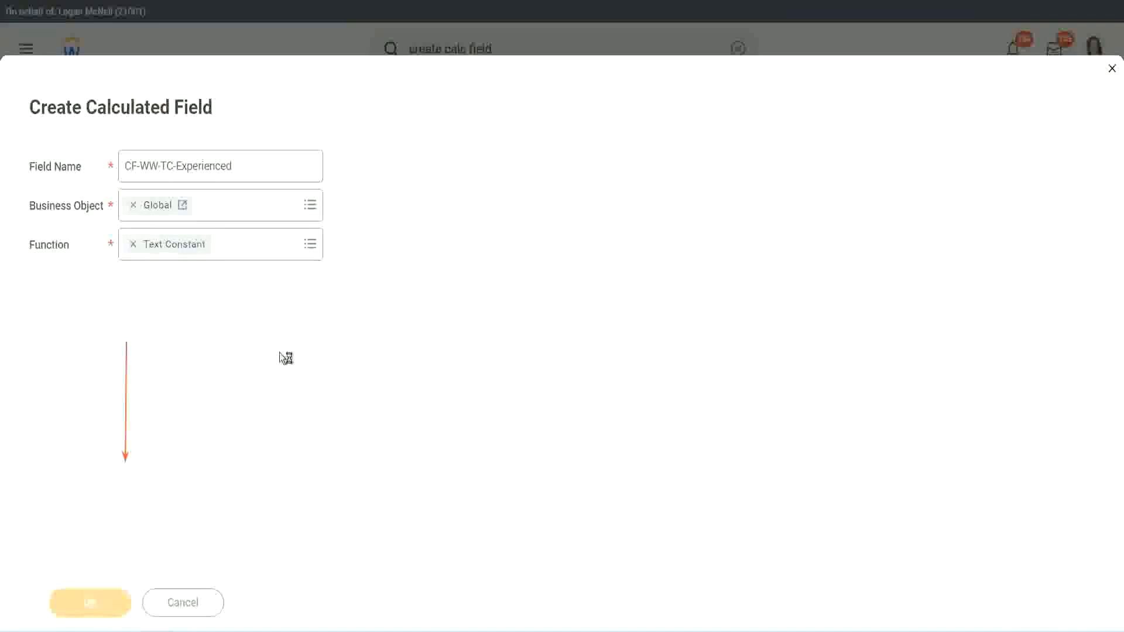
- Enter Experienced as the text constant and save the calculated field as the second row's return value
left_click(171, 332)
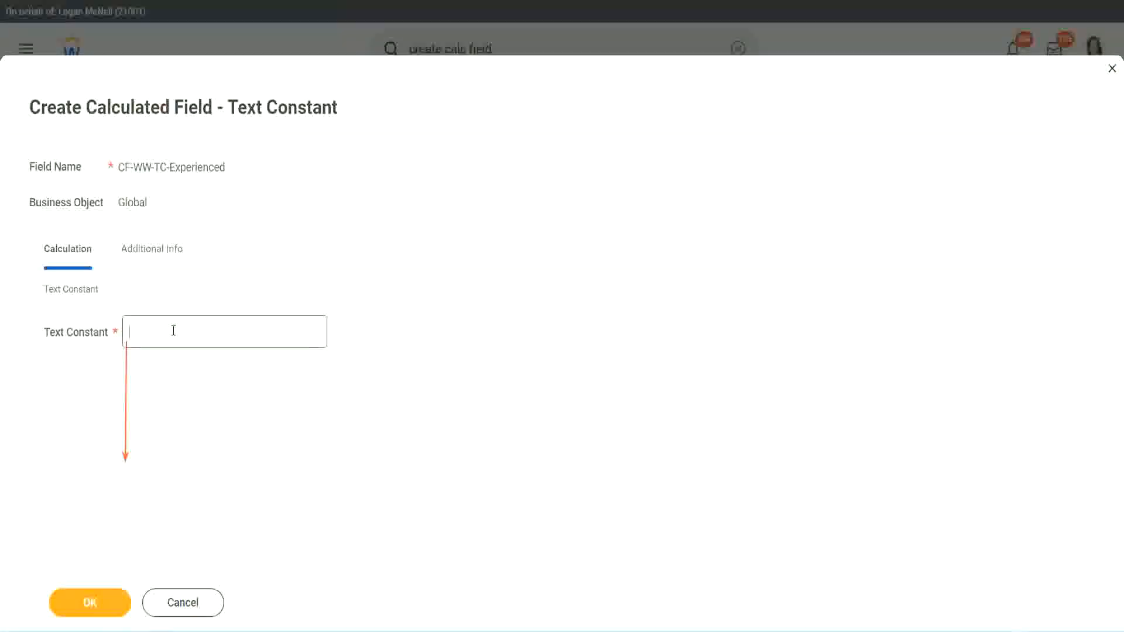
type("Experienced")
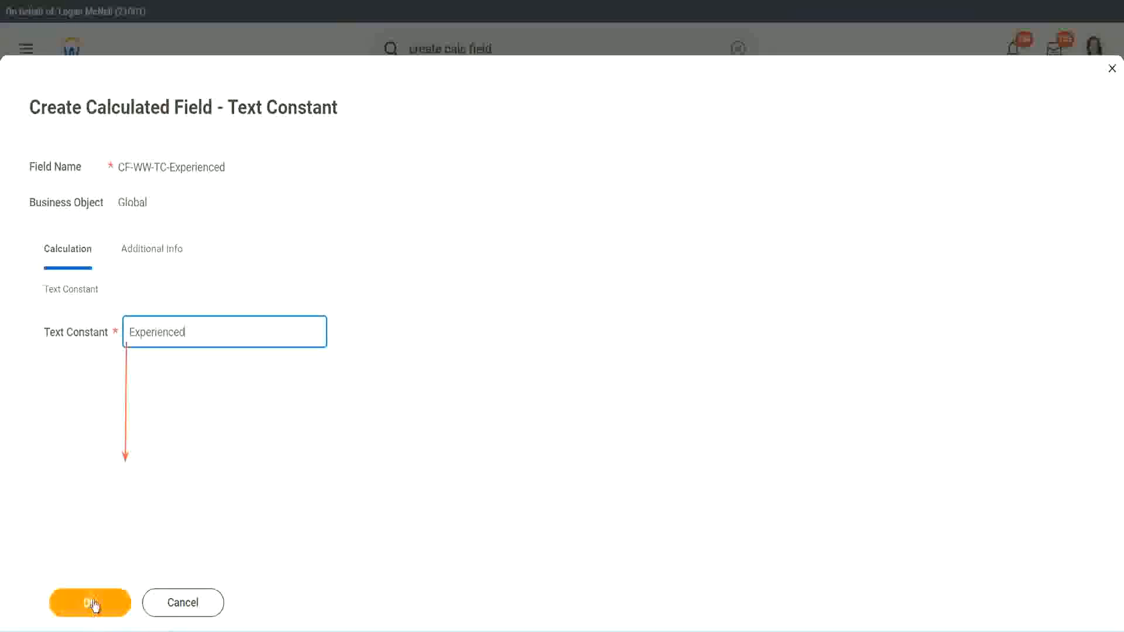
left_click(93, 601)
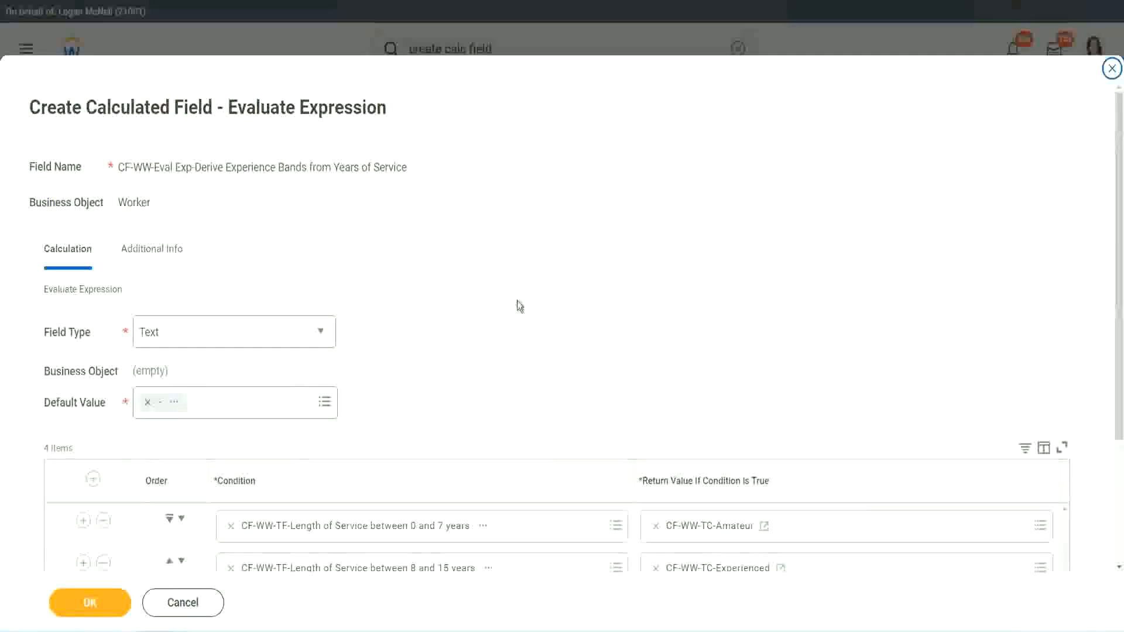
- Start a calculated field for the 16 to 30 years return value, paste CF-WW-TC-Amateur as its name, and check the band names in the notes
scroll(518, 303, "down", 3)
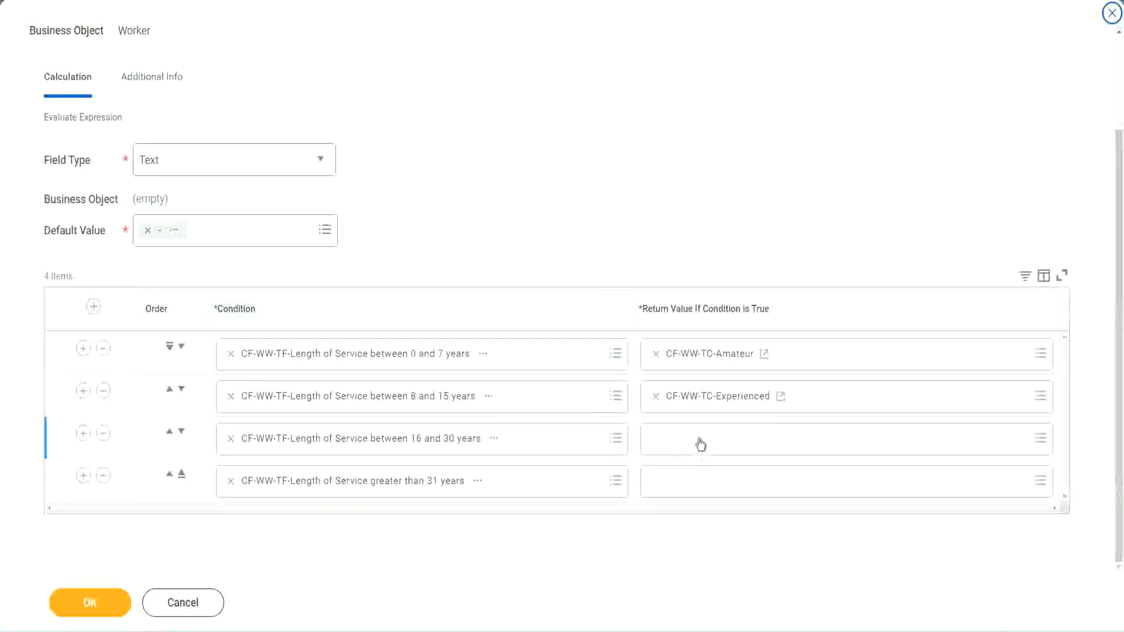
left_click(697, 439)
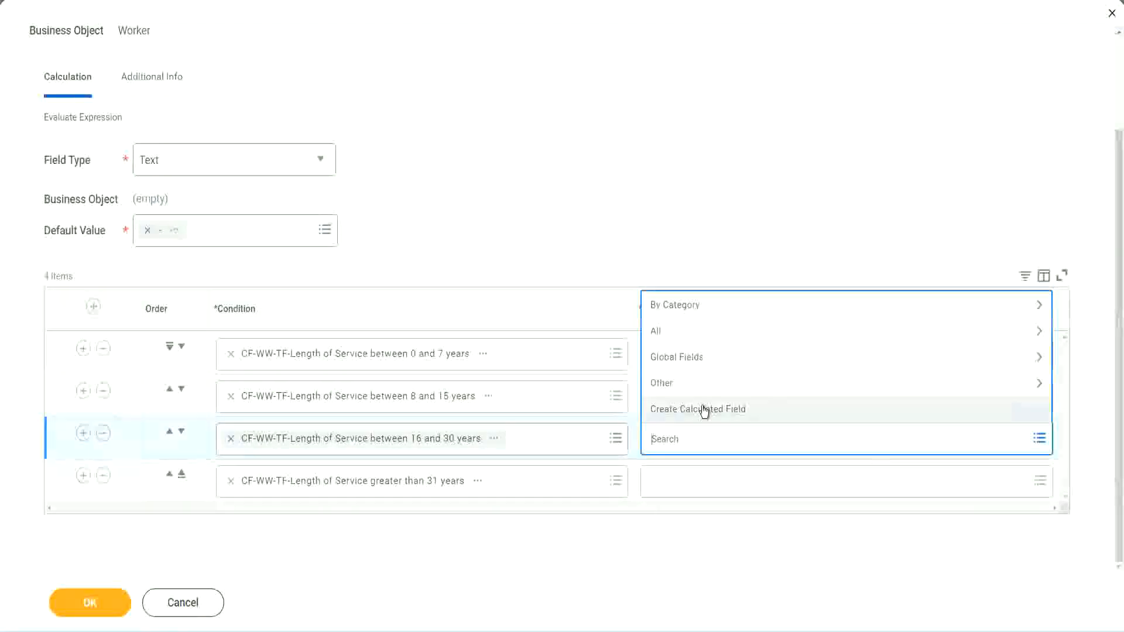
left_click(704, 410)
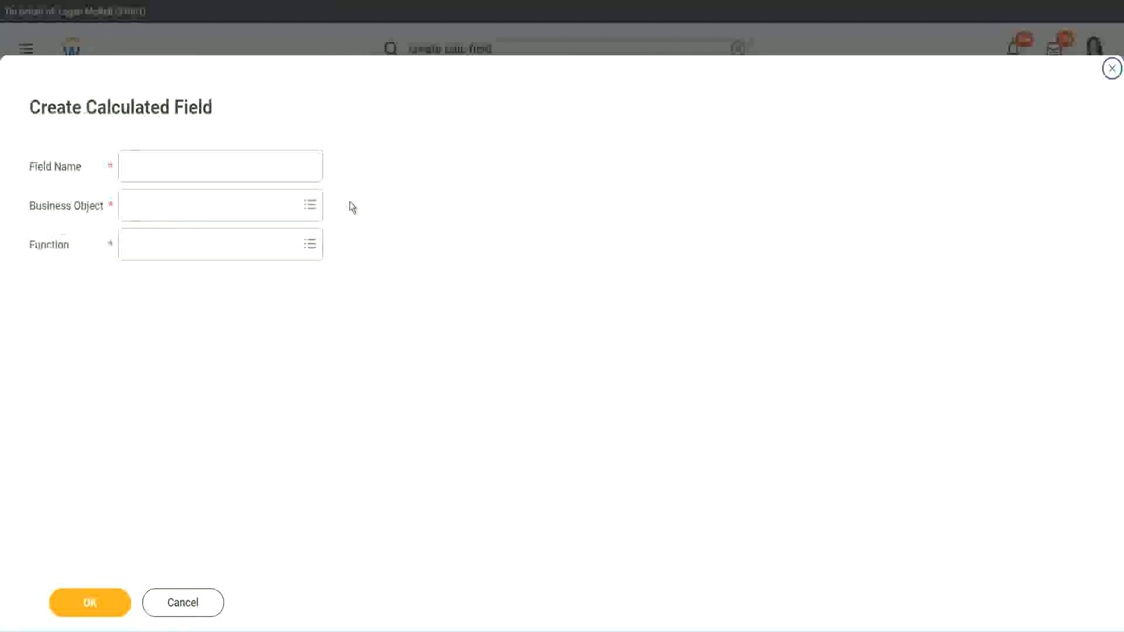
left_click(237, 166)
type("CF-WW-TC-Amount")
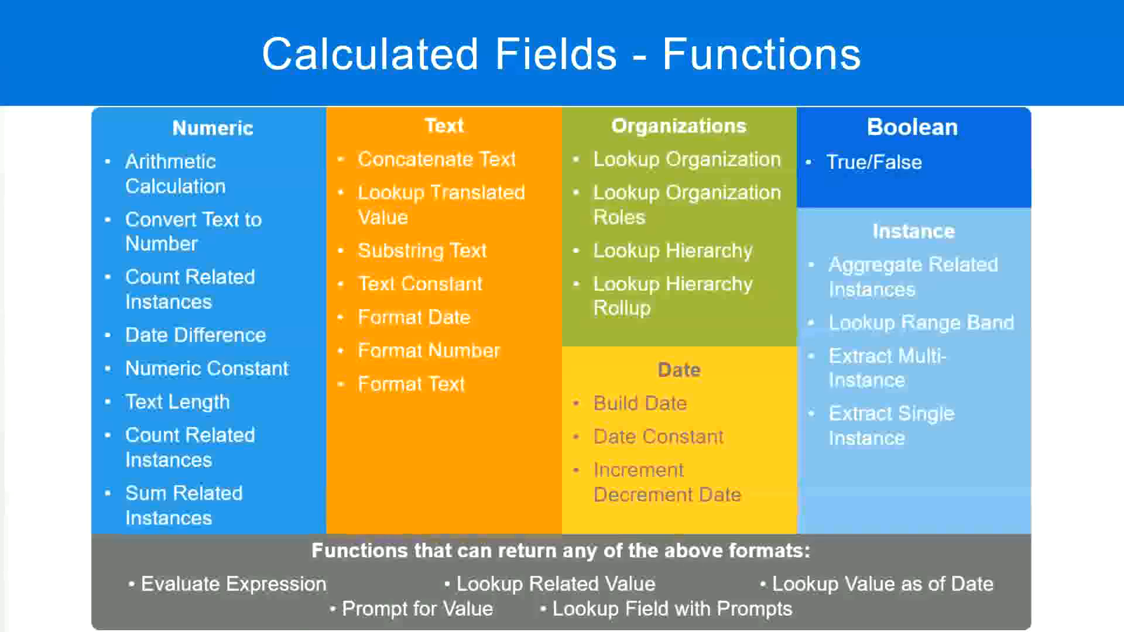
key("alt+Tab")
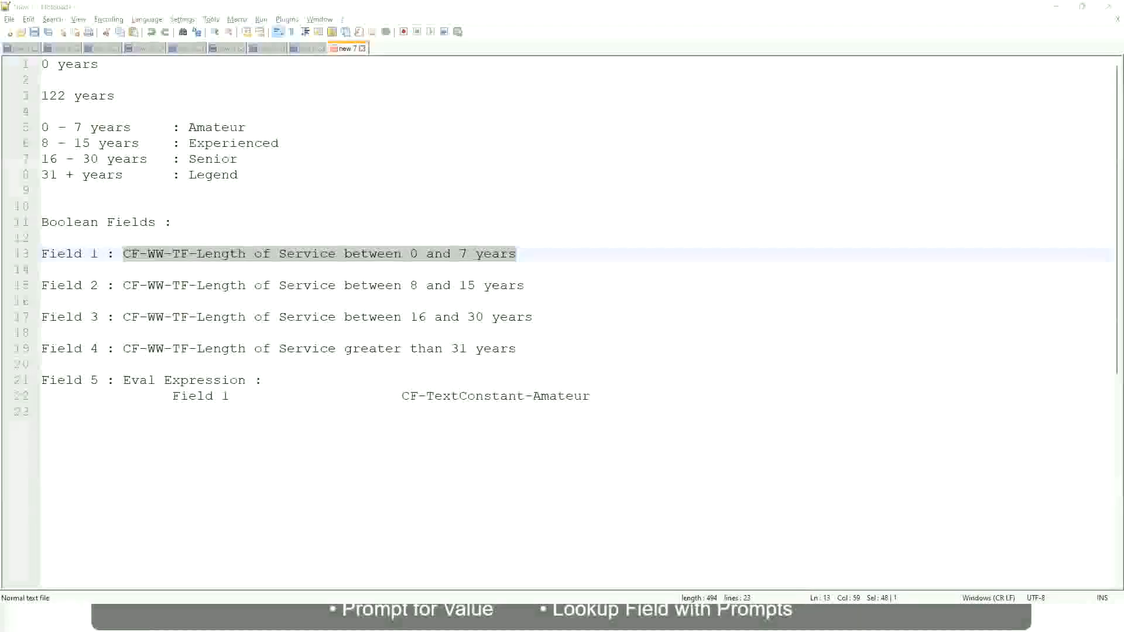
key("alt+Tab")
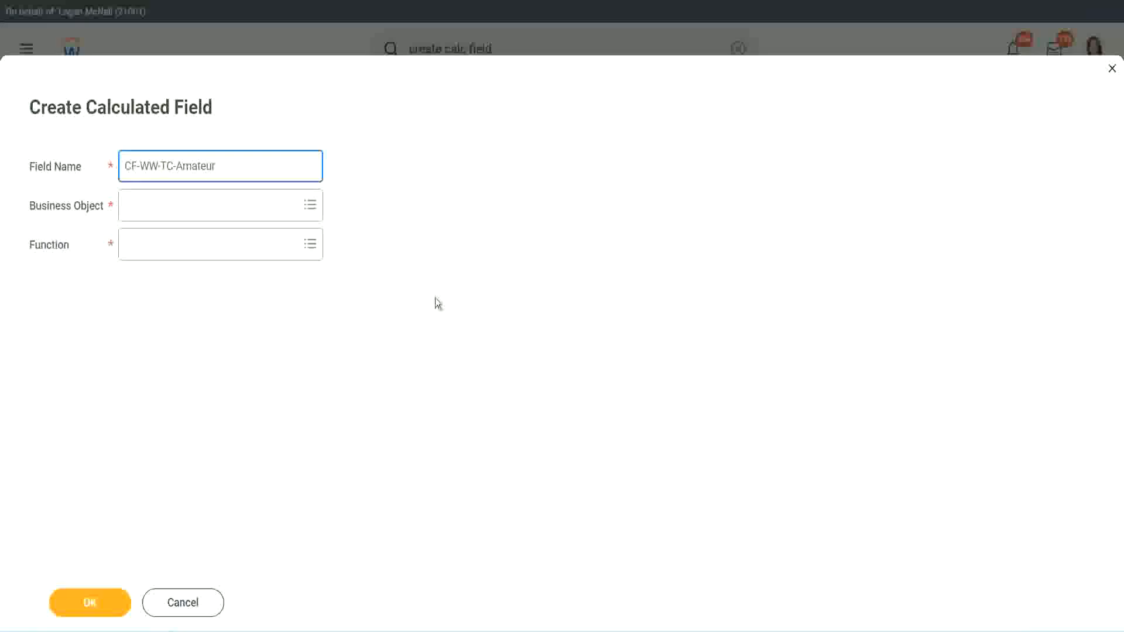
- Set the new calculated field's business object to Global and change its name to CF-WW-TC-Senior
left_click(129, 207)
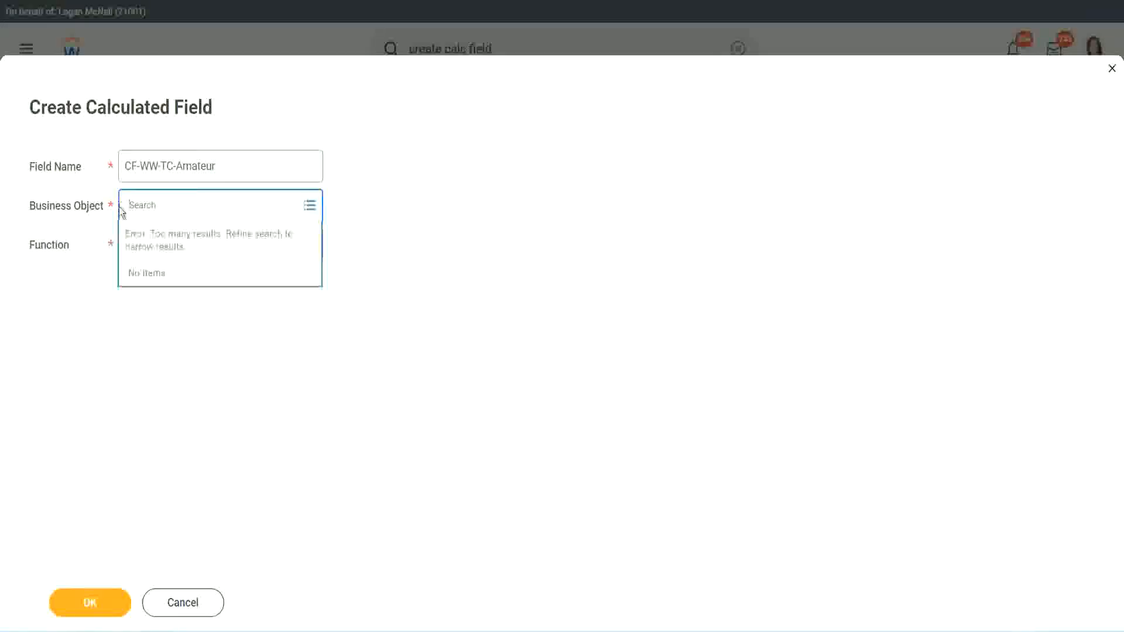
type("global")
key("Return")
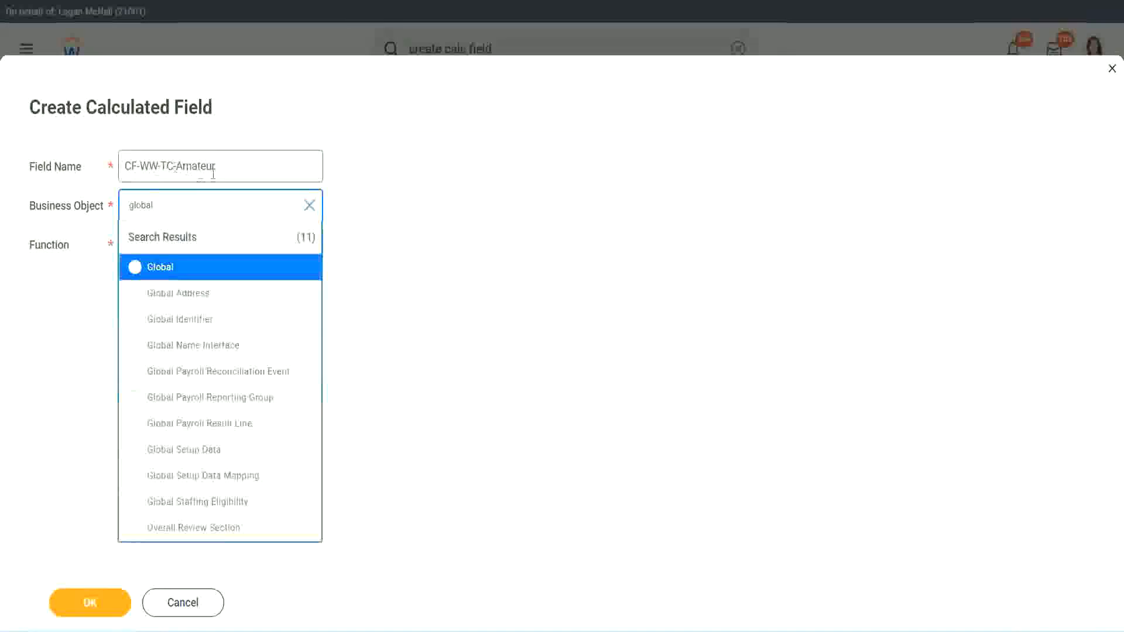
left_click(158, 269)
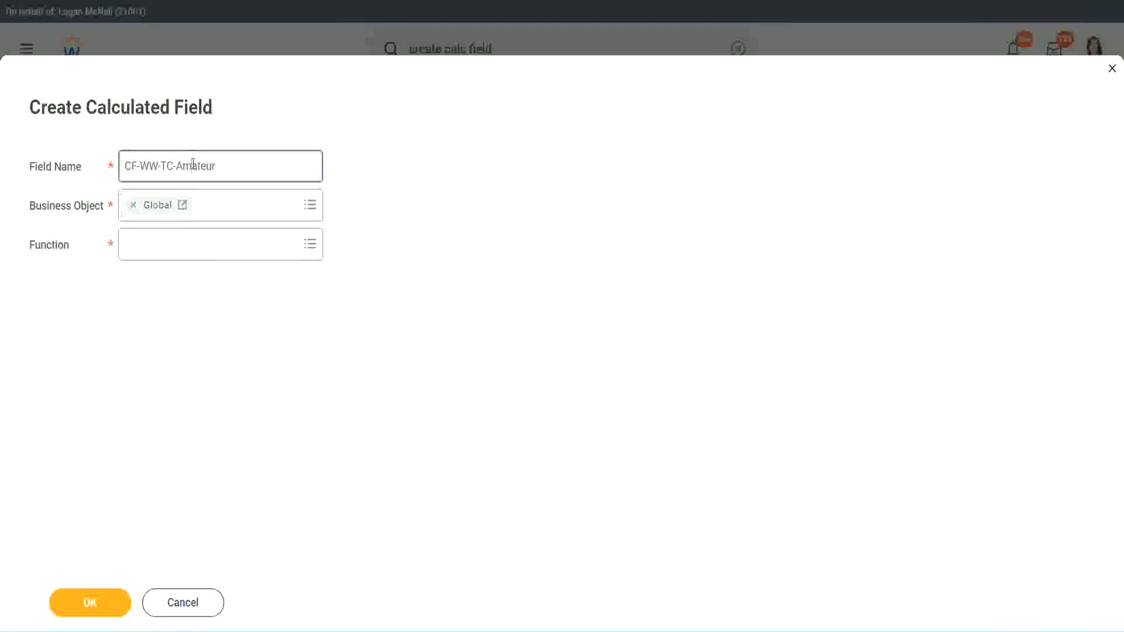
double_click(206, 165)
type("Senior")
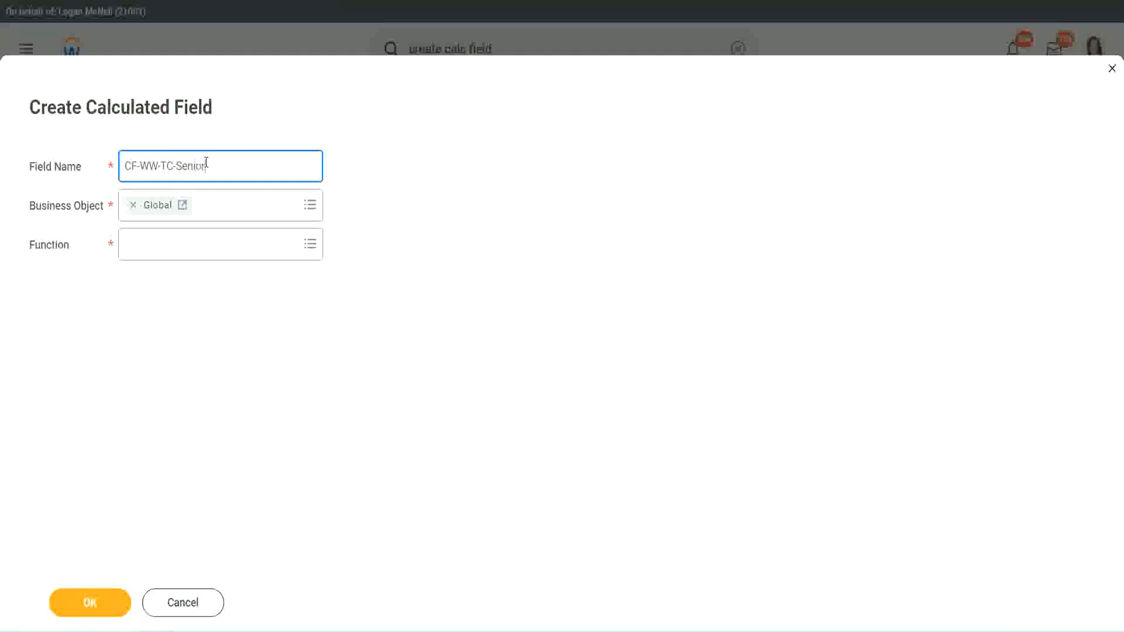
- Set the function of CF-WW-TC-Senior to Text Constant and continue to its calculation settings
left_click(180, 254)
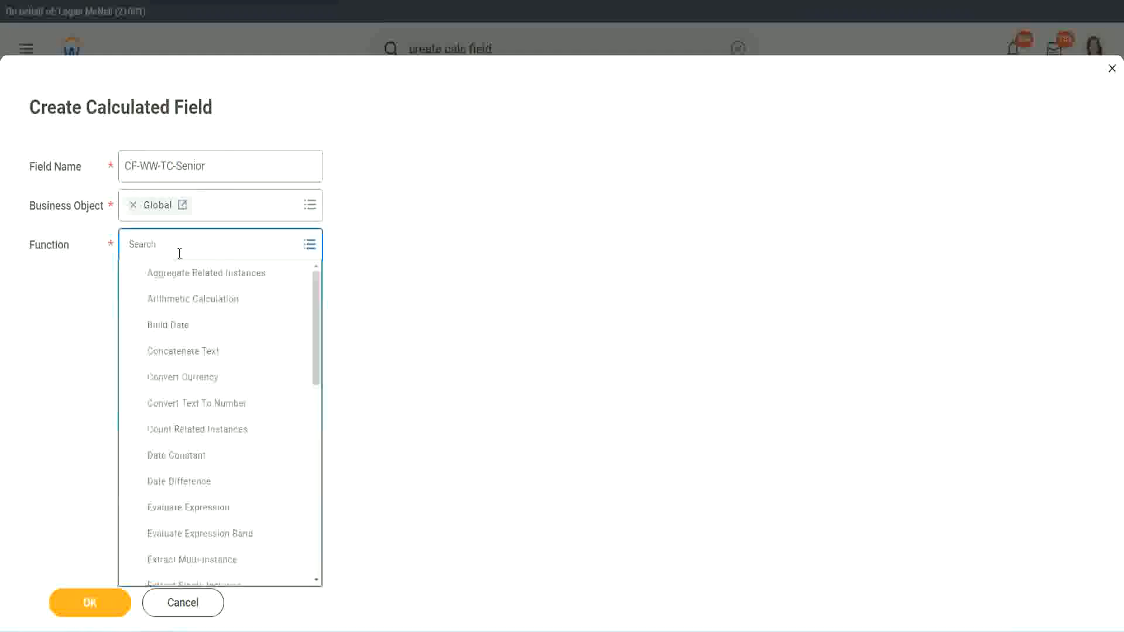
type("tc")
left_click(176, 301)
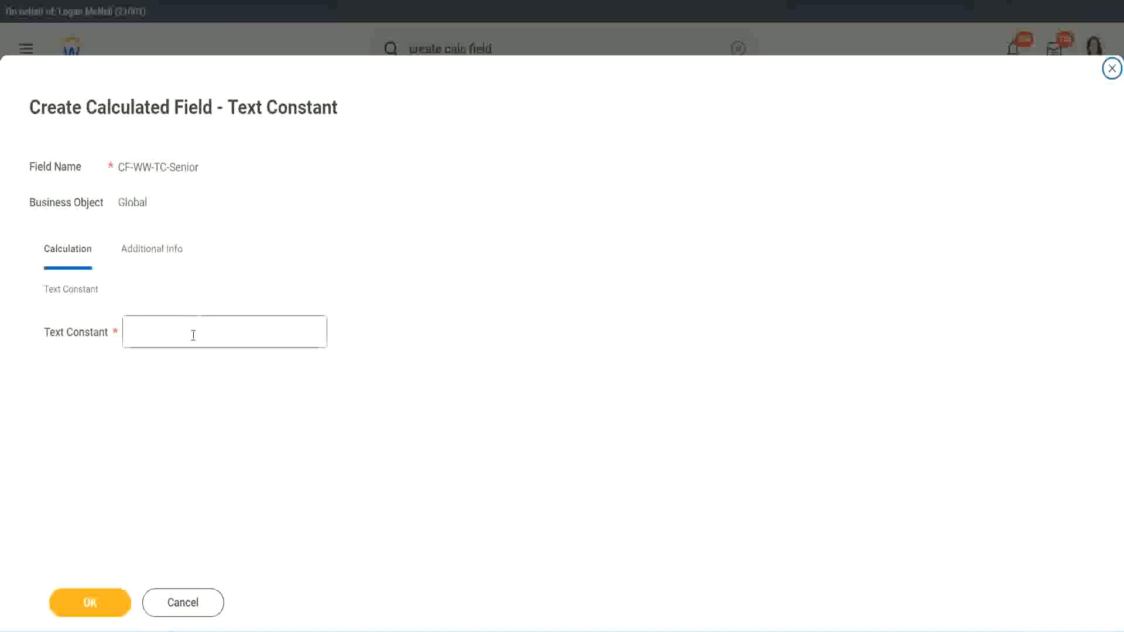
- Enter Senior as the text constant and save the calculated field as the third row's return value
left_click(189, 330)
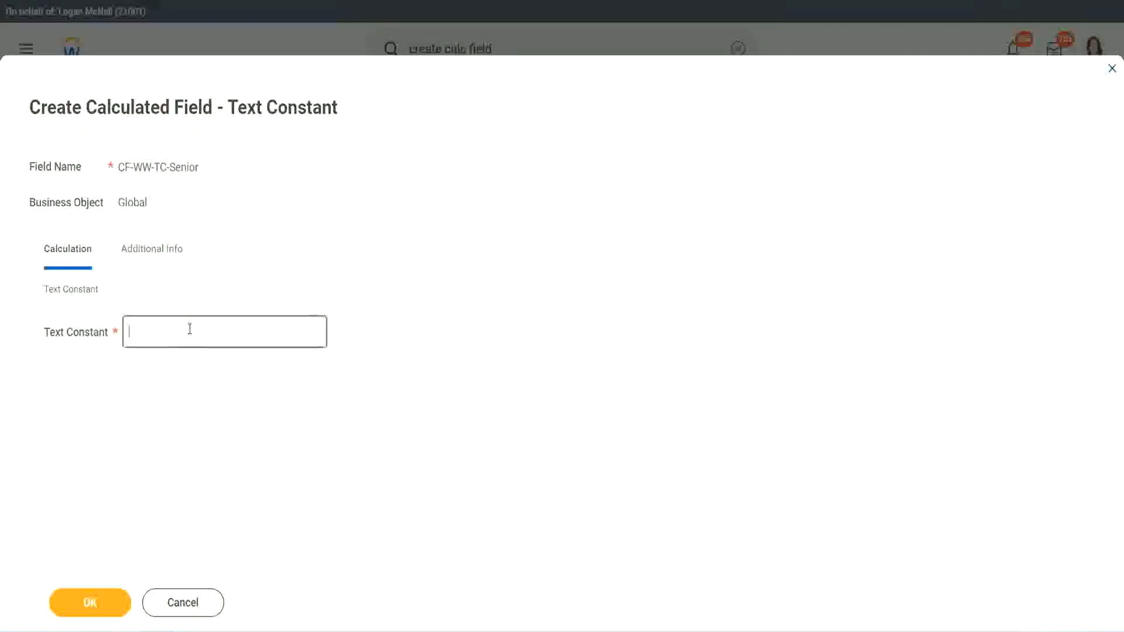
type("Senior")
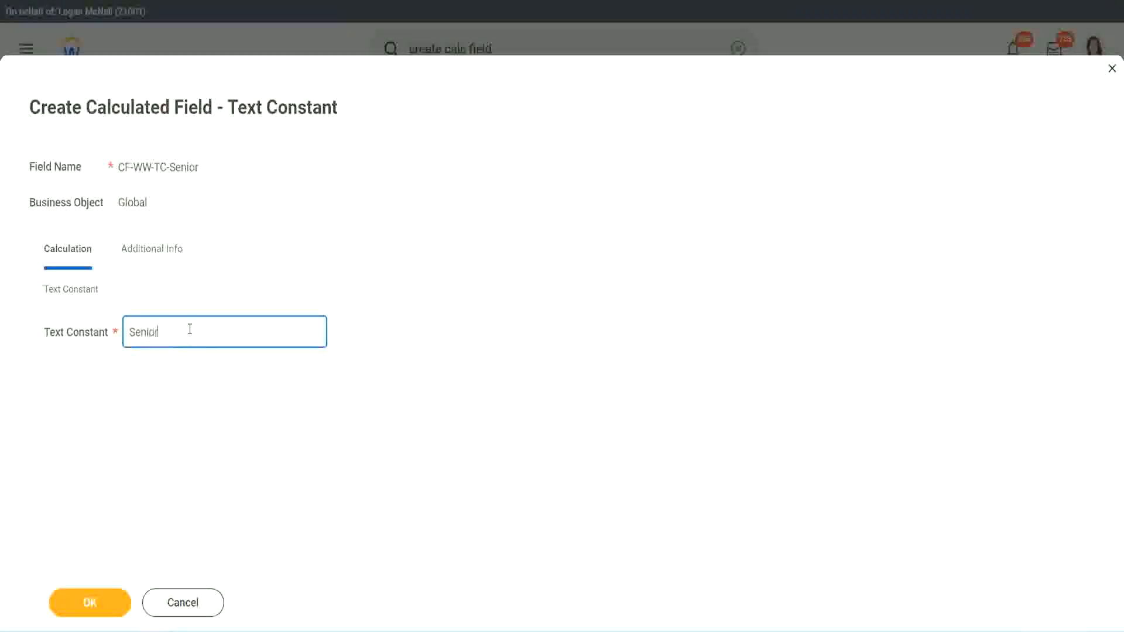
left_click(90, 603)
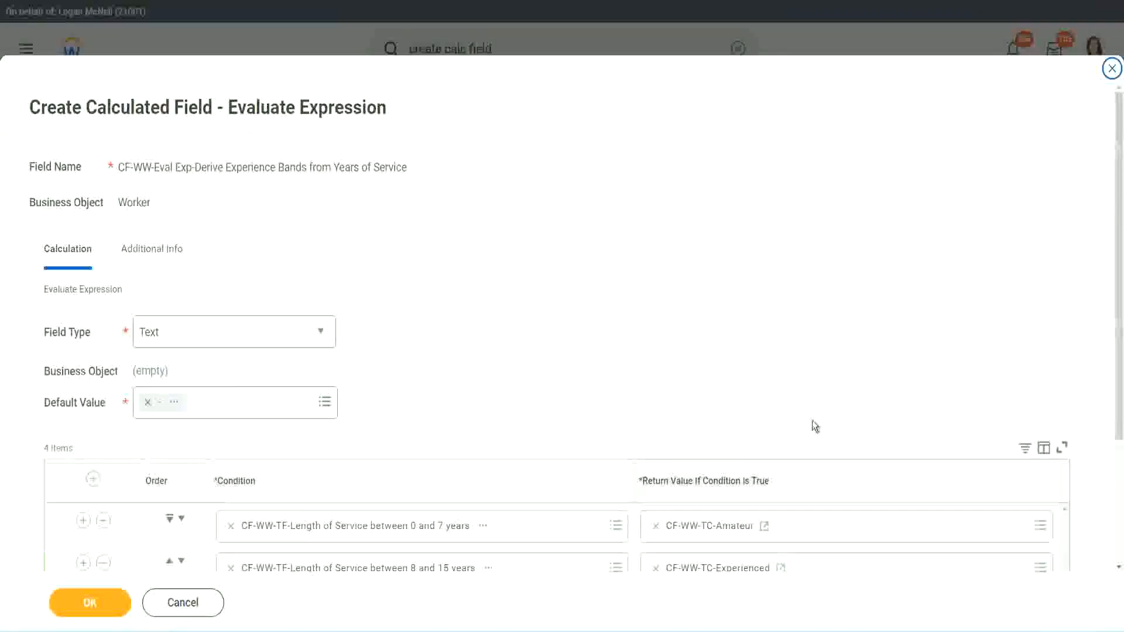
- Copy the CF-WW-TC-Senior field name and start a new calculated field for the greater than 31 years return value
scroll(812, 423, "down", 3)
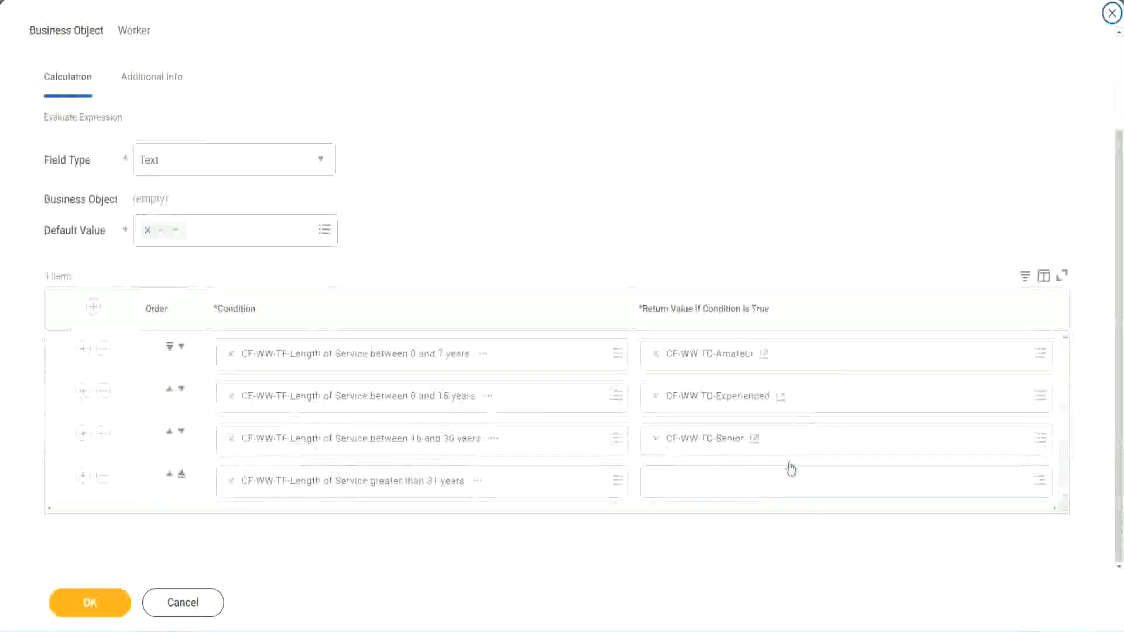
right_click(685, 445)
left_click(709, 506)
left_click(685, 490)
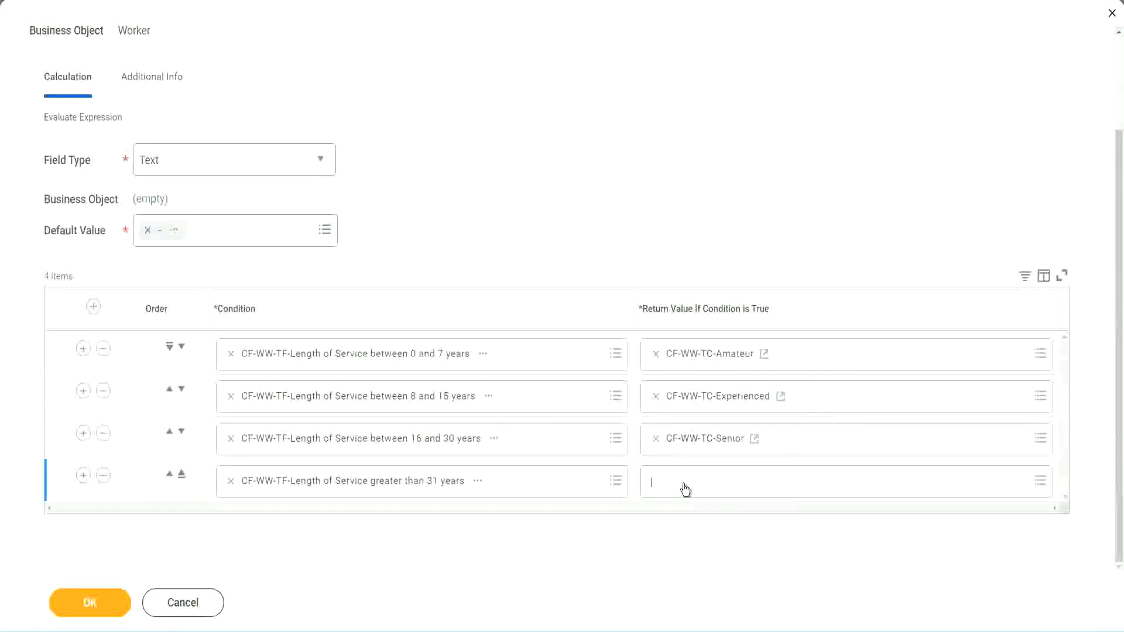
left_click(696, 457)
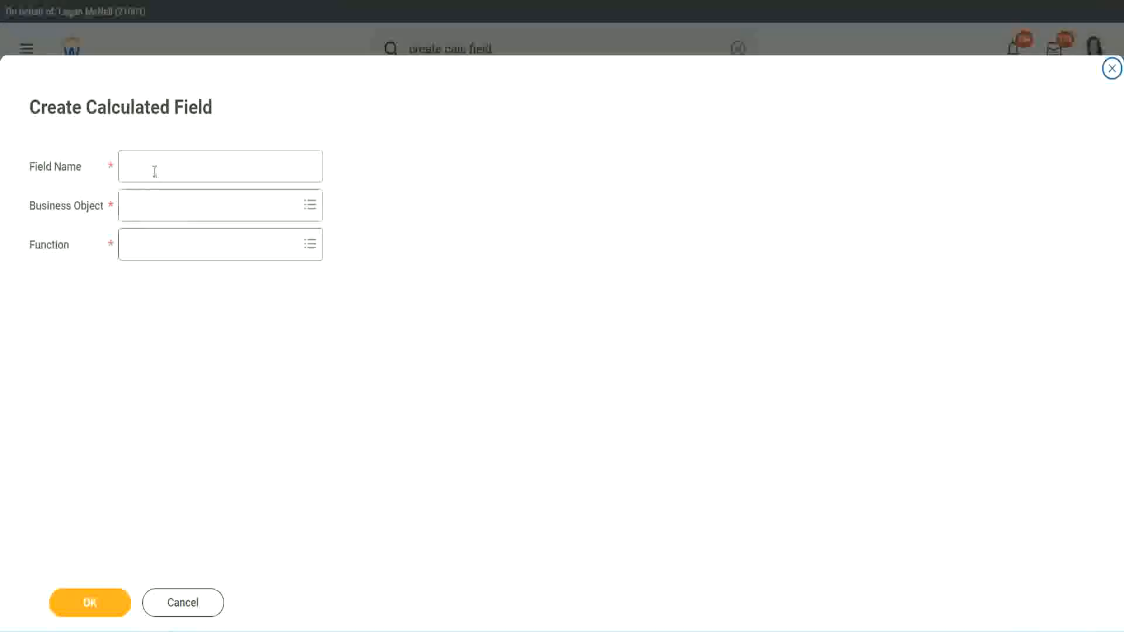
- Name the new calculated field CF-WW-TC-Legend, reusing the copied name, and set its business object to Global
left_click(156, 170)
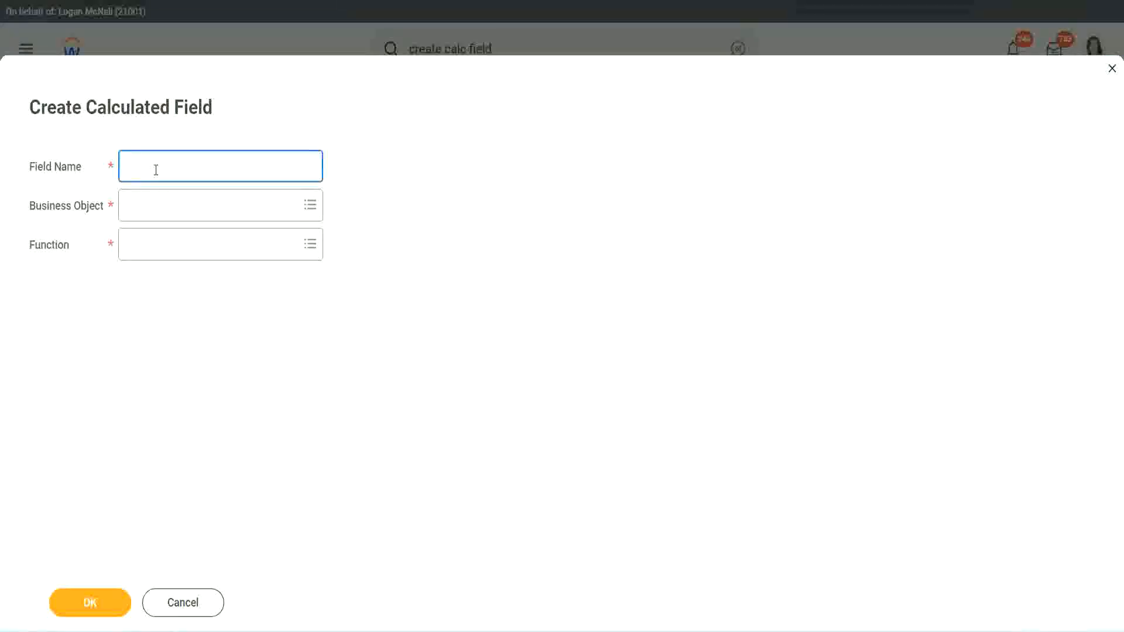
key("ctrl+v")
double_click(190, 166)
type("Legen")
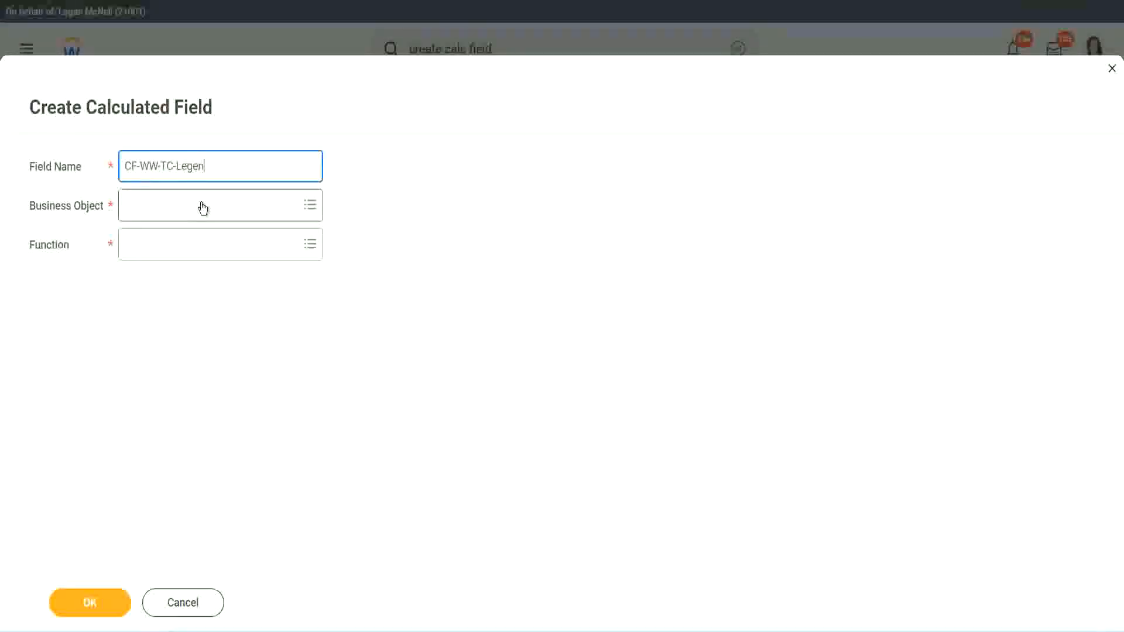
left_click(158, 214)
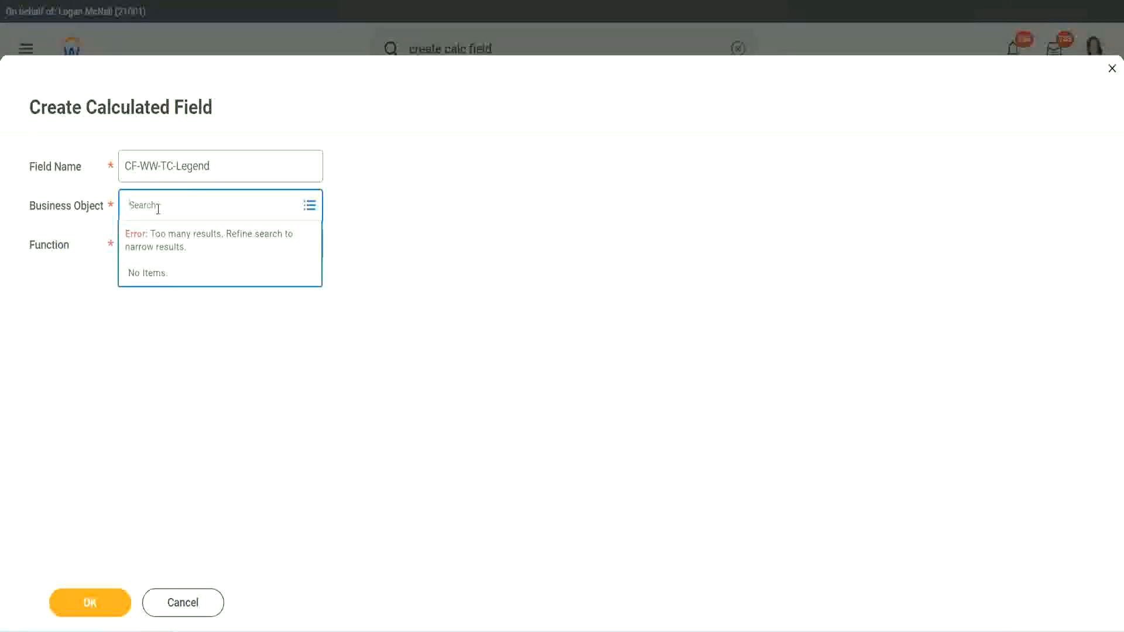
type("Global")
key("Return")
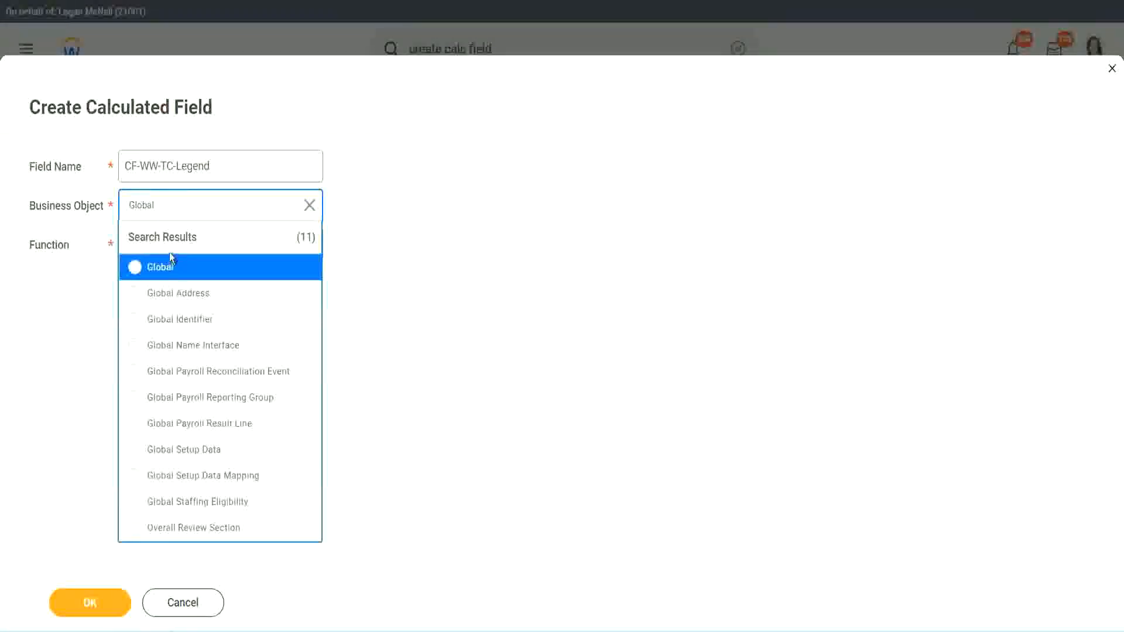
left_click(168, 268)
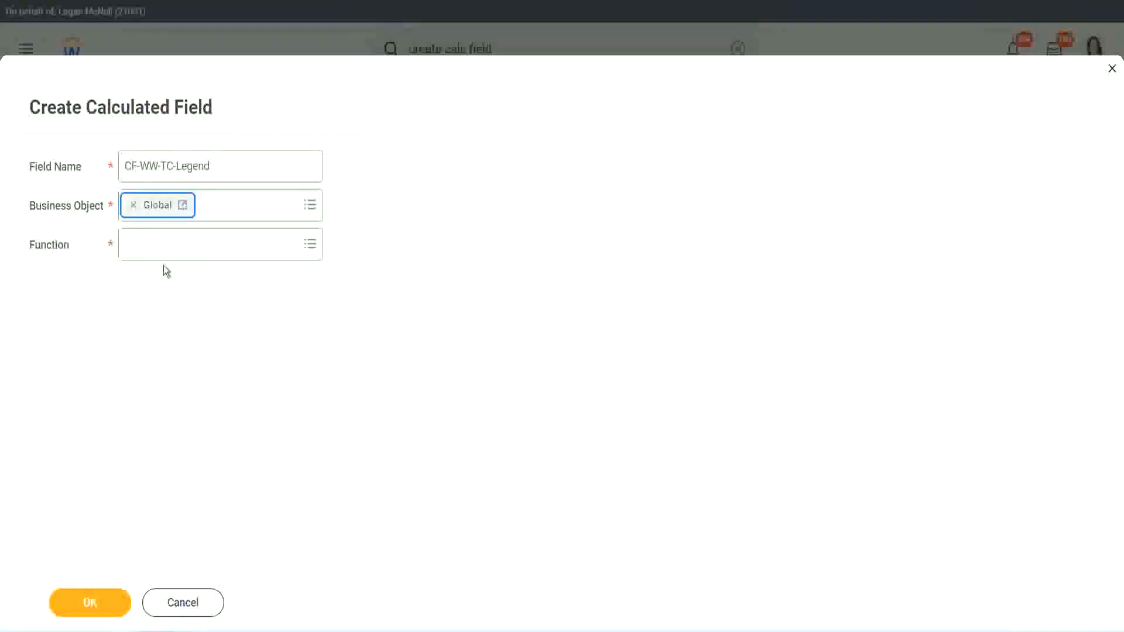
- Set the function of CF-WW-TC-Legend to Text Constant and continue to its calculation settings
left_click(161, 243)
type("tc")
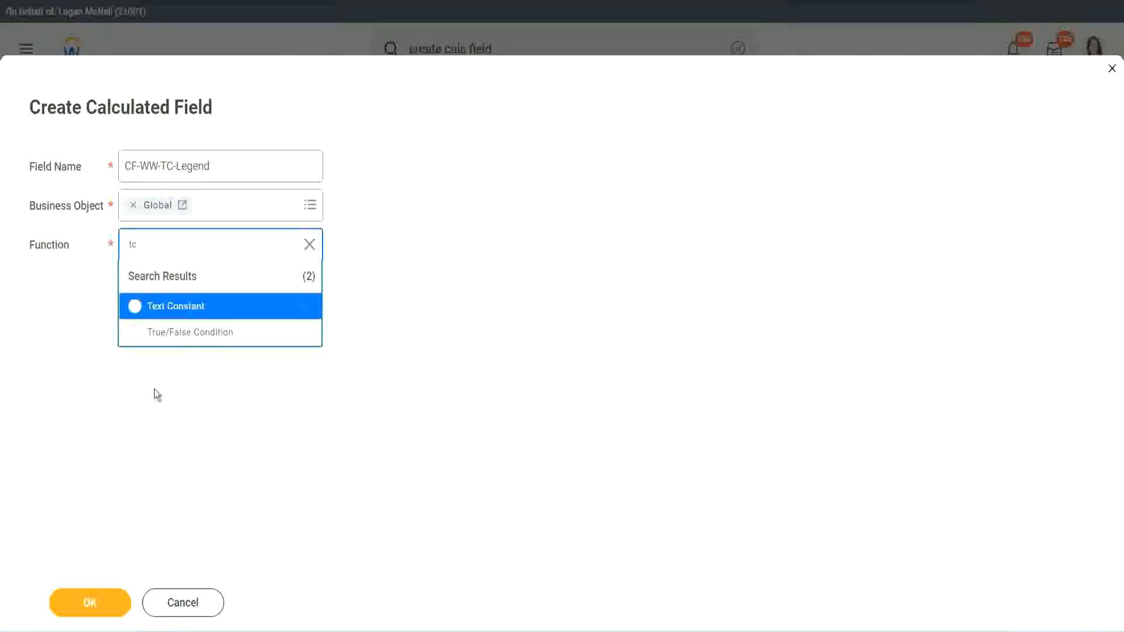
left_click(215, 308)
left_click(83, 604)
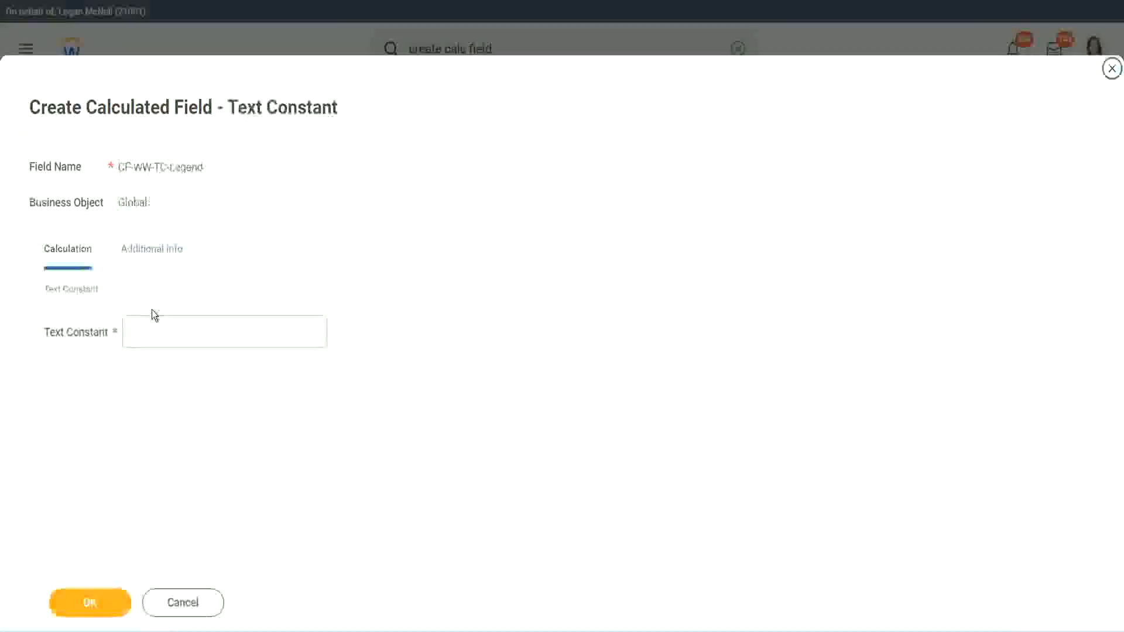
- Enter Legend as the text constant and save the calculated field as the fourth row's return value
left_click(145, 332)
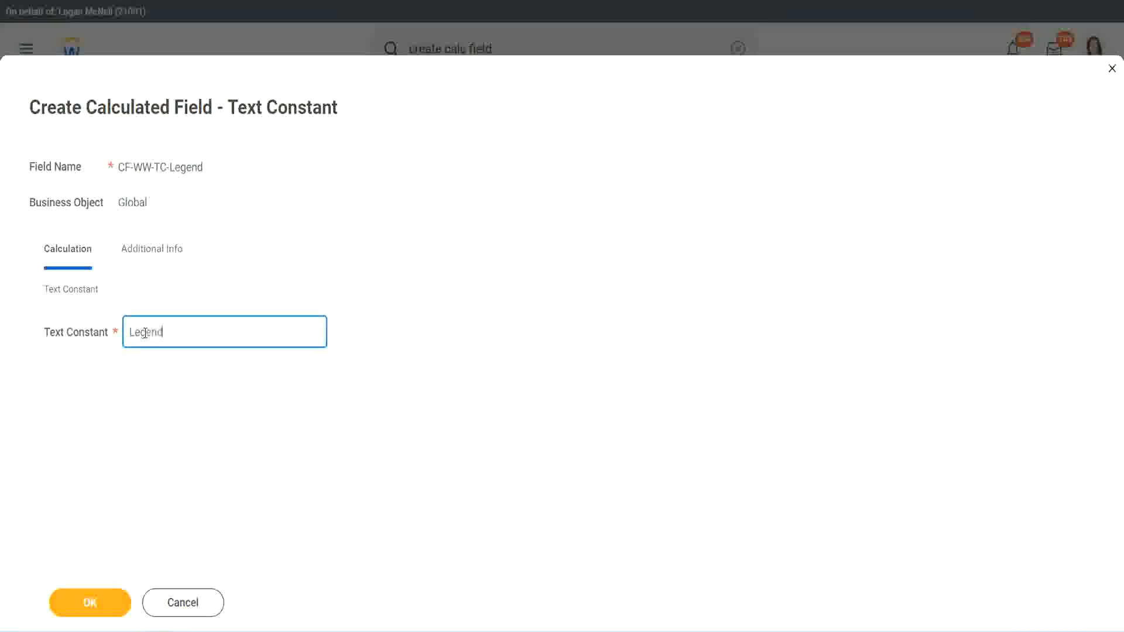
left_click(96, 604)
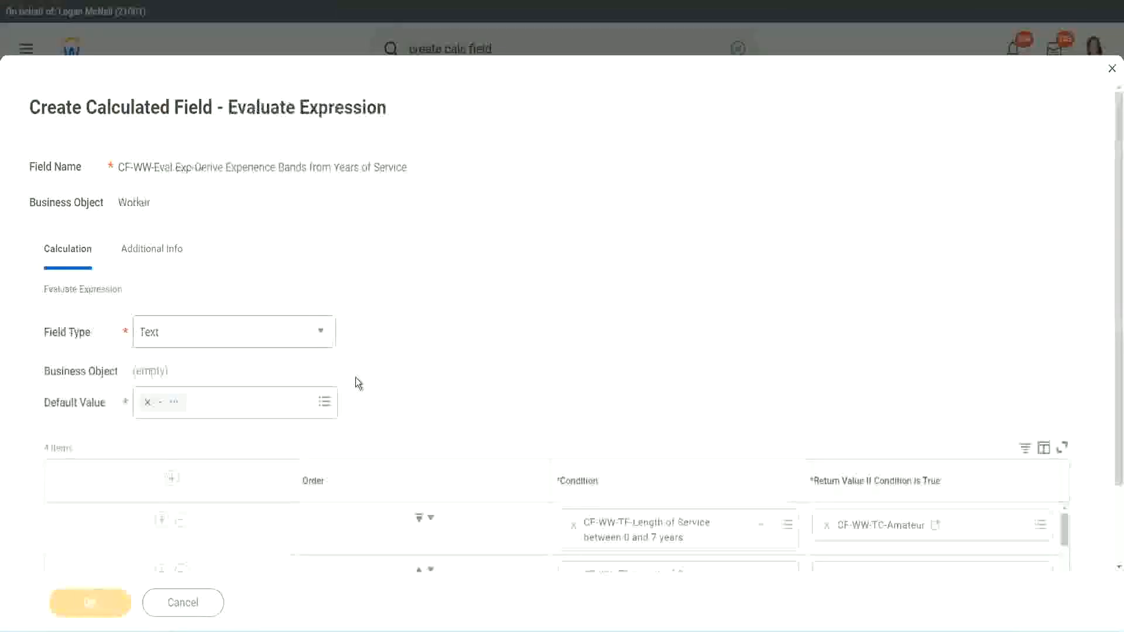
scroll(595, 313, "down", 3)
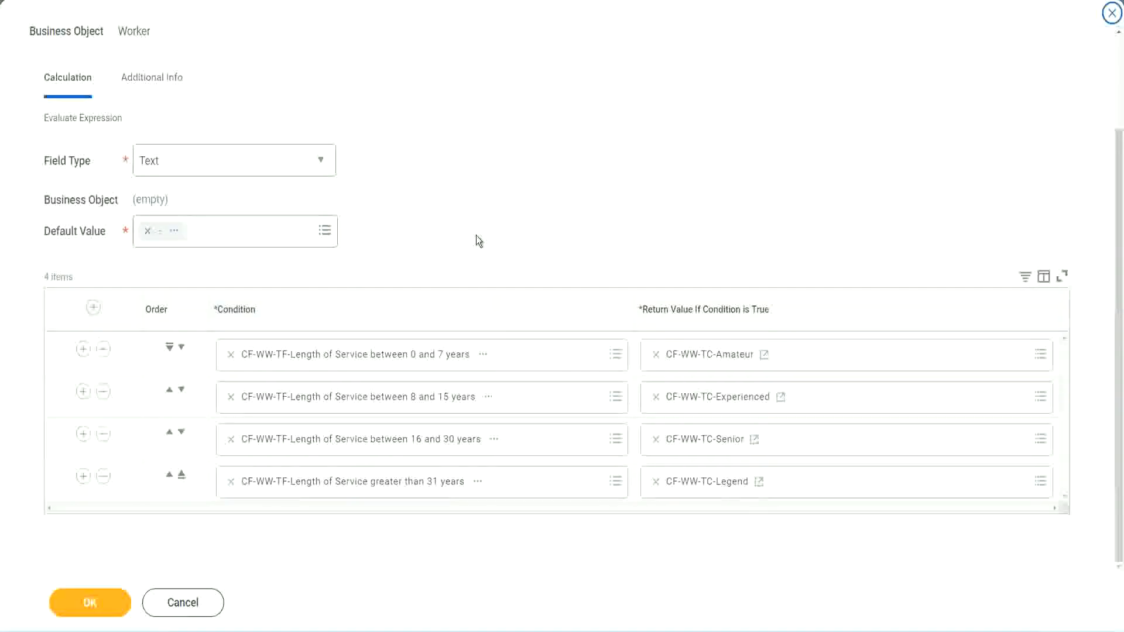
- Save the Evaluate Expression calculated field and check its default value, conditions and return values
scroll(476, 237, "up", 3)
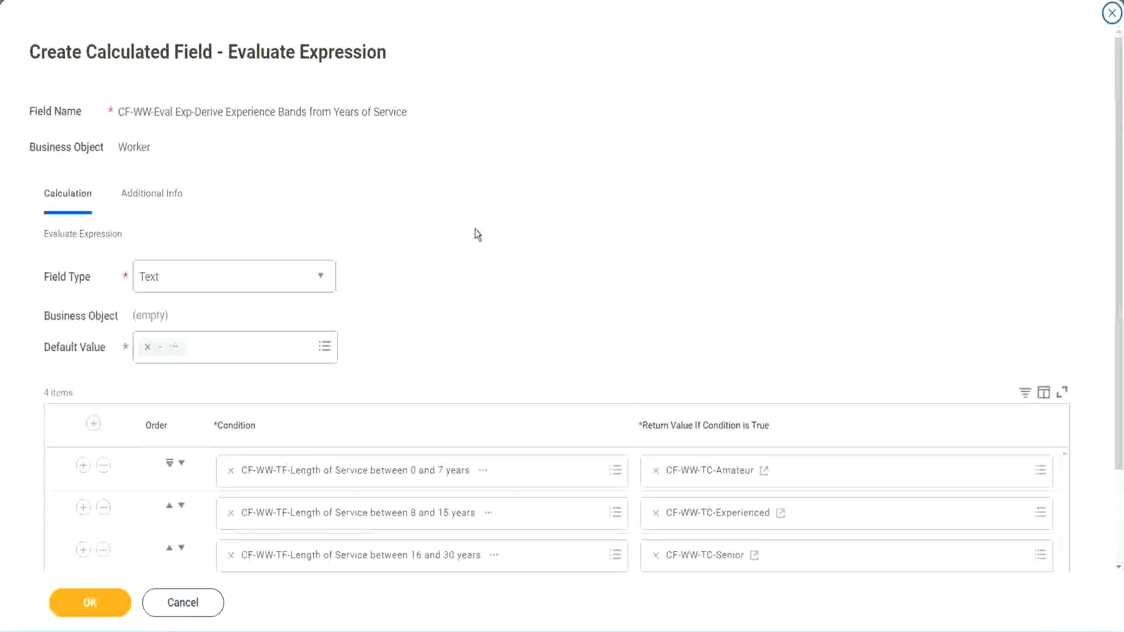
scroll(475, 230, "down", 2)
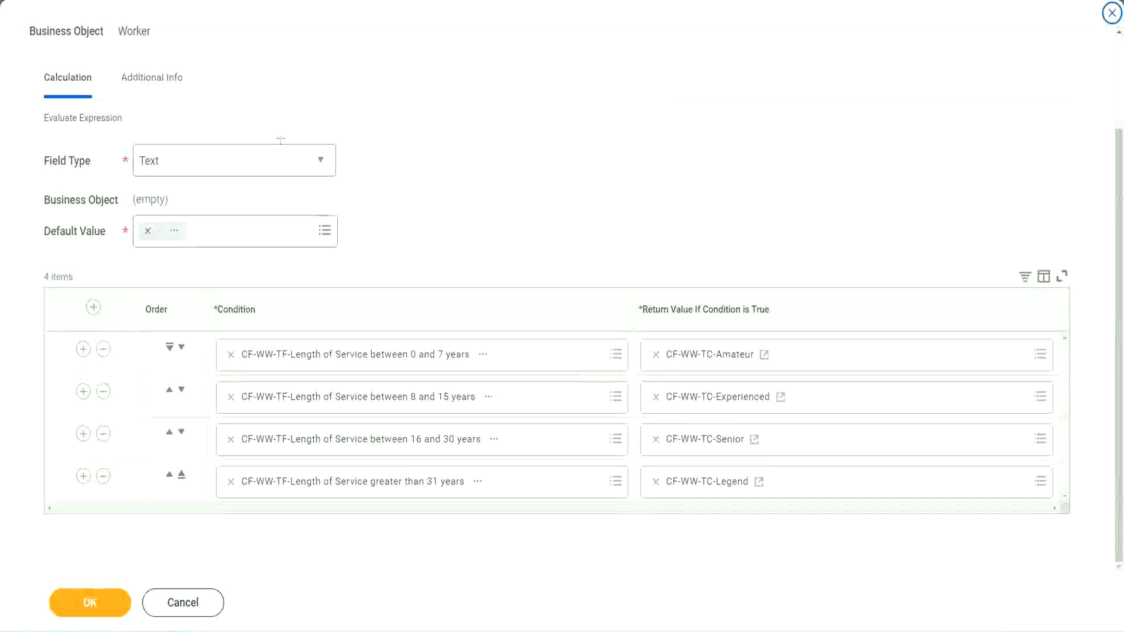
left_click_drag(720, 165, 729, 278)
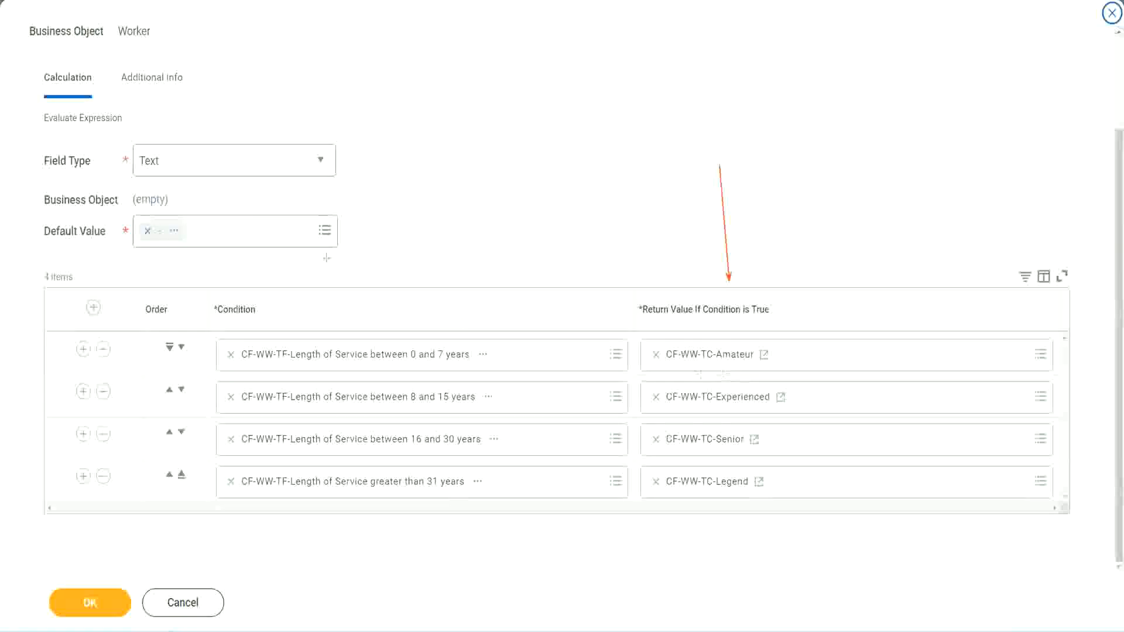
left_click_drag(139, 100, 144, 141)
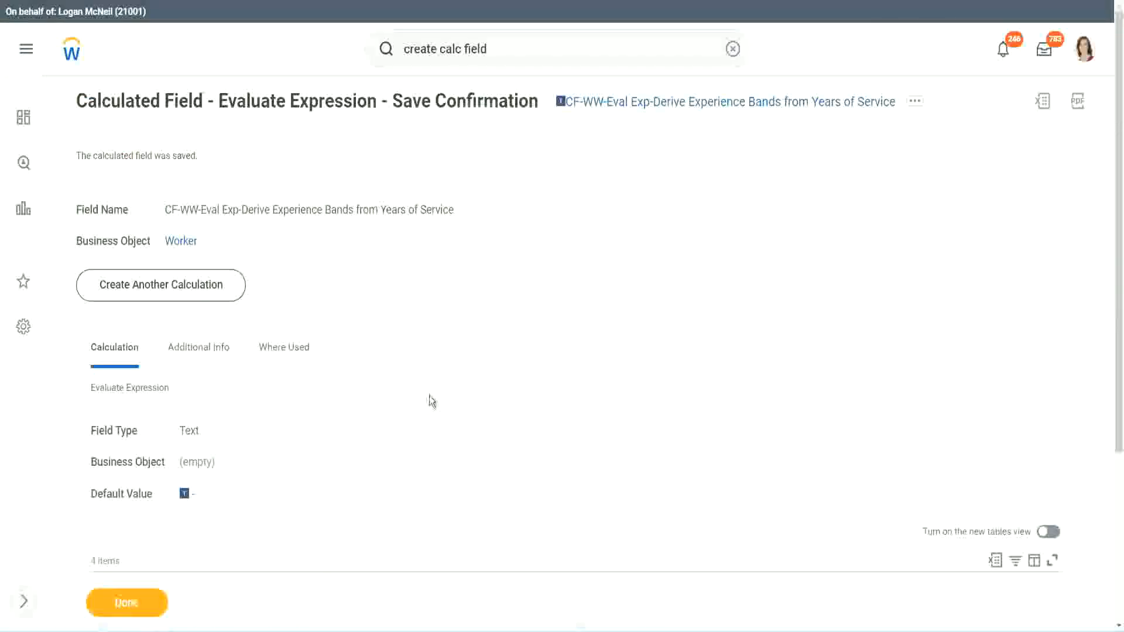
scroll(430, 391, "down", 4)
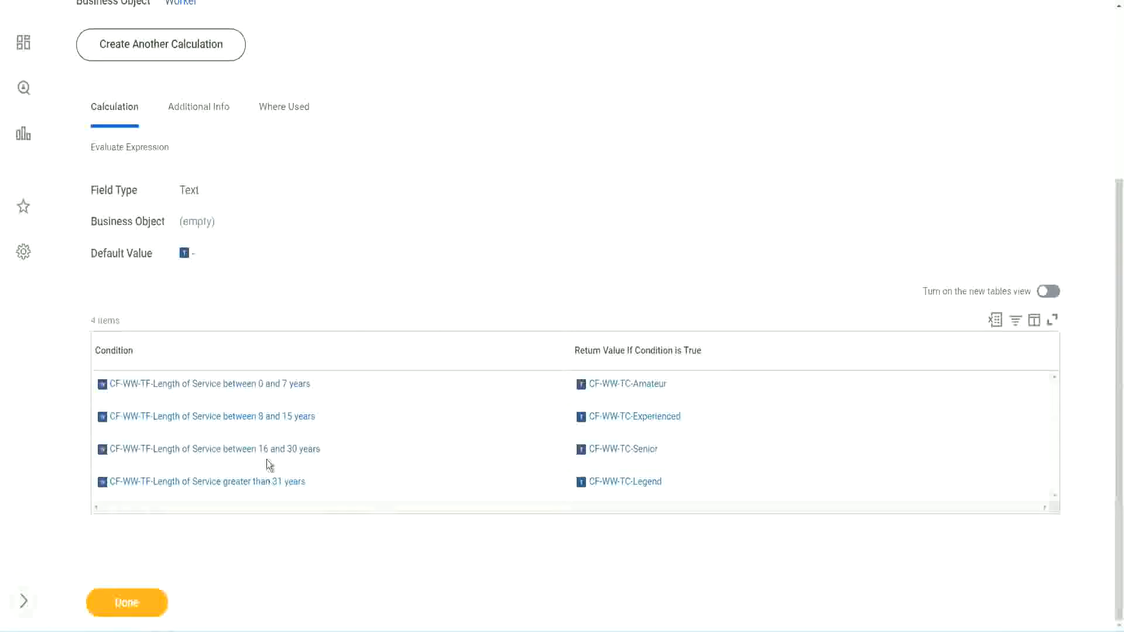
scroll(543, 187, "up", 4)
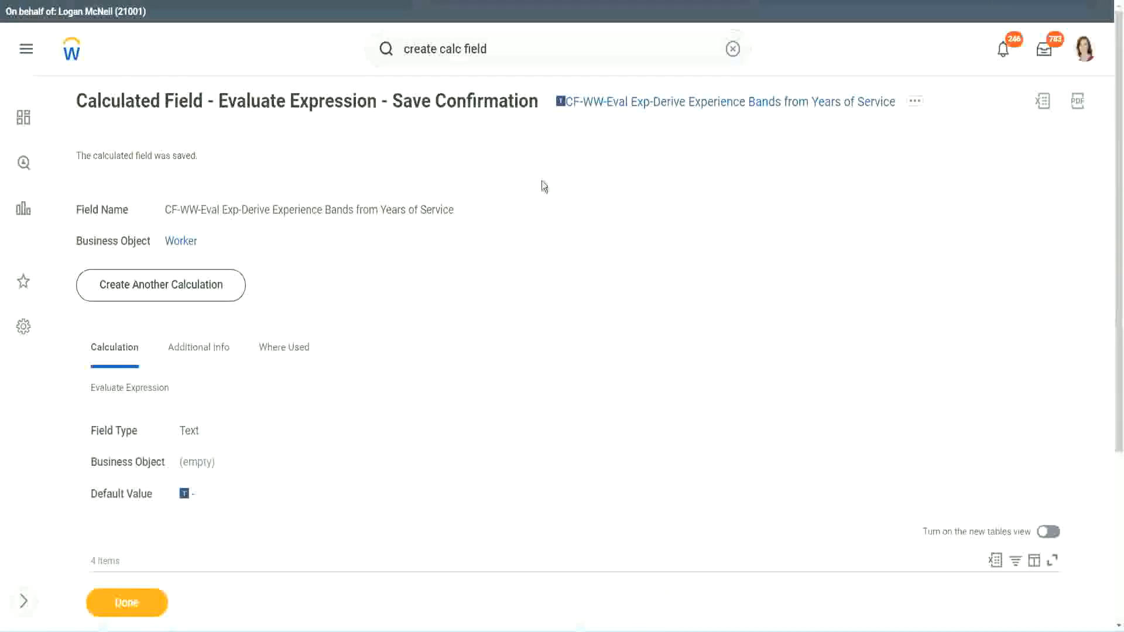
- Copy the name of the saved Evaluate Expression field and open the WW Employee Details custom report for editing
right_click(660, 108)
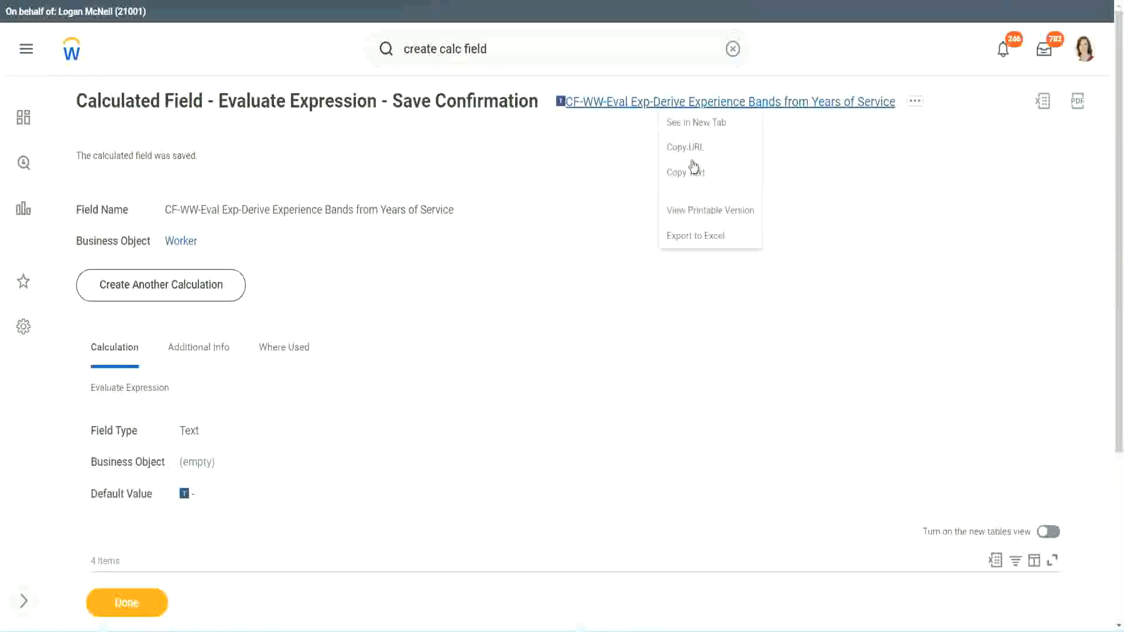
left_click(691, 174)
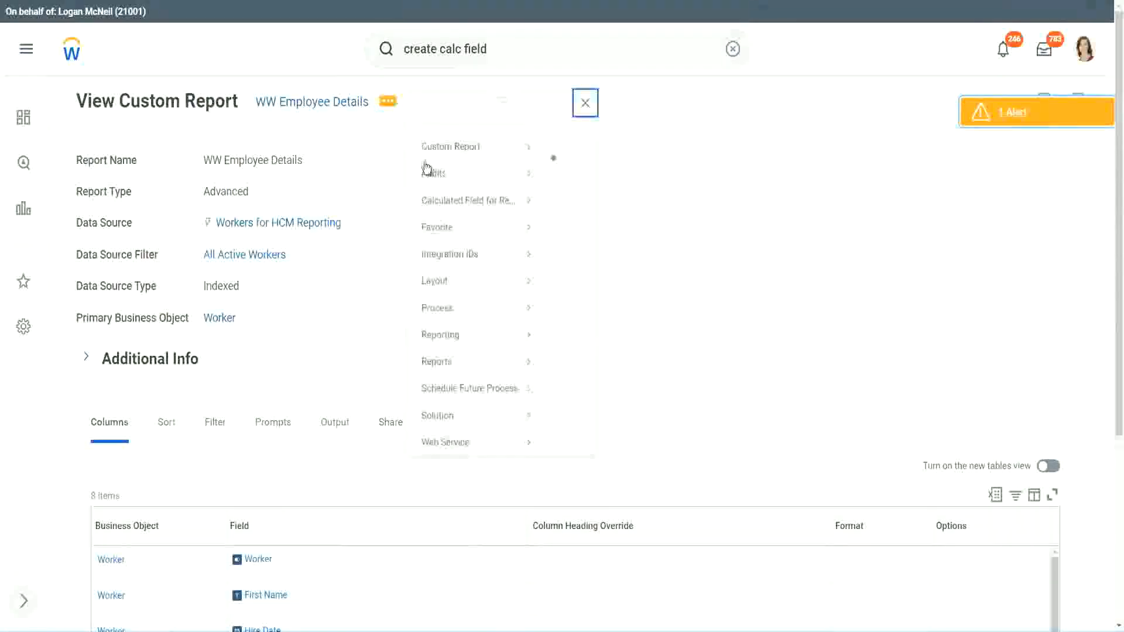
mouse_move(460, 166)
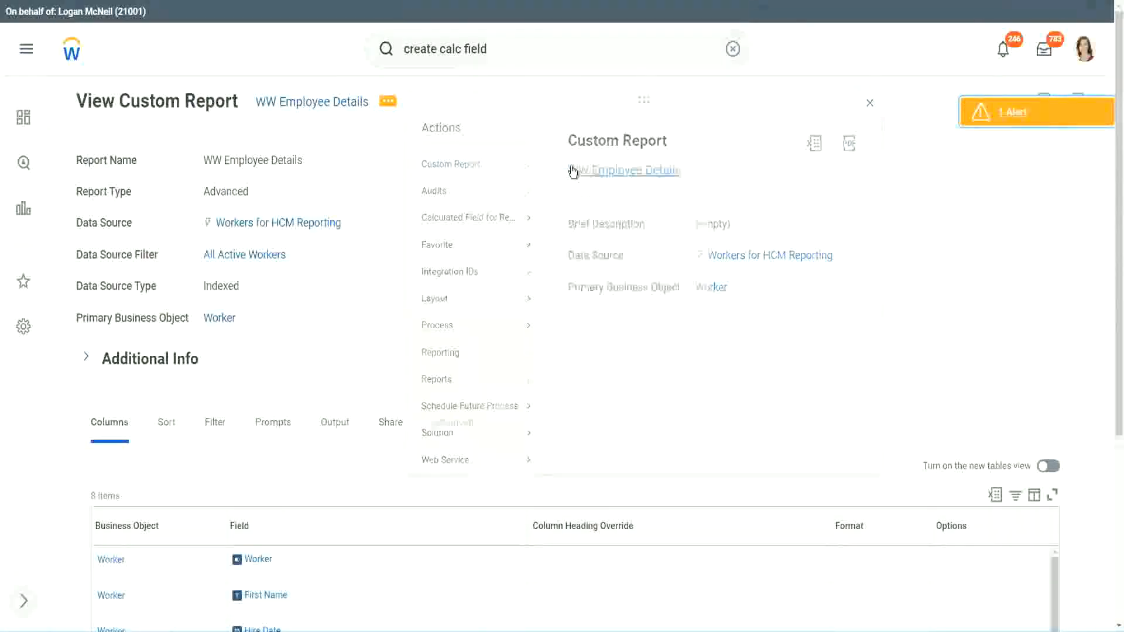
scroll(409, 252, "down", 4)
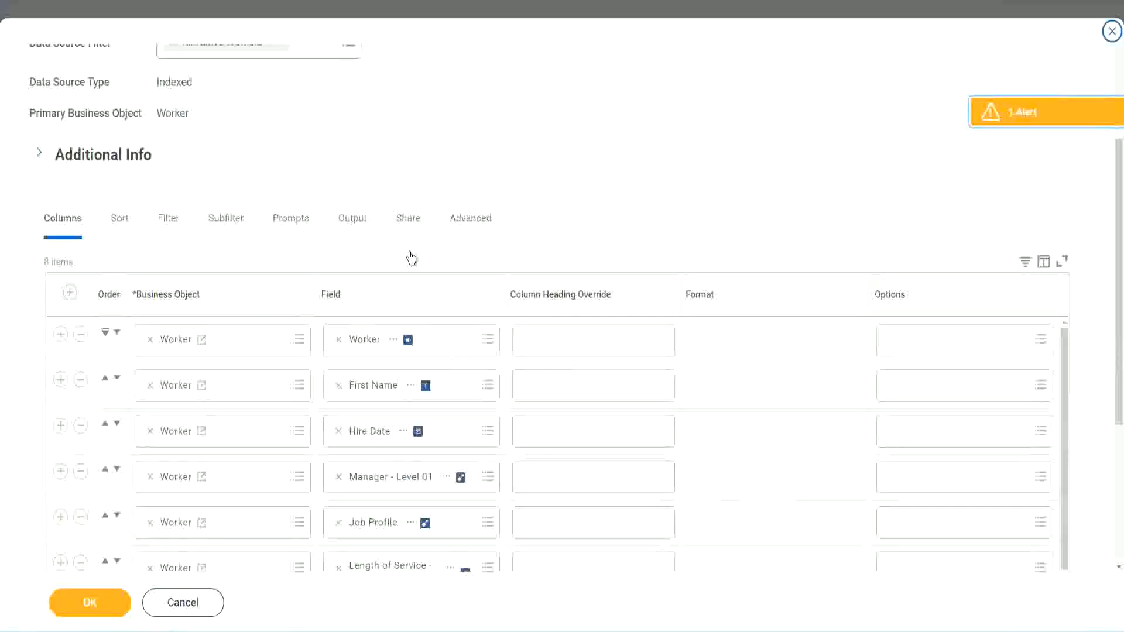
- Add a Worker column as the last row of the report columns and remove the Years of Service substring text column
scroll(410, 257, "down", 3)
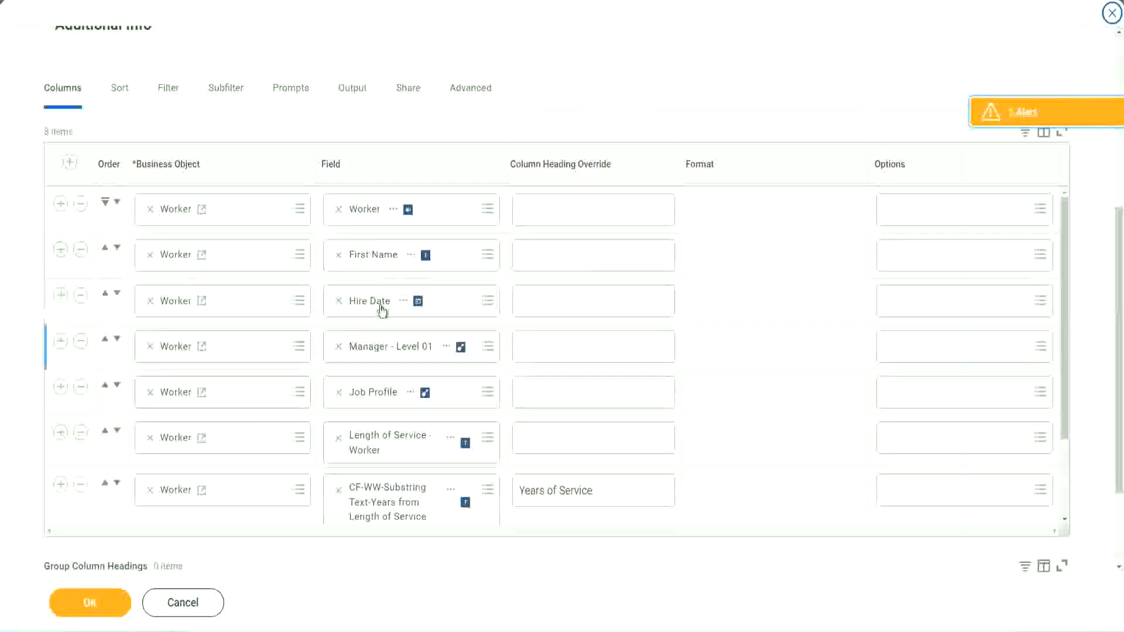
left_click(60, 485)
scroll(395, 340, "down", 1)
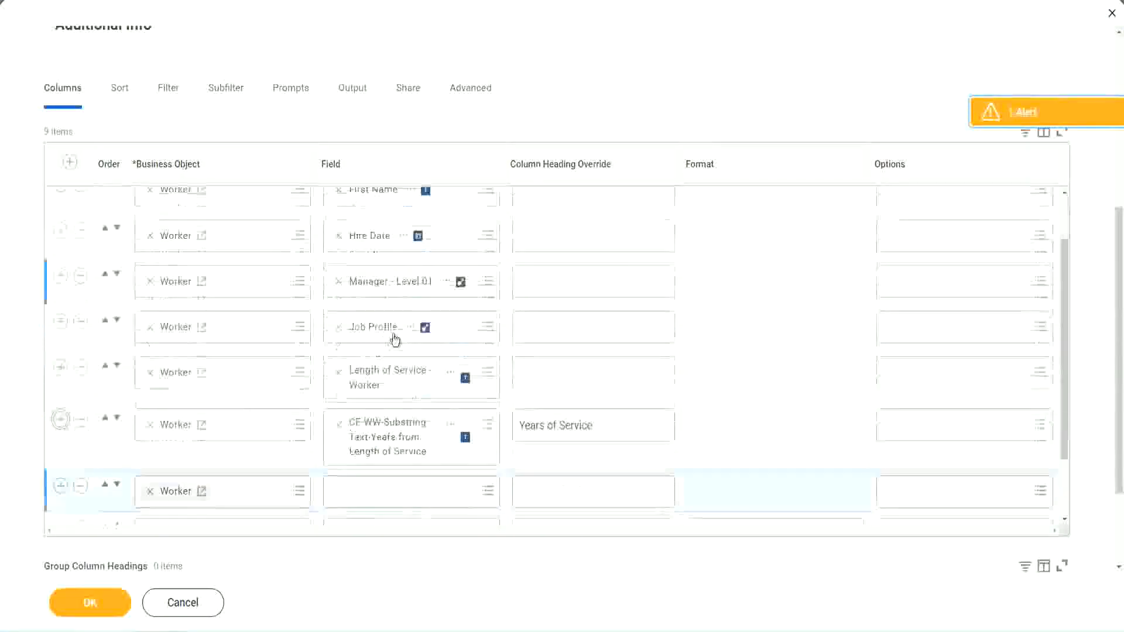
scroll(395, 339, "down", 5)
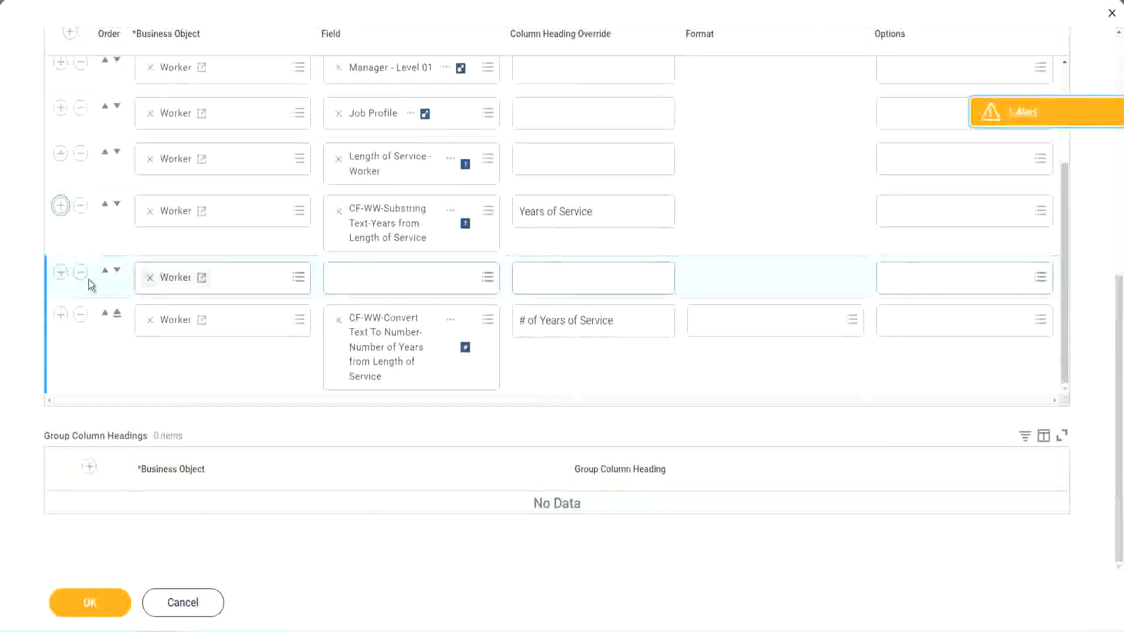
left_click(117, 272)
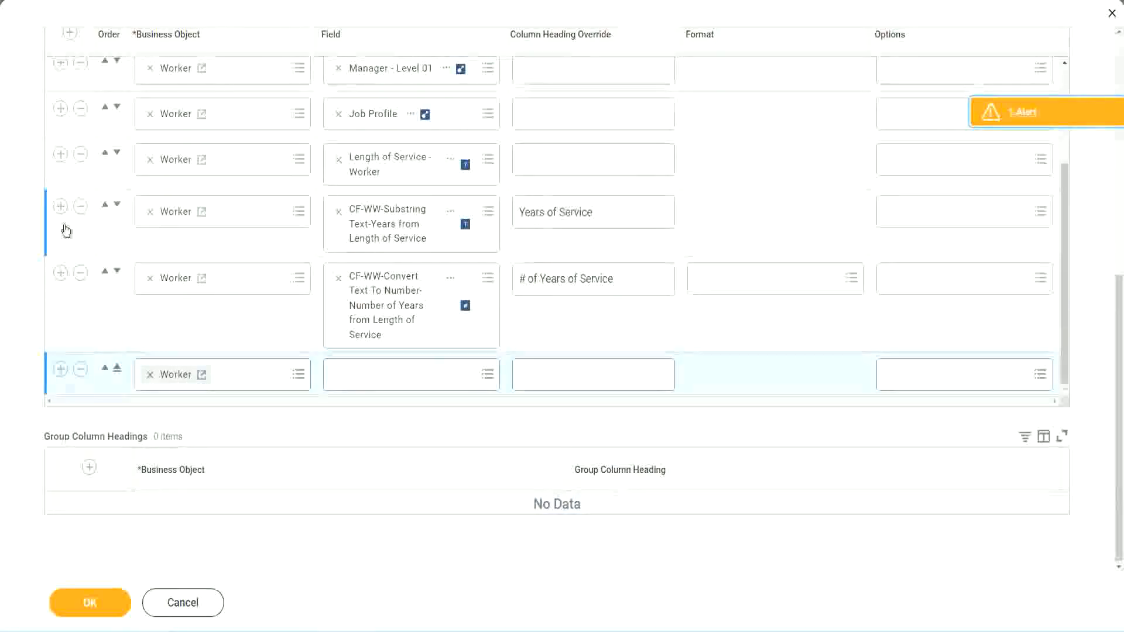
left_click(80, 207)
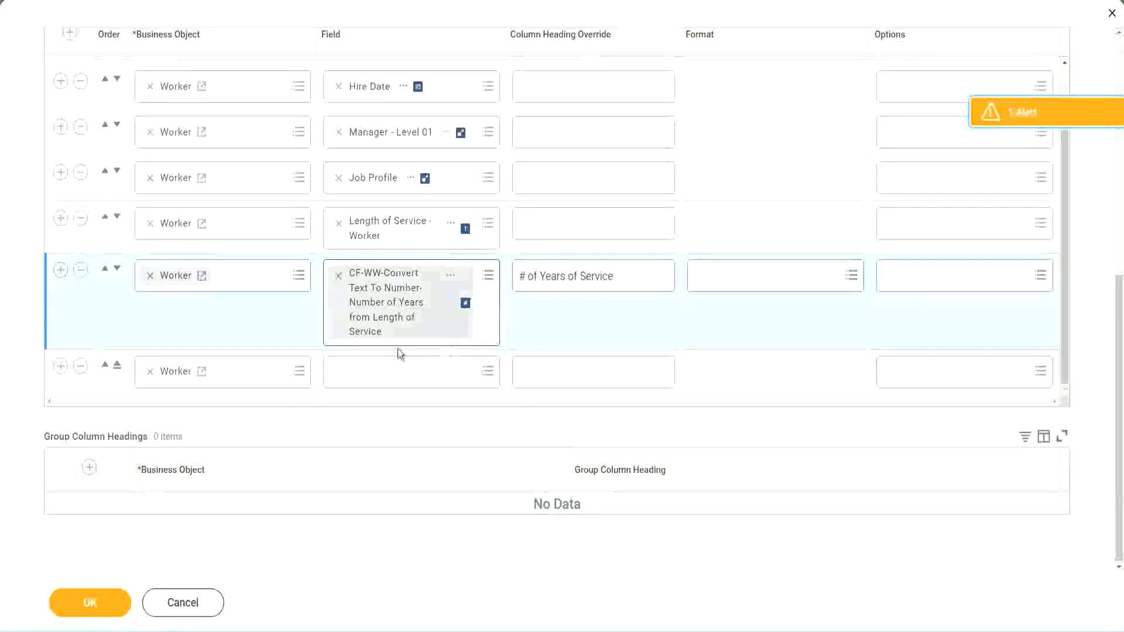
- Set the last column's field to CF-WW-Eval Exp-Derive Experience Bands from Years of Service, override its heading with Experience Bands, and save the report
left_click(367, 375)
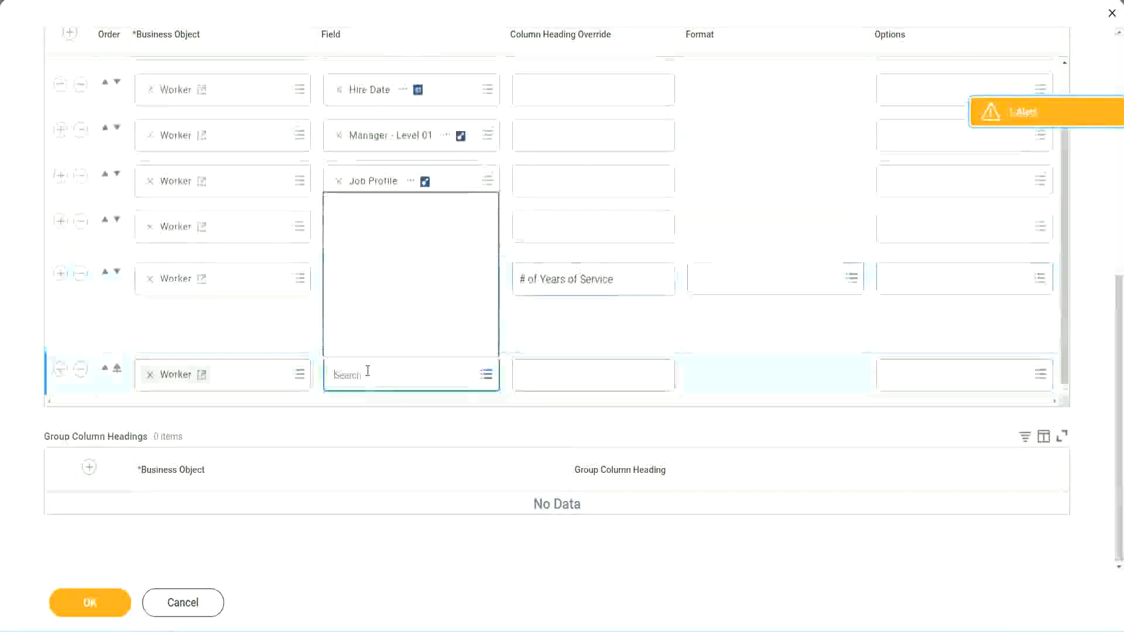
key("ctrl+v")
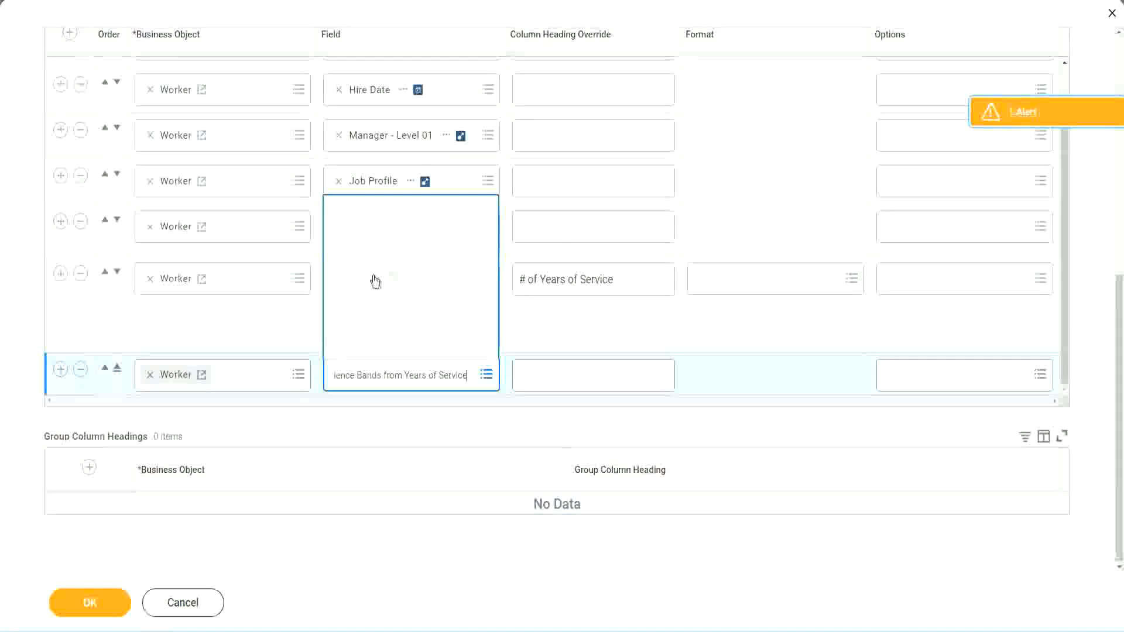
left_click(573, 337)
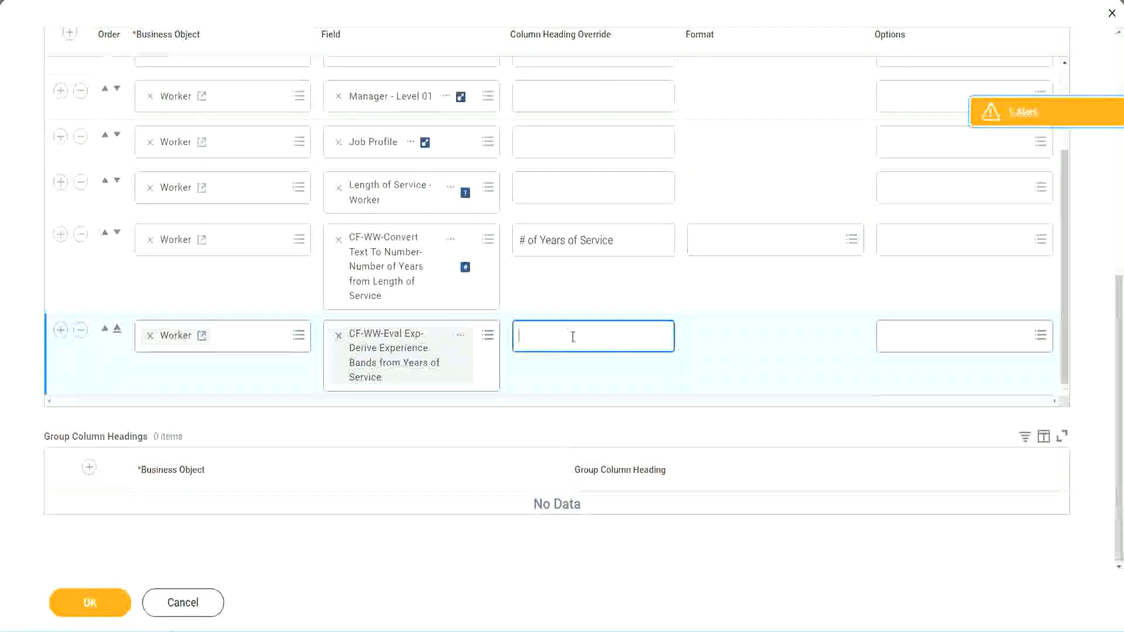
type("Experience B")
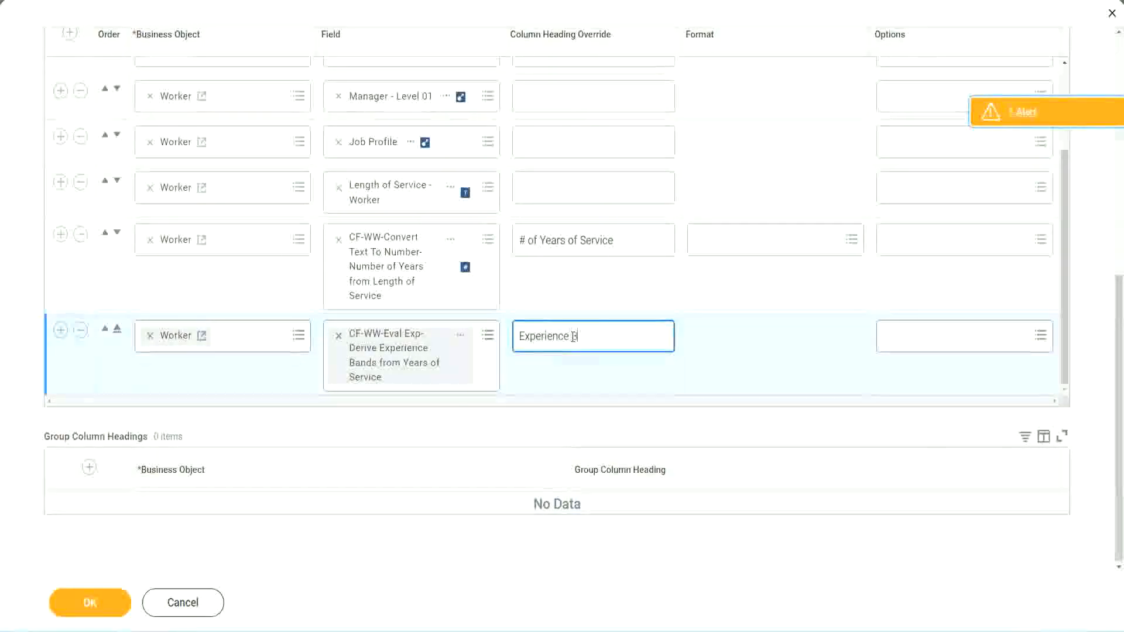
type("ands")
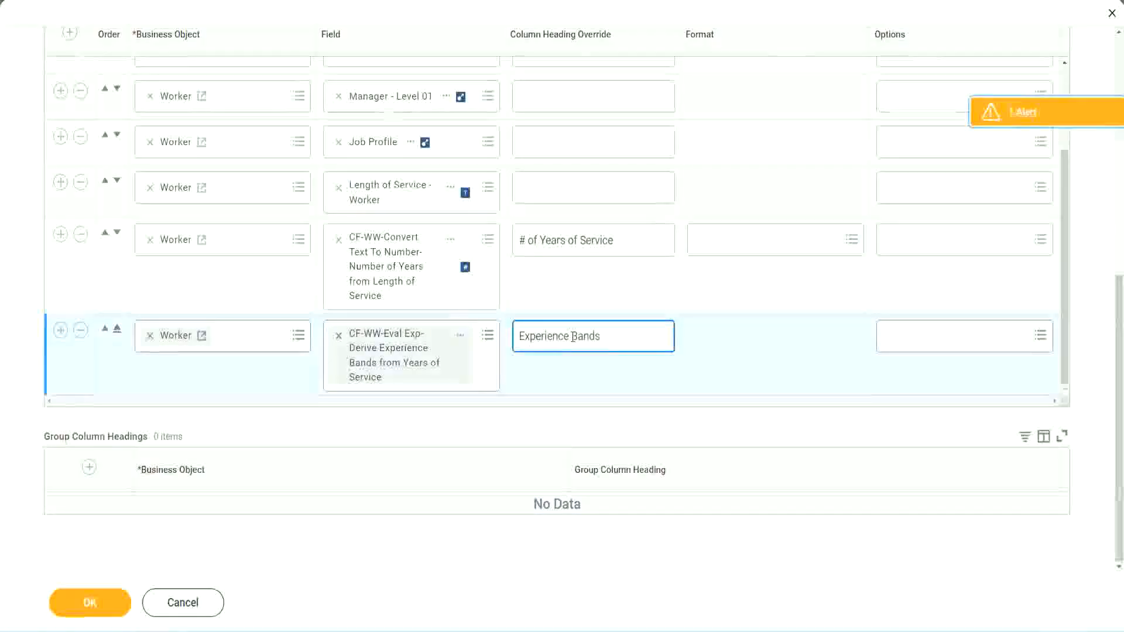
left_click(109, 607)
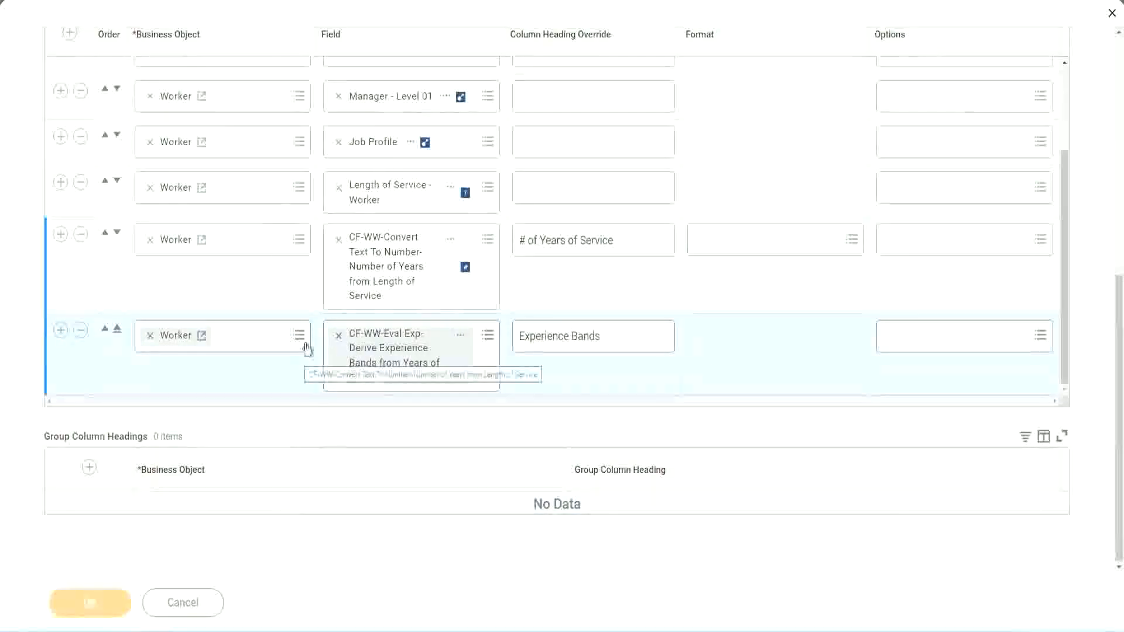
- Run the WW Employee Details report with the worker type, employee type and contingent worker type prompts left blank
scroll(321, 419, "down", 4)
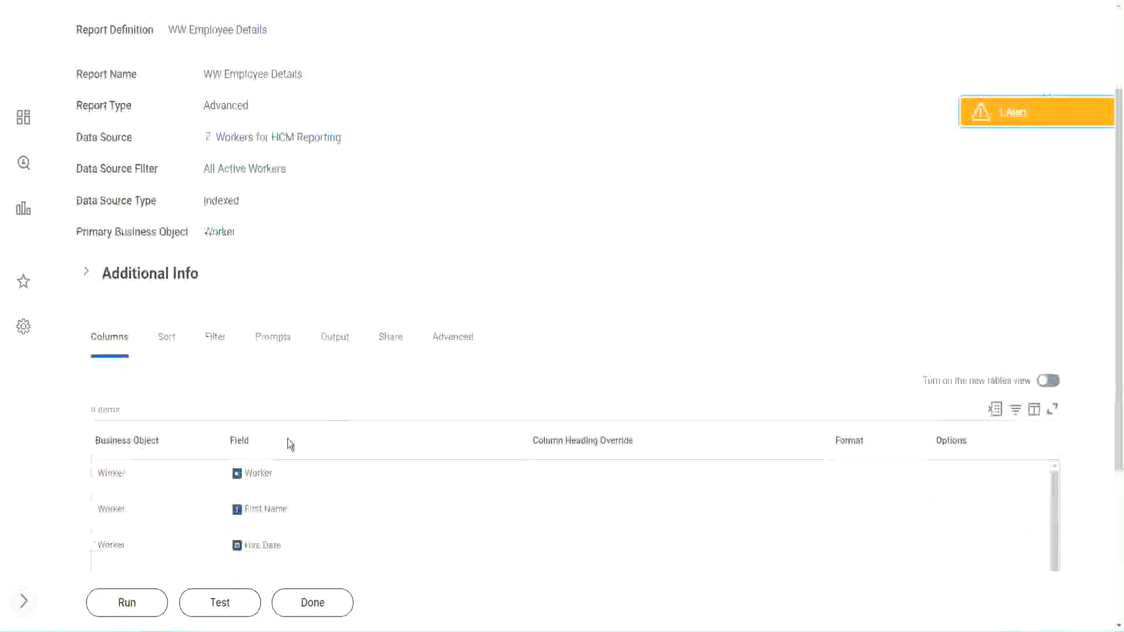
left_click(128, 608)
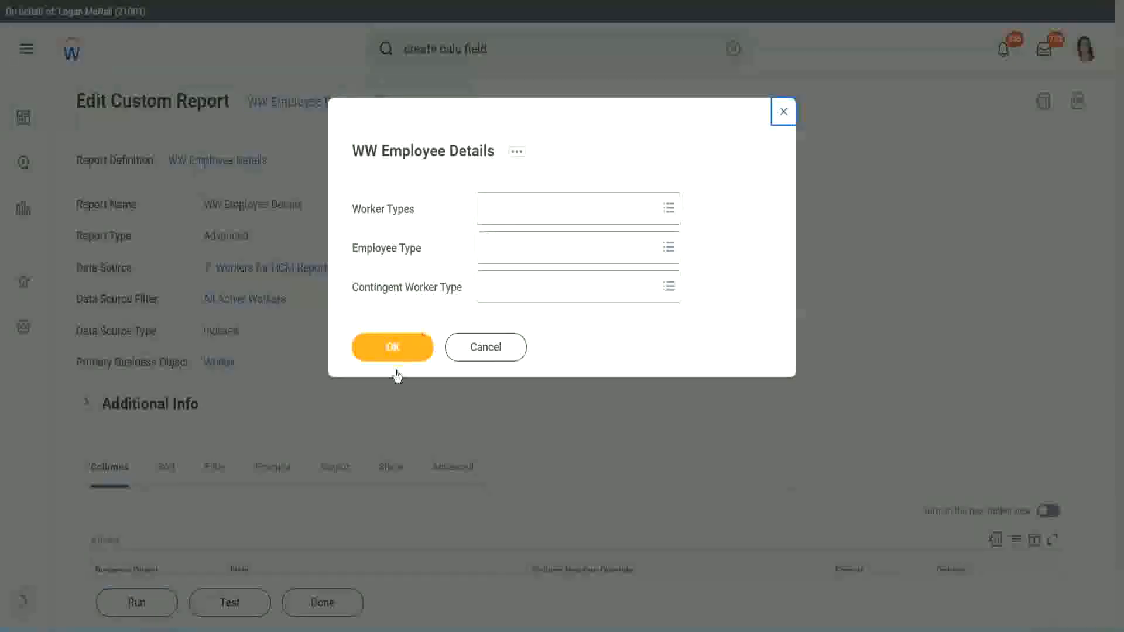
left_click(413, 339)
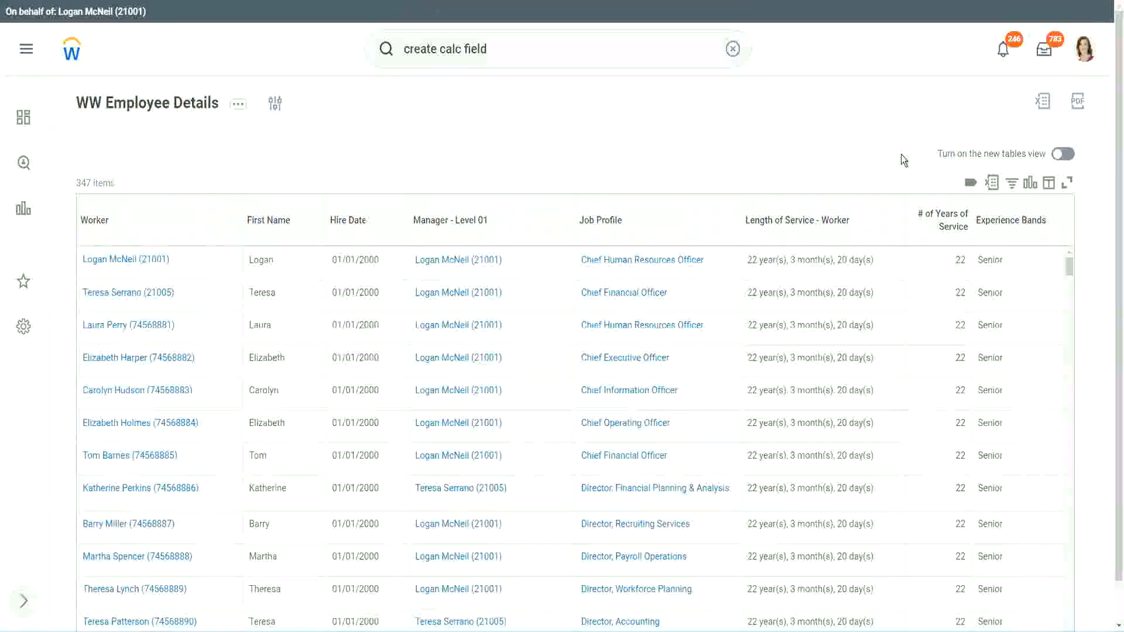
- Compare the first worker's years of service and experience band with the 16 - 30 years Senior rule in the Notepad++ notes
scroll(902, 157, "down", 1)
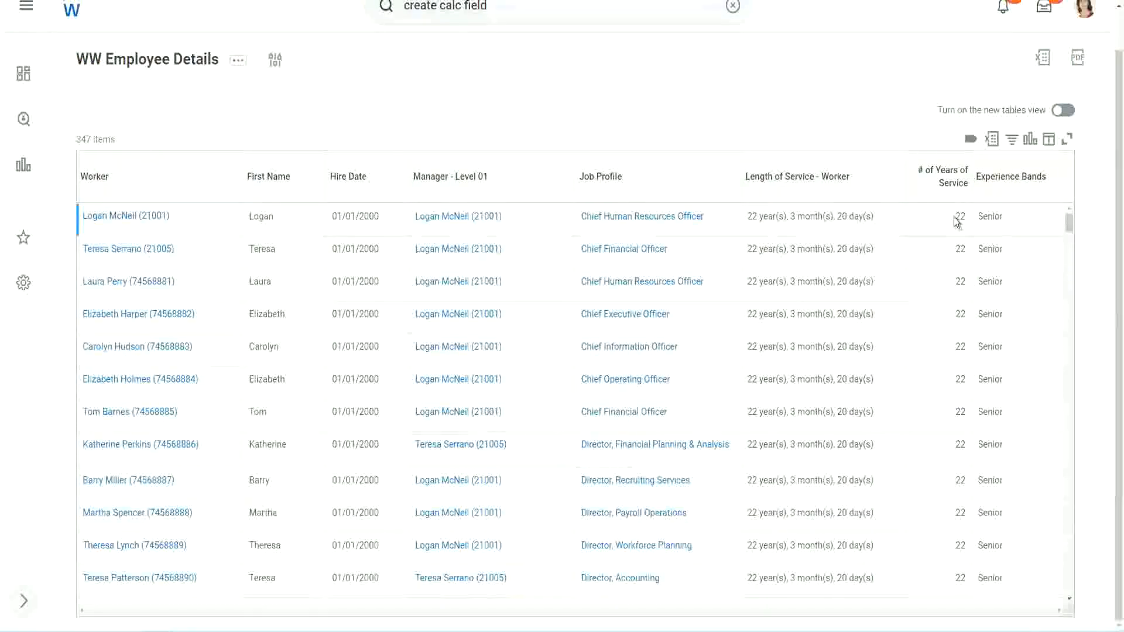
double_click(964, 217)
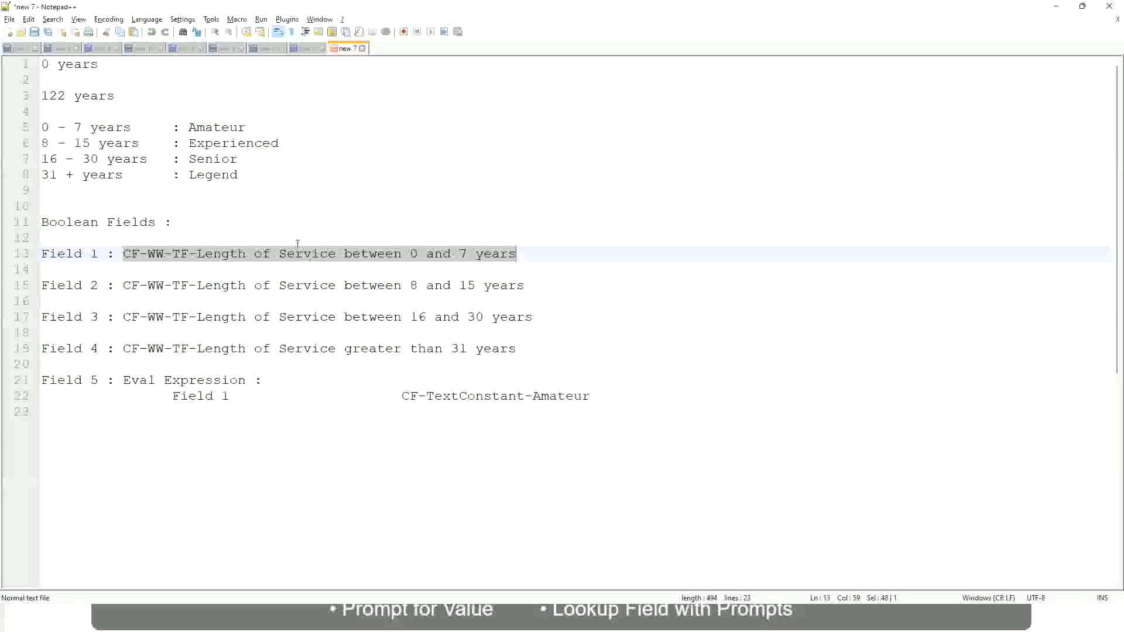
left_click(170, 206)
left_click(194, 159)
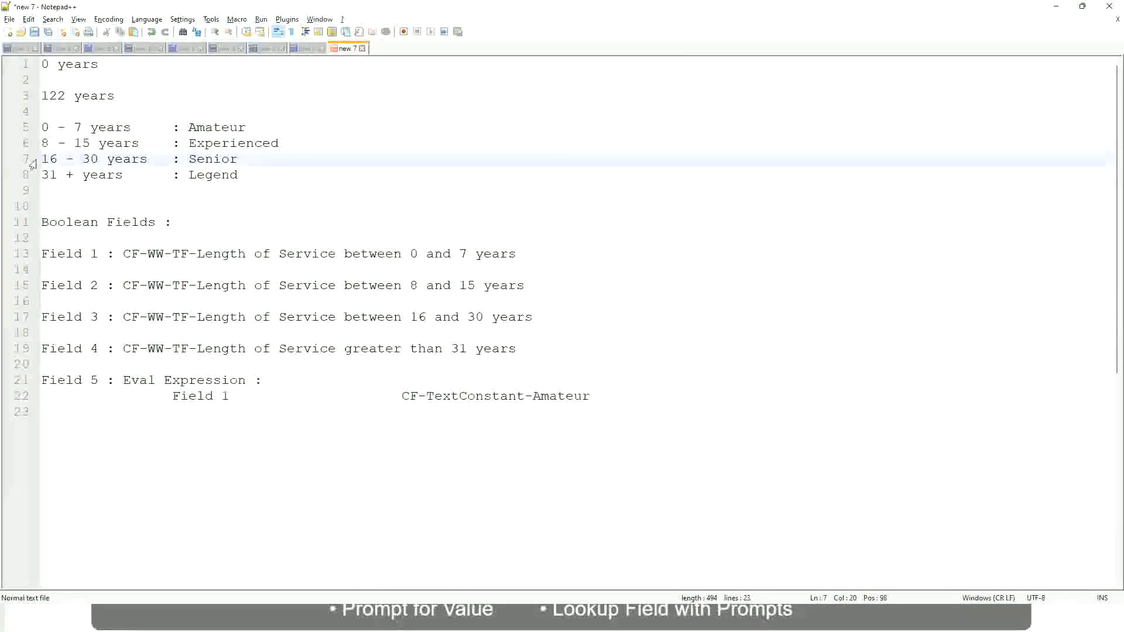
left_click_drag(38, 161, 153, 167)
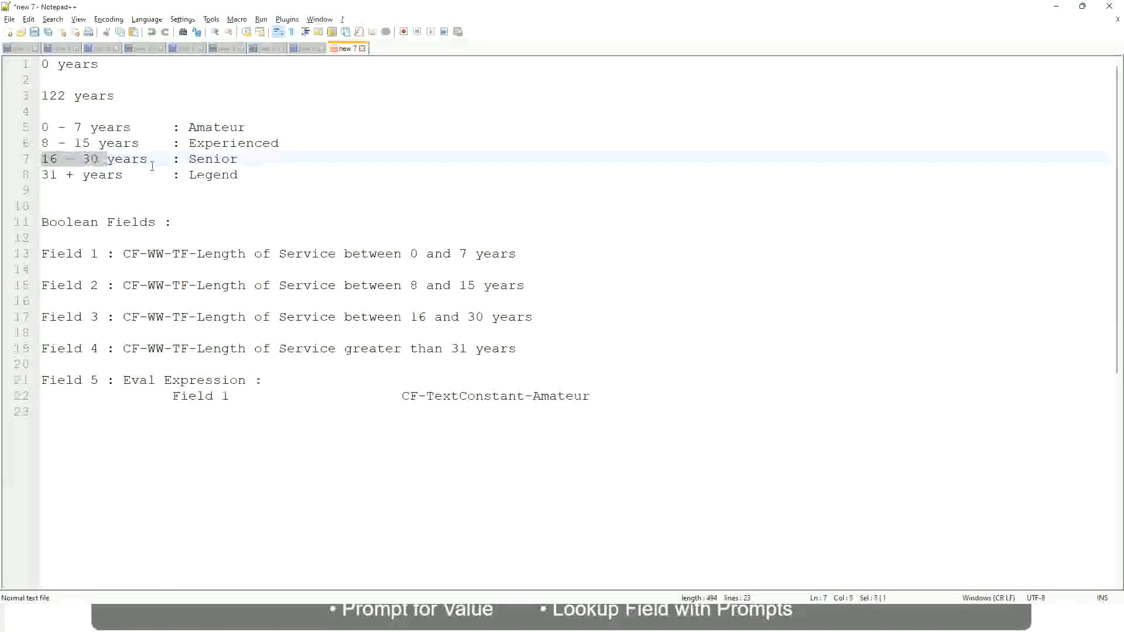
double_click(209, 161)
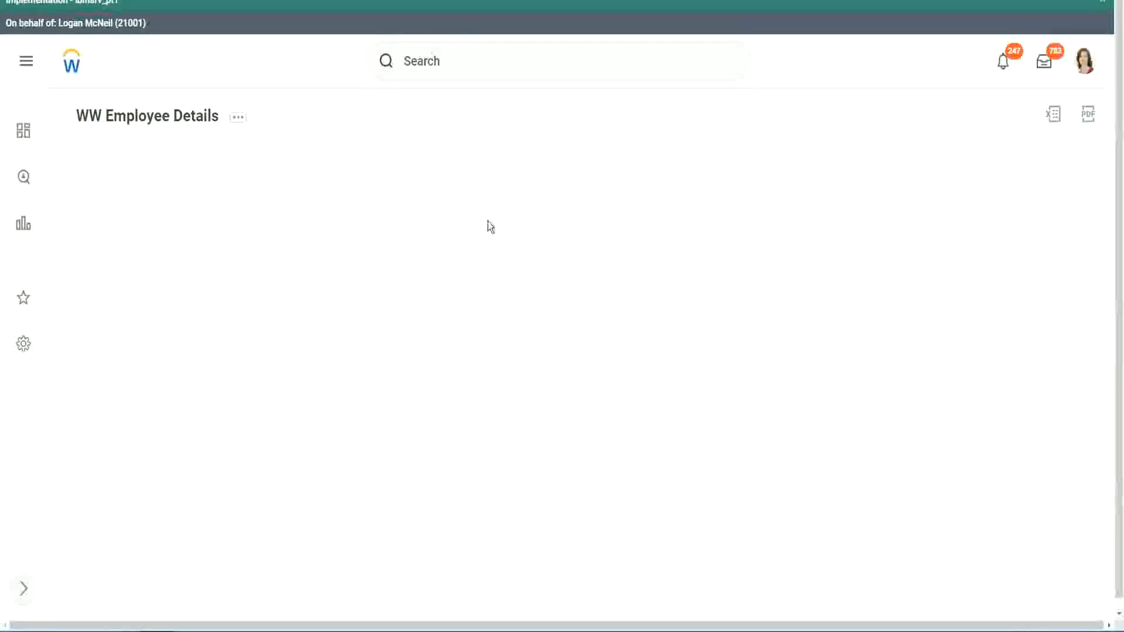
- Switch back to Workday and review the # of Years of Service and Experience Bands columns down the WW Employee Details report
scroll(970, 351, "down", 3)
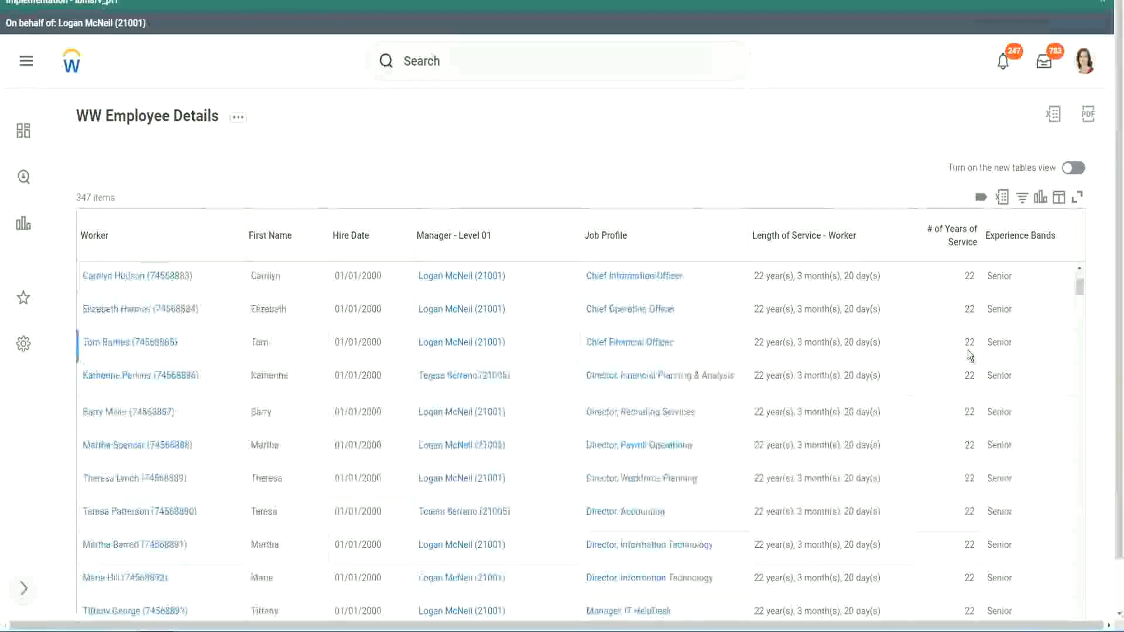
scroll(971, 355, "down", 8)
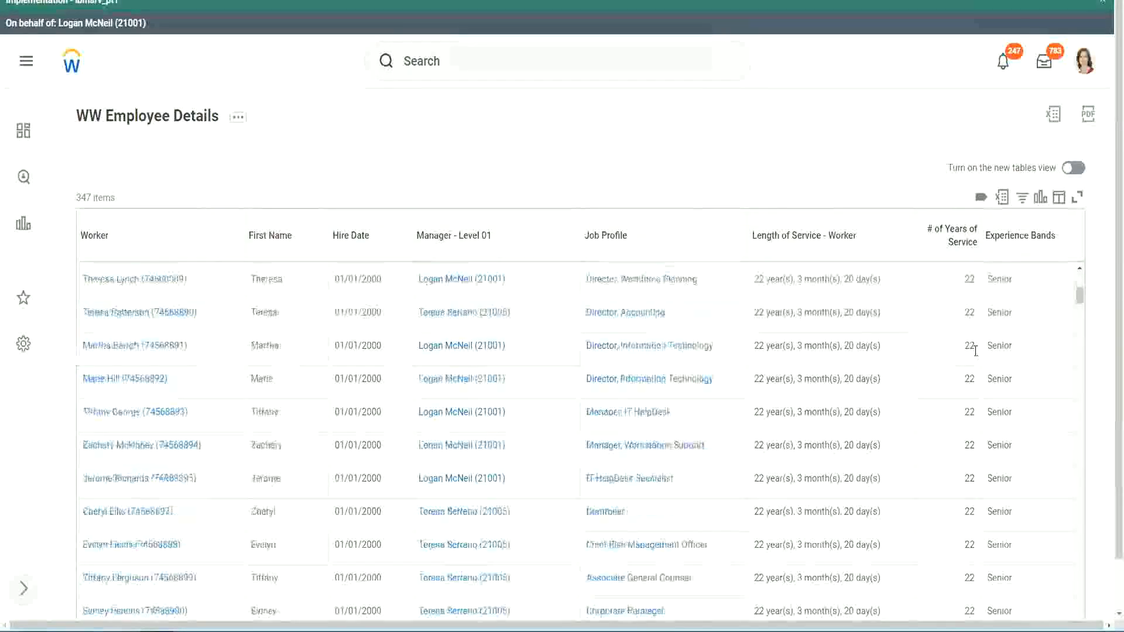
scroll(979, 388, "down", 5)
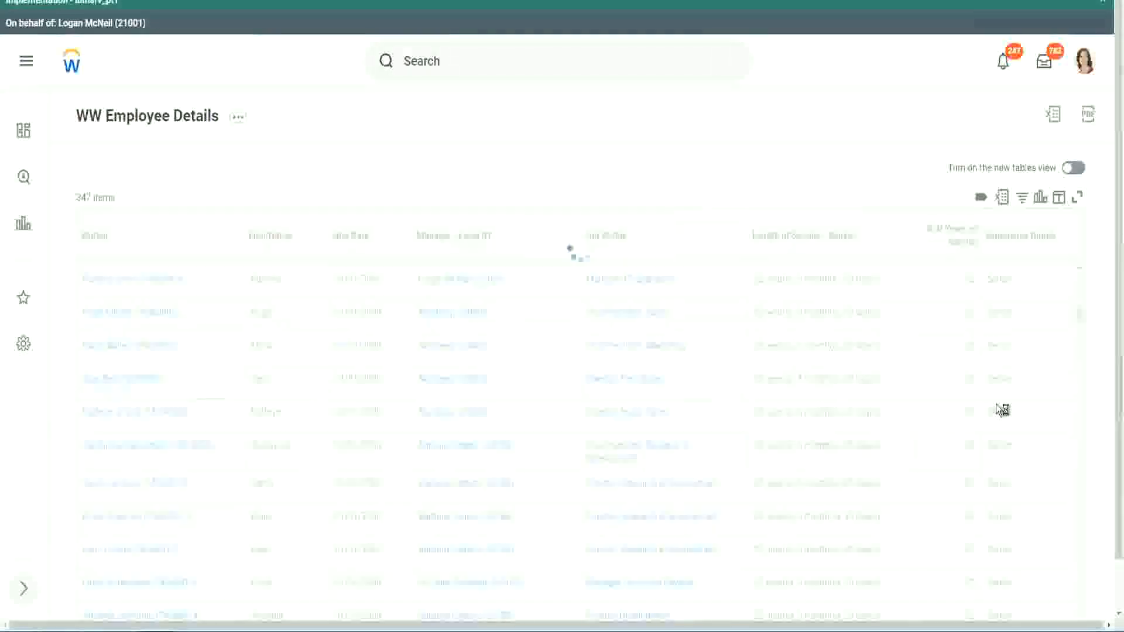
scroll(996, 404, "down", 1)
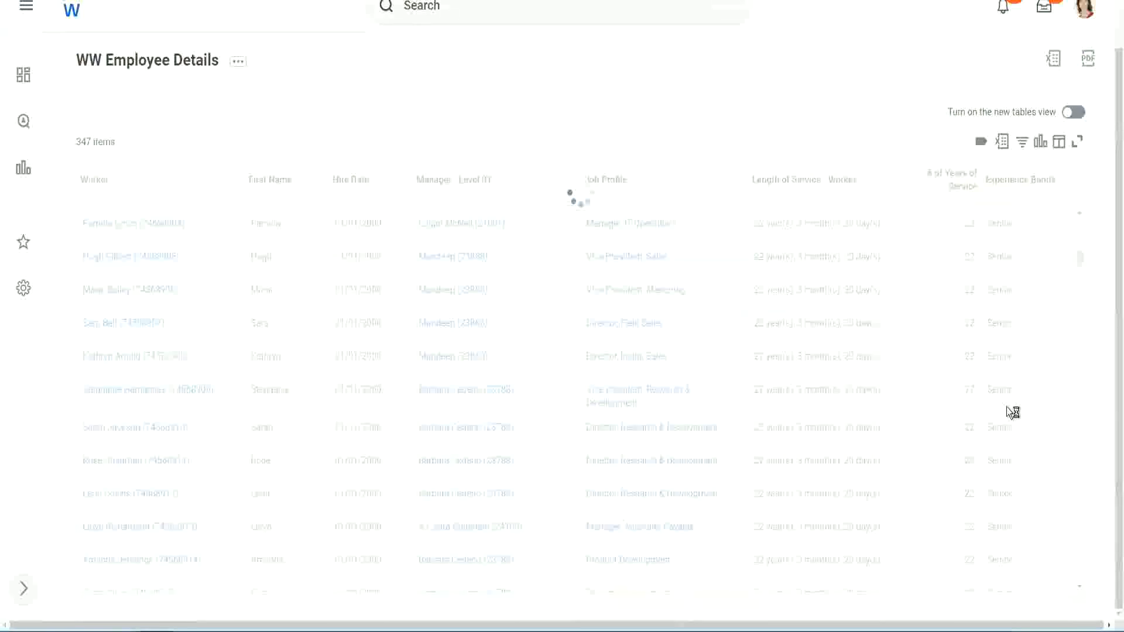
scroll(1042, 331, "down", 4)
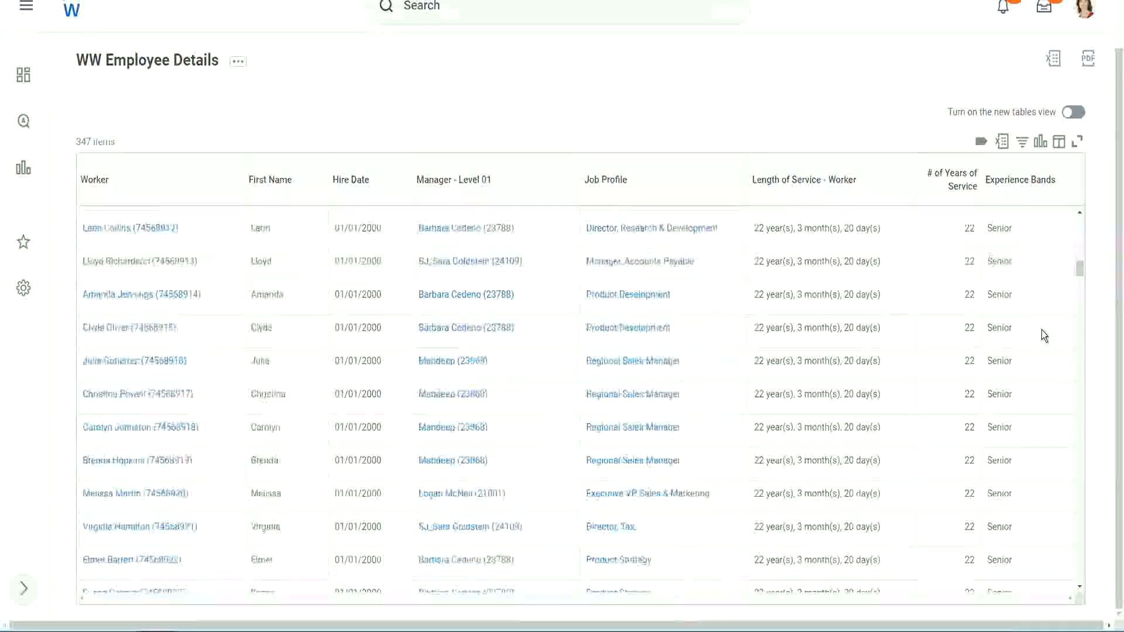
scroll(1041, 330, "down", 3)
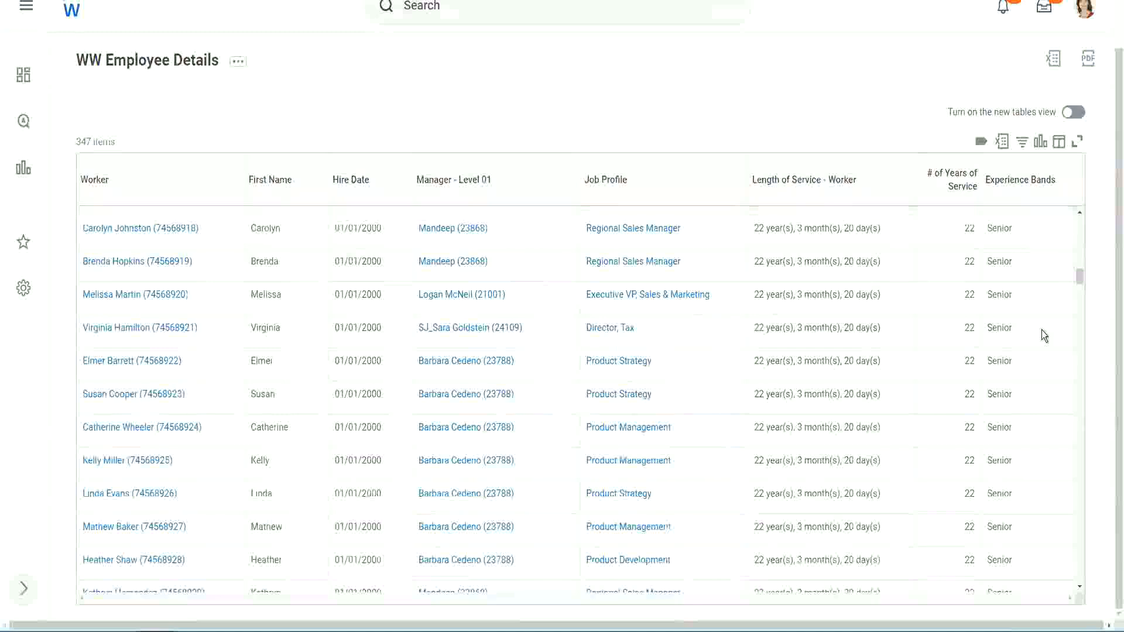
scroll(1042, 329, "down", 6)
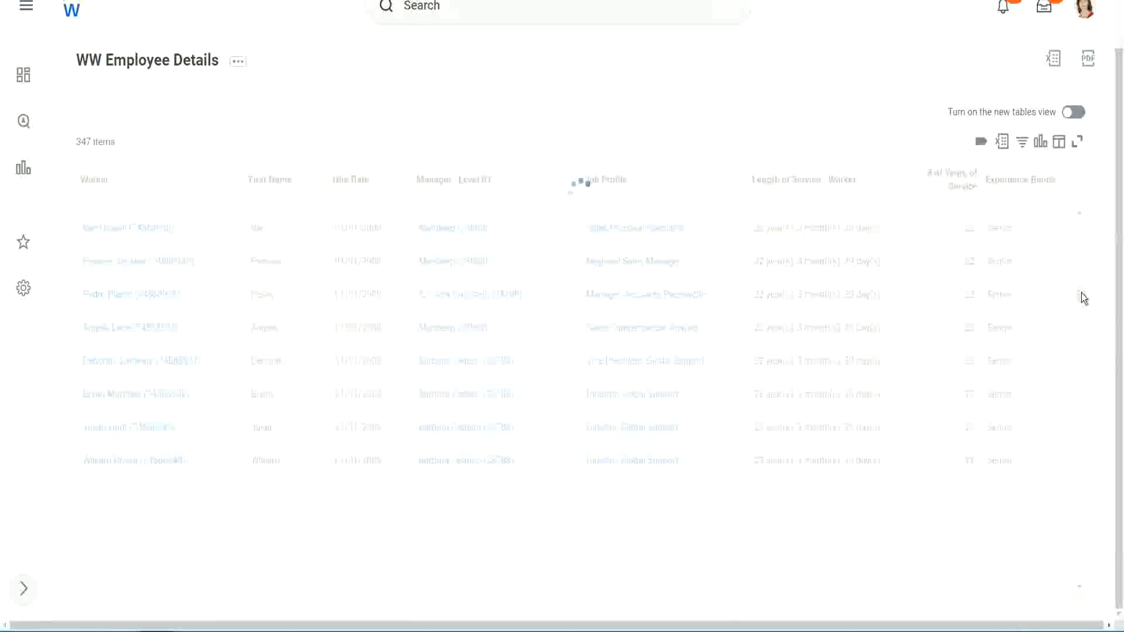
- Filter the Experience Bands column for values containing Amateur
left_click(1028, 194)
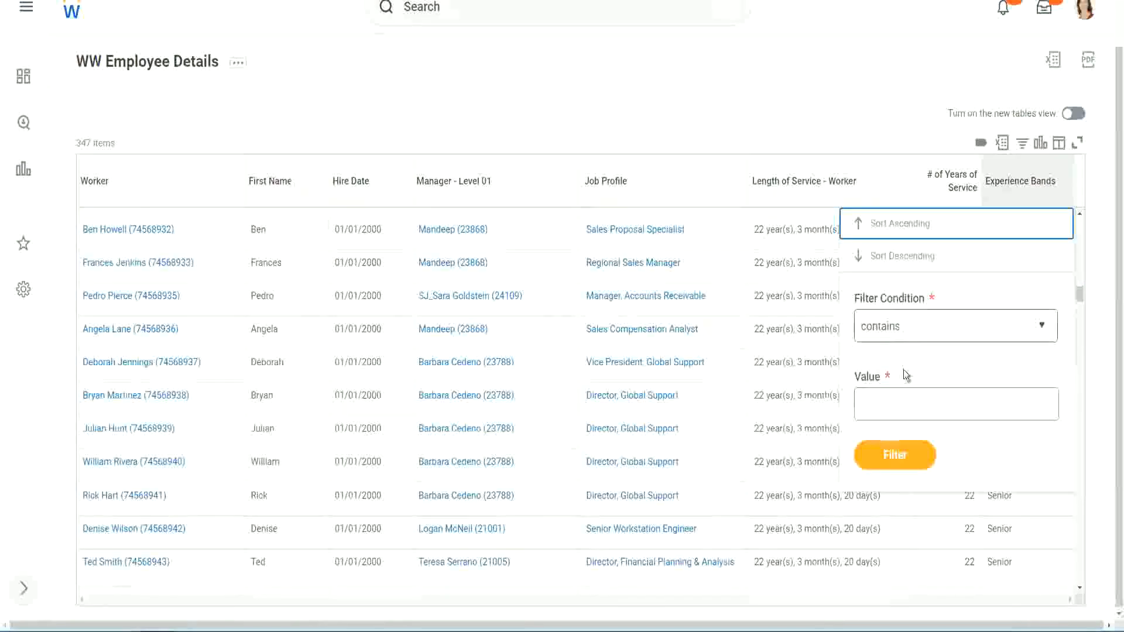
left_click(892, 393)
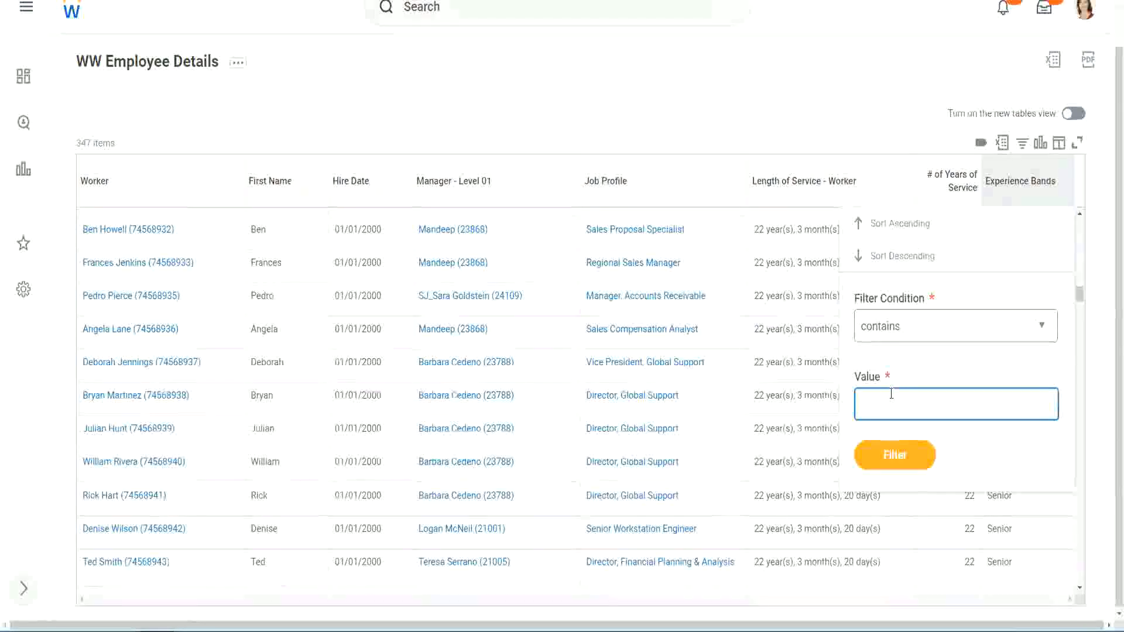
type("Amate")
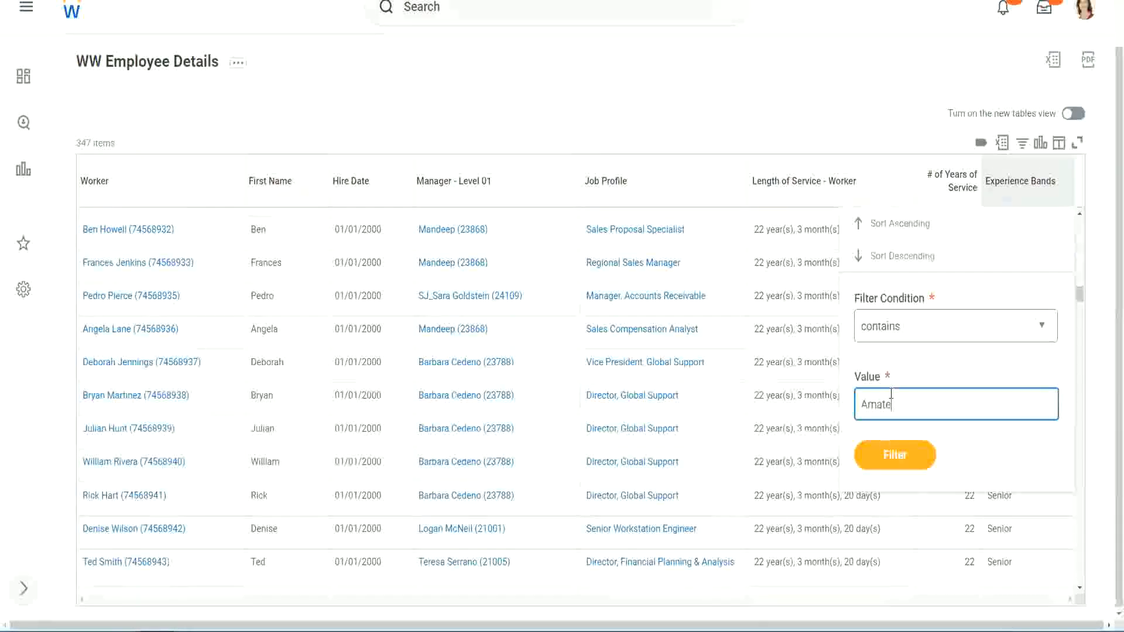
type("ur")
left_click(887, 462)
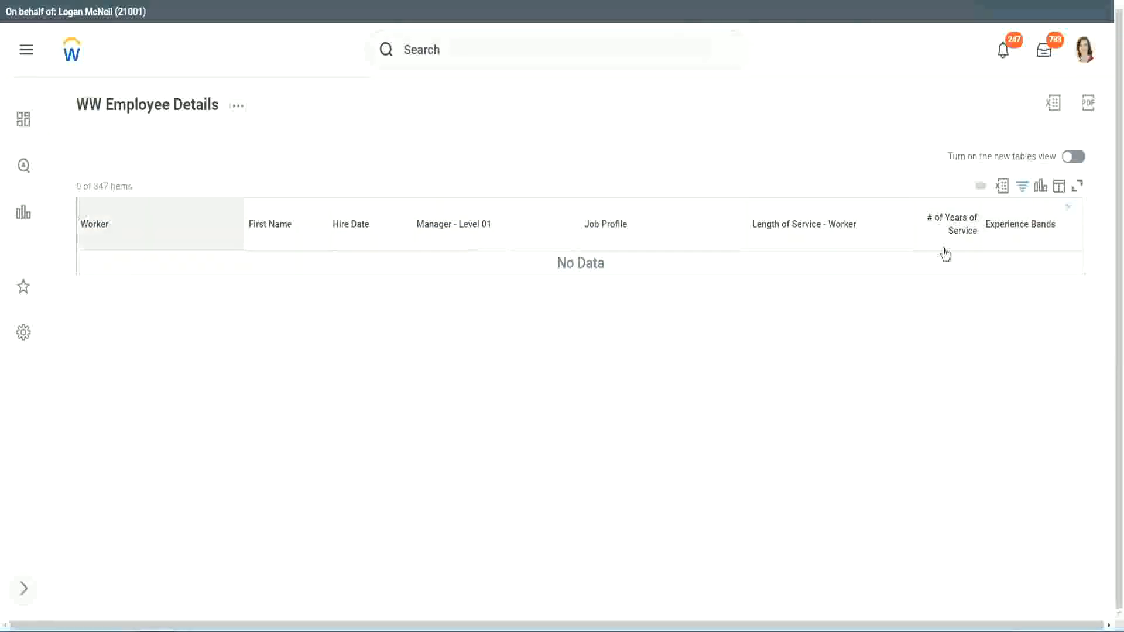
- Filter the Experience Bands column for Legend instead and check the filtered workers' hire dates and years of service against that band
left_click(1018, 226)
left_click_drag(935, 388, 803, 385)
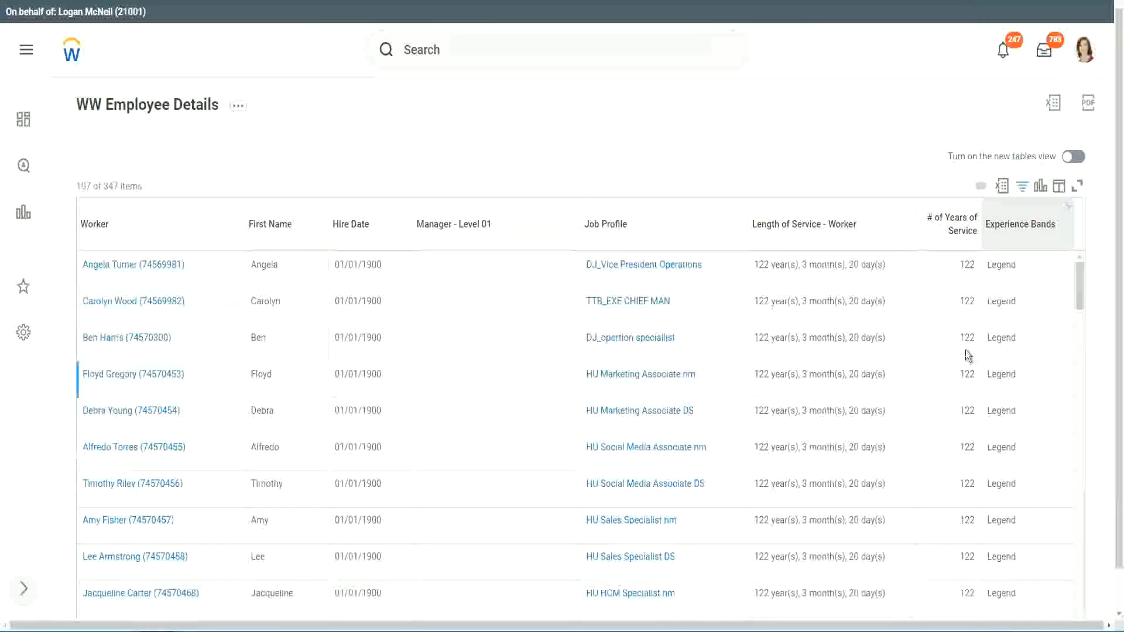
scroll(965, 350, "down", 20)
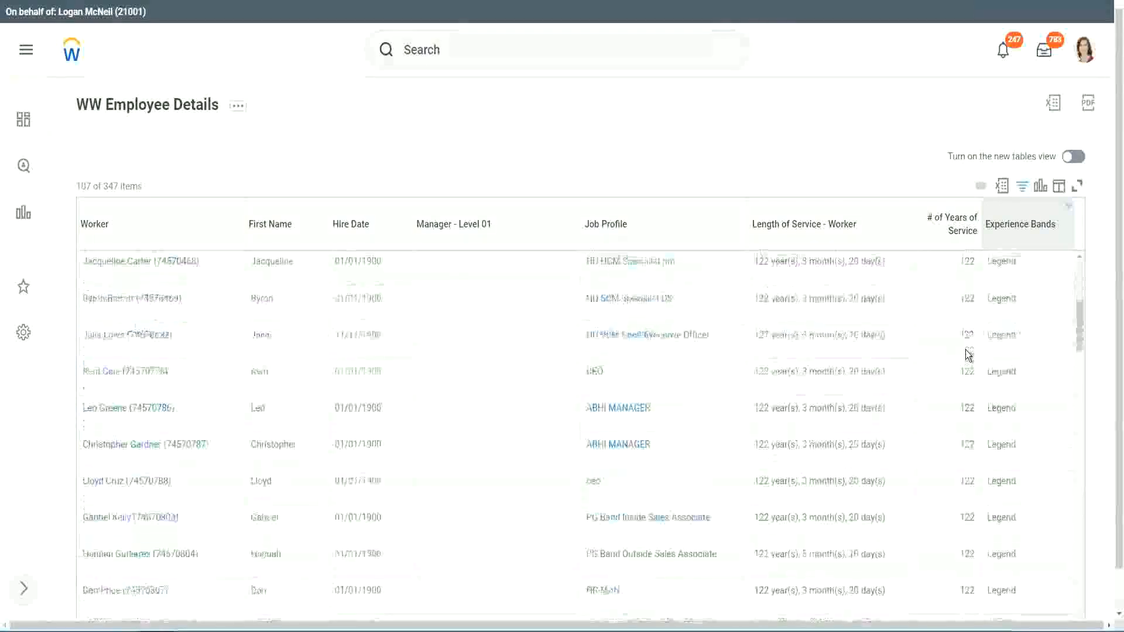
scroll(965, 350, "down", 3)
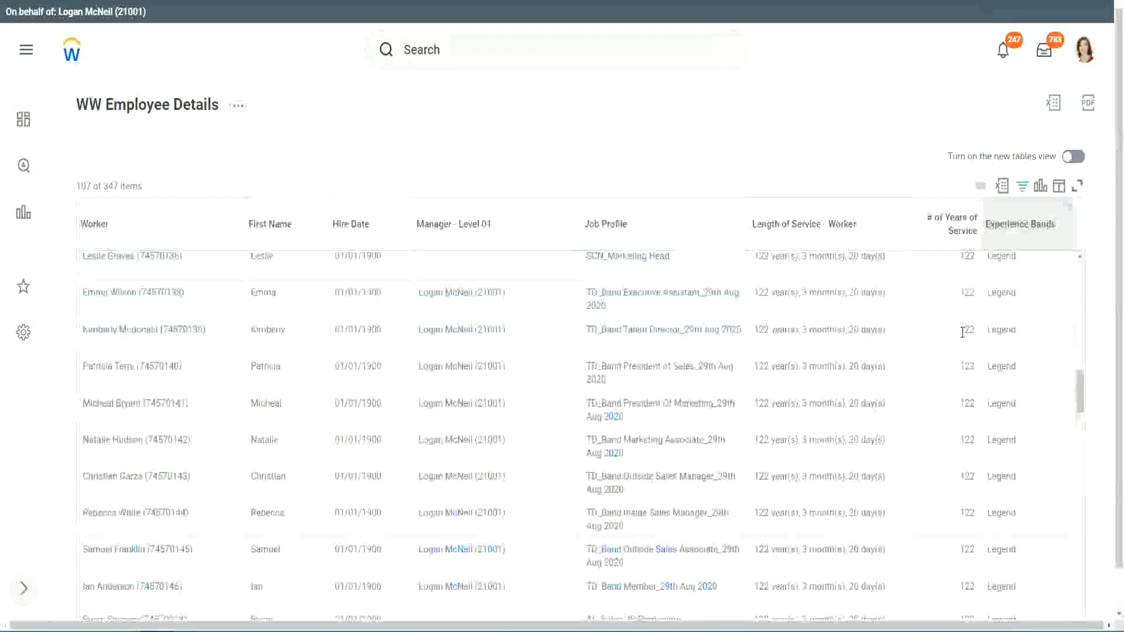
scroll(966, 334, "down", 10)
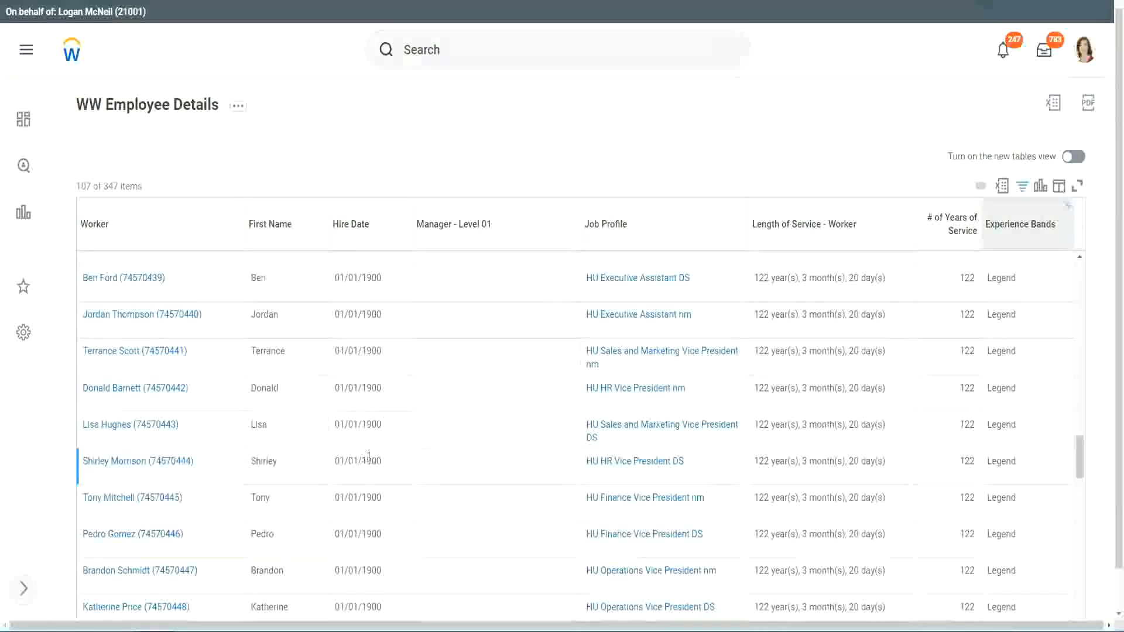
double_click(371, 461)
scroll(957, 440, "down", 5)
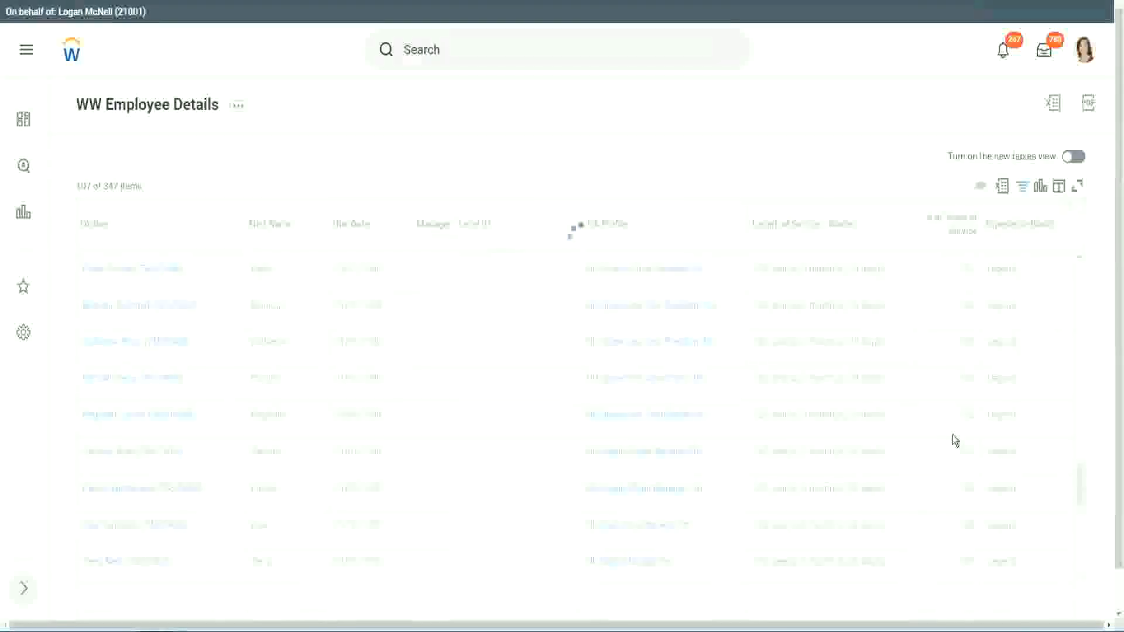
scroll(955, 441, "down", 6)
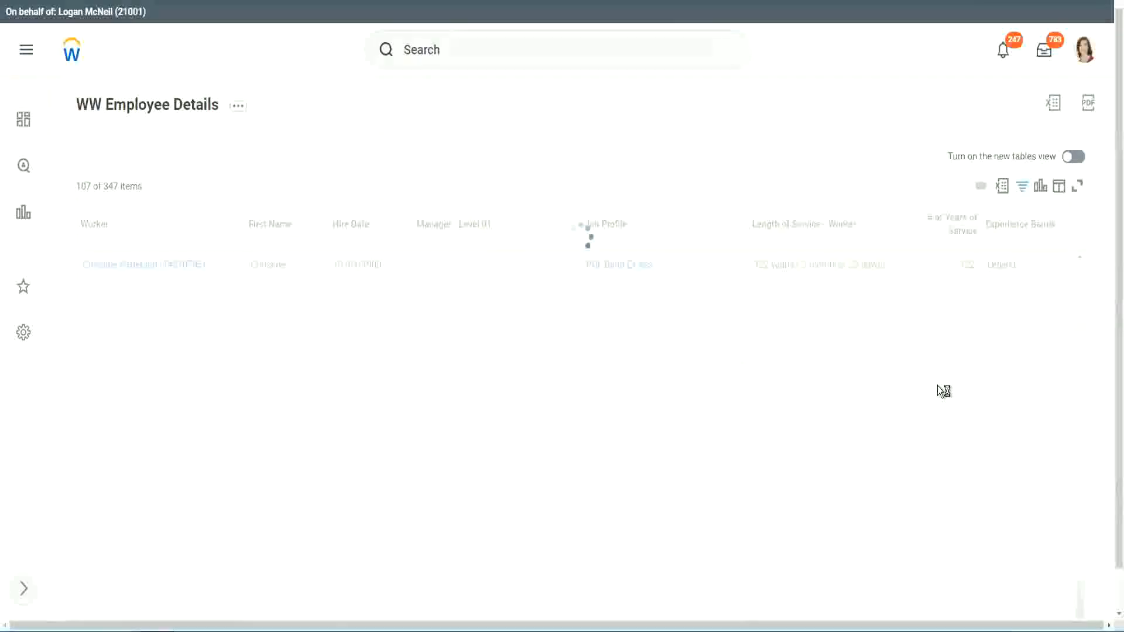
scroll(938, 385, "down", 5)
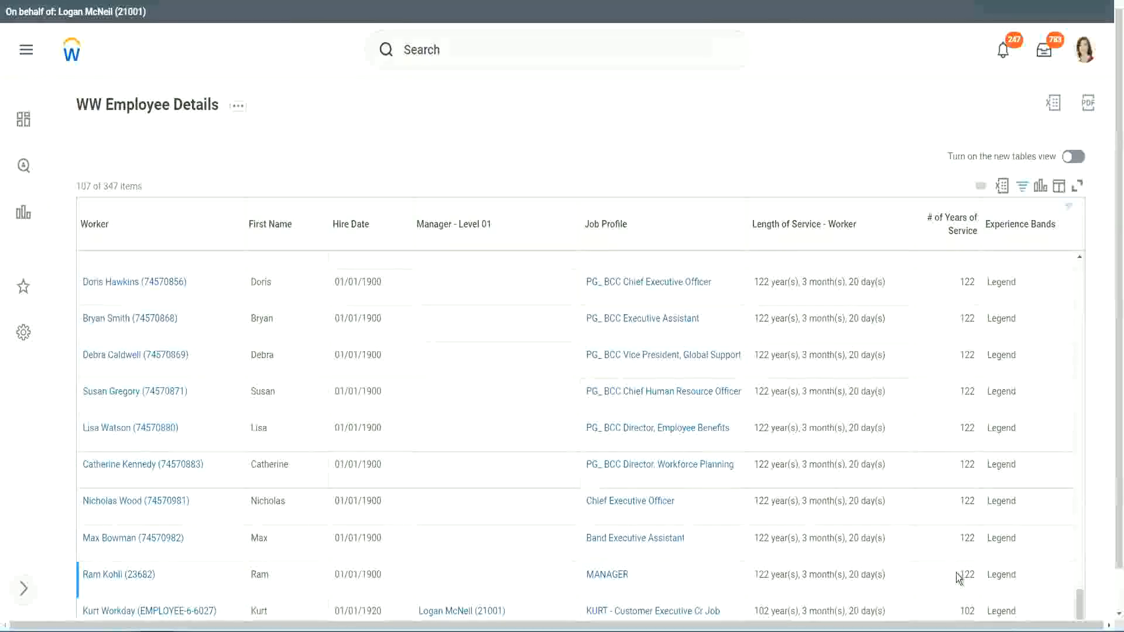
double_click(967, 611)
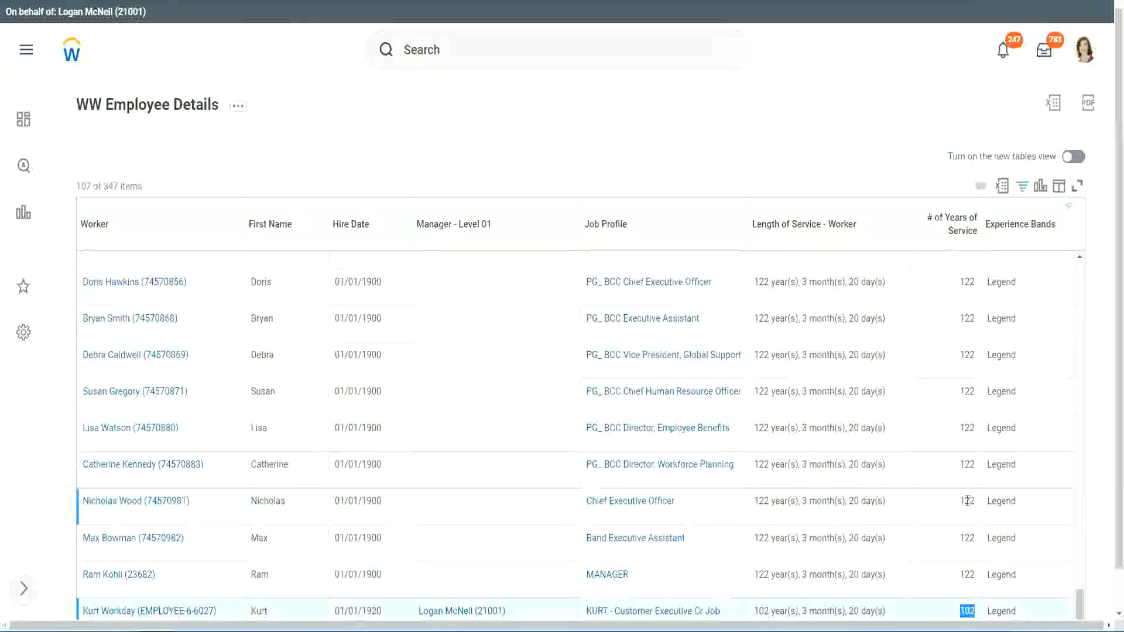
left_click_drag(968, 500, 976, 501)
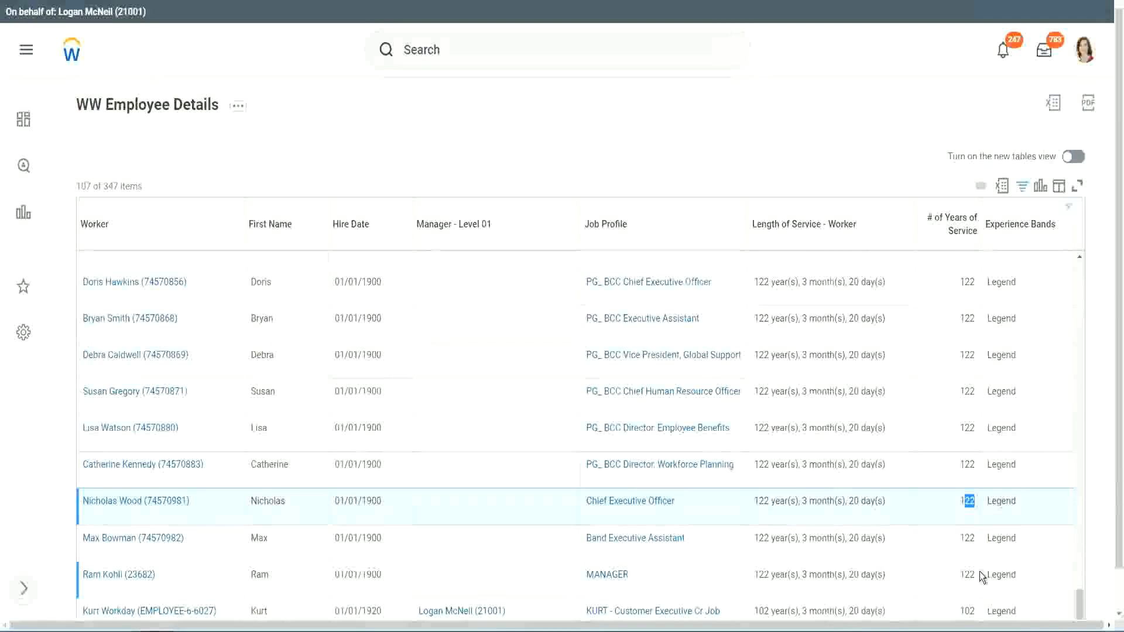
left_click(945, 470)
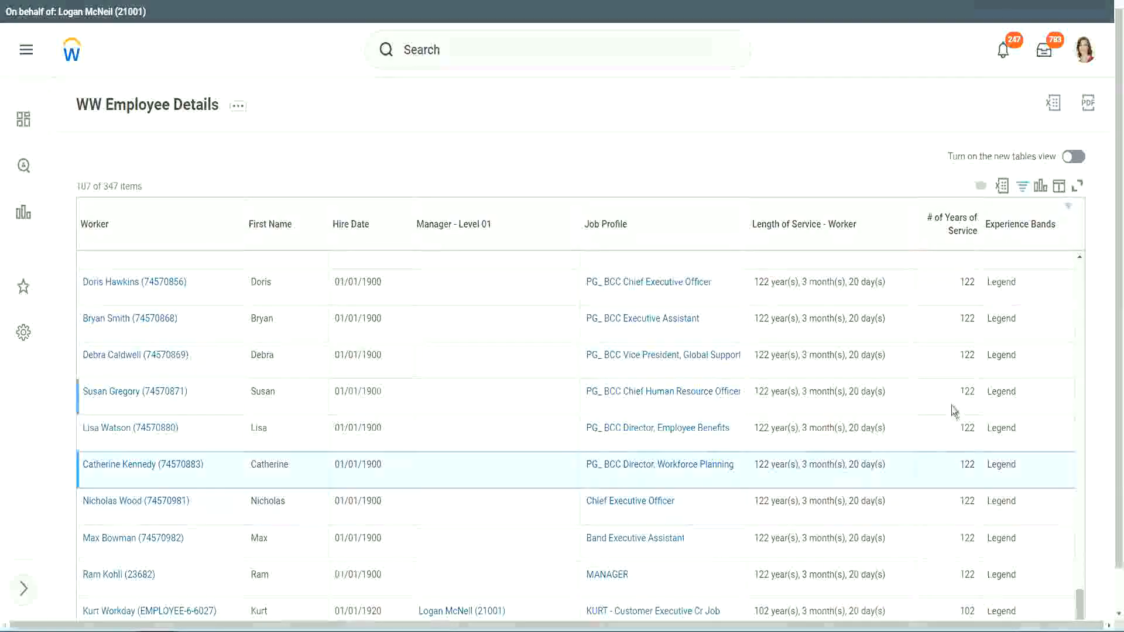
- Change the Experience Bands column filter to show values containing Experienced
left_click(950, 318)
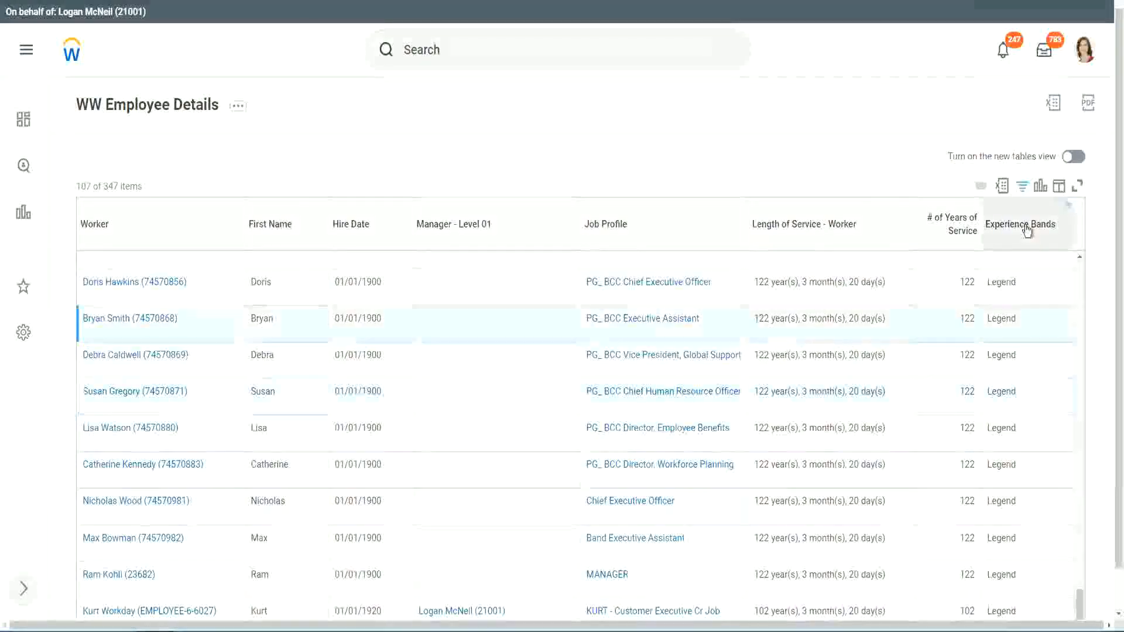
left_click(1029, 249)
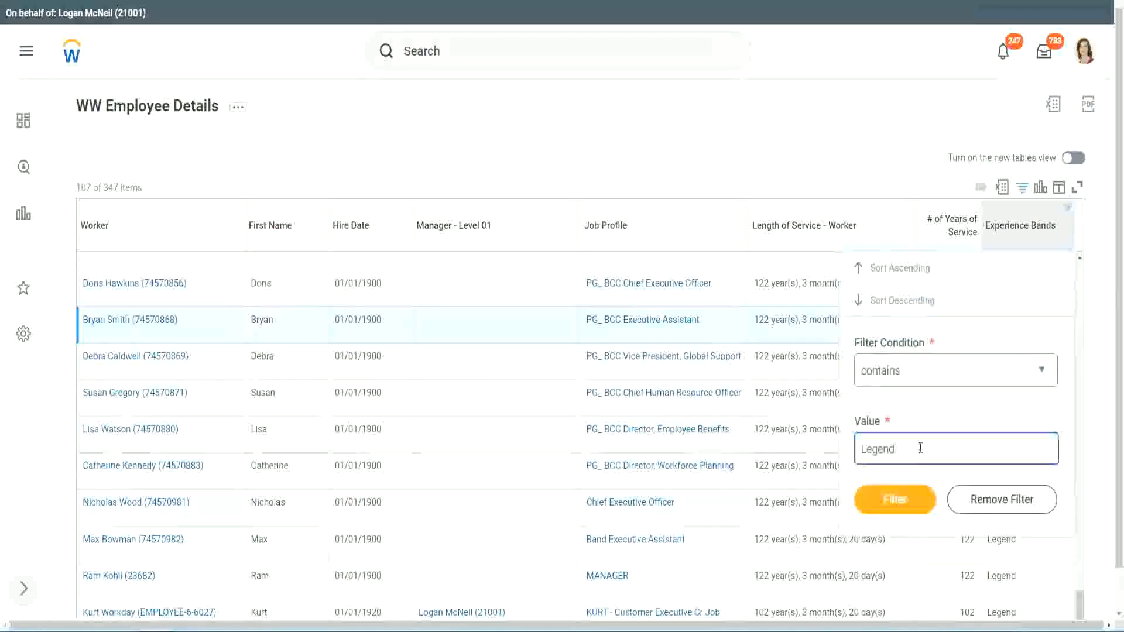
double_click(881, 445)
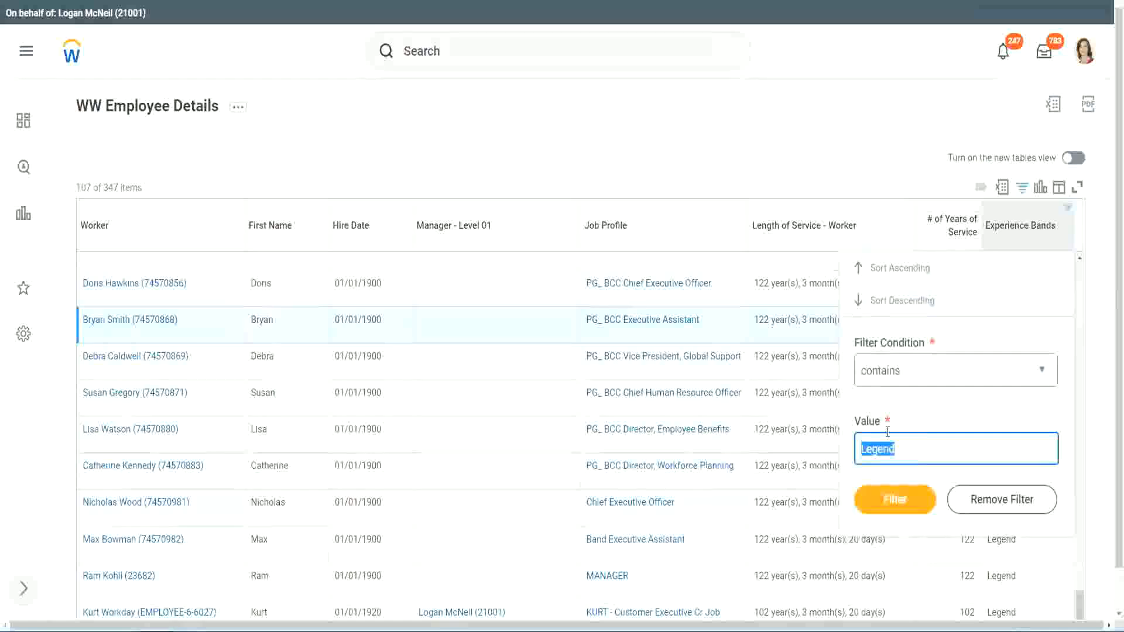
type("Ex")
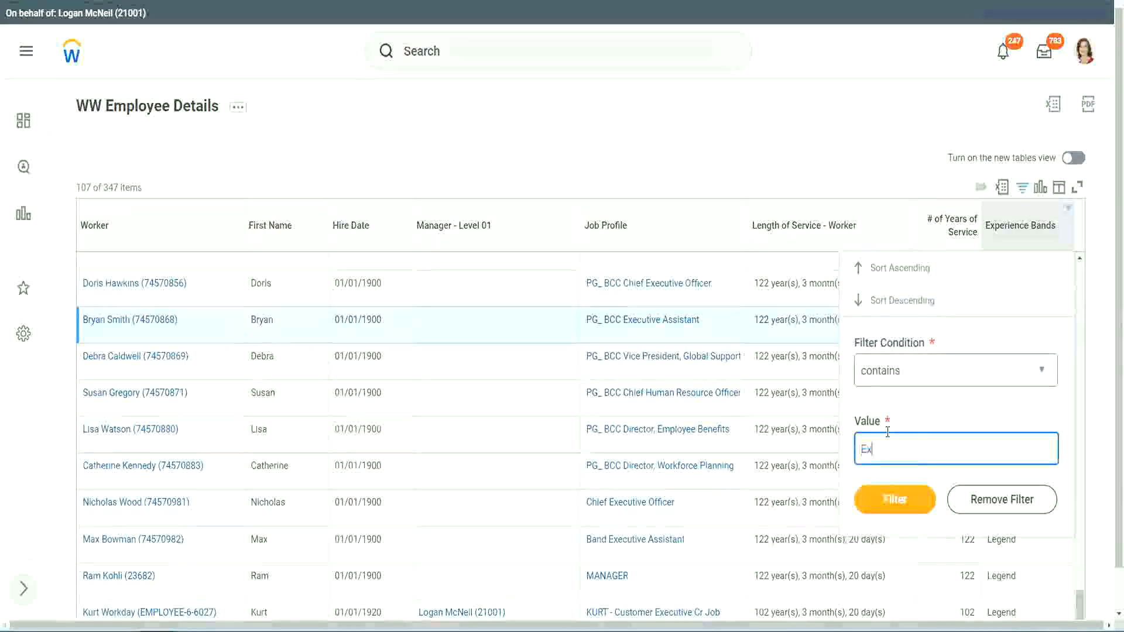
type("per")
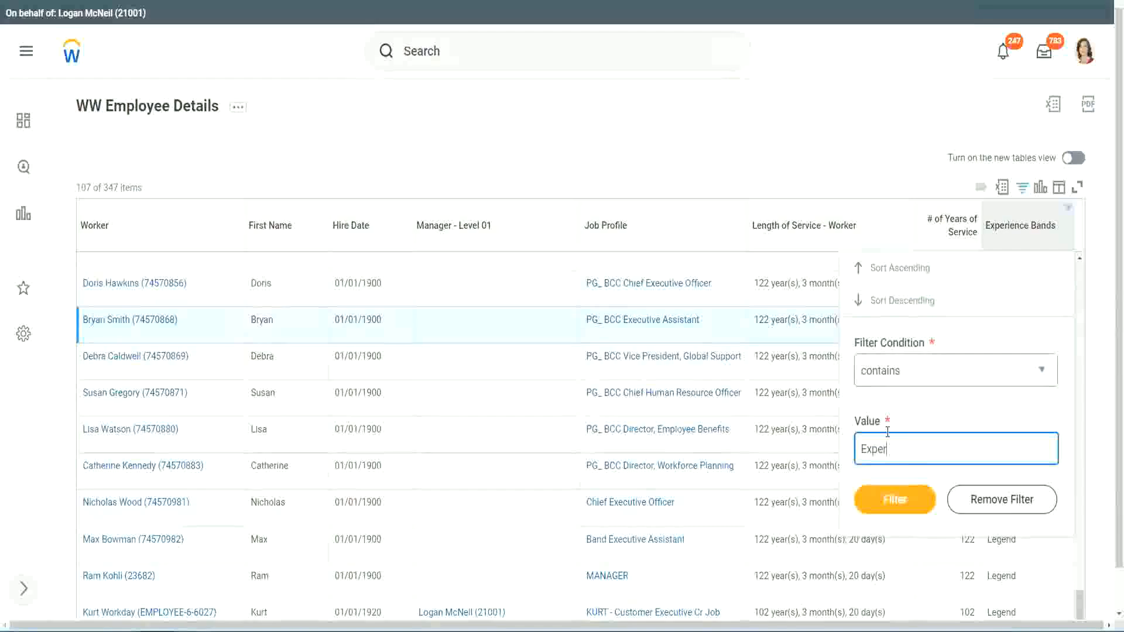
type("ienced")
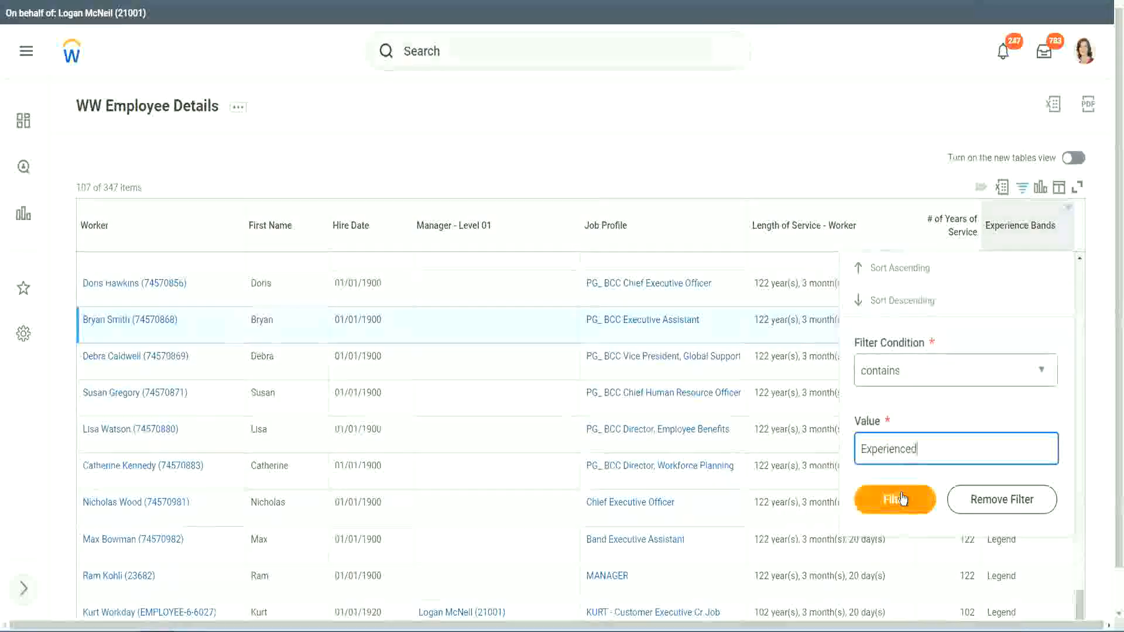
left_click(902, 498)
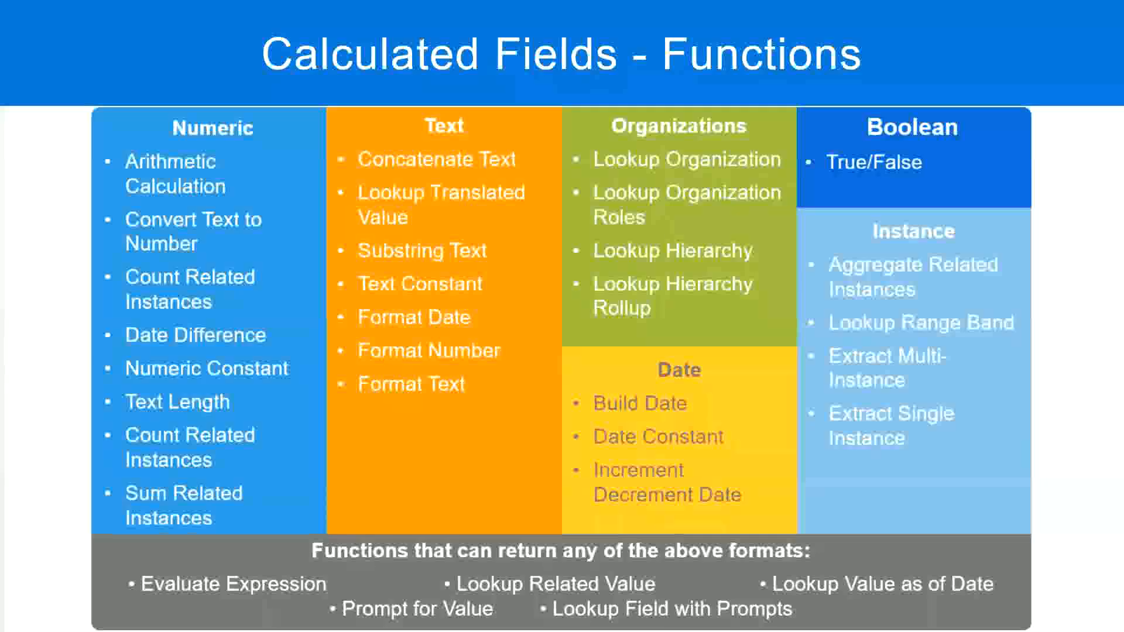
- Switch to the Notepad++ notes and check the 8 - 15 years range defined for the Experienced band
key("alt+Tab")
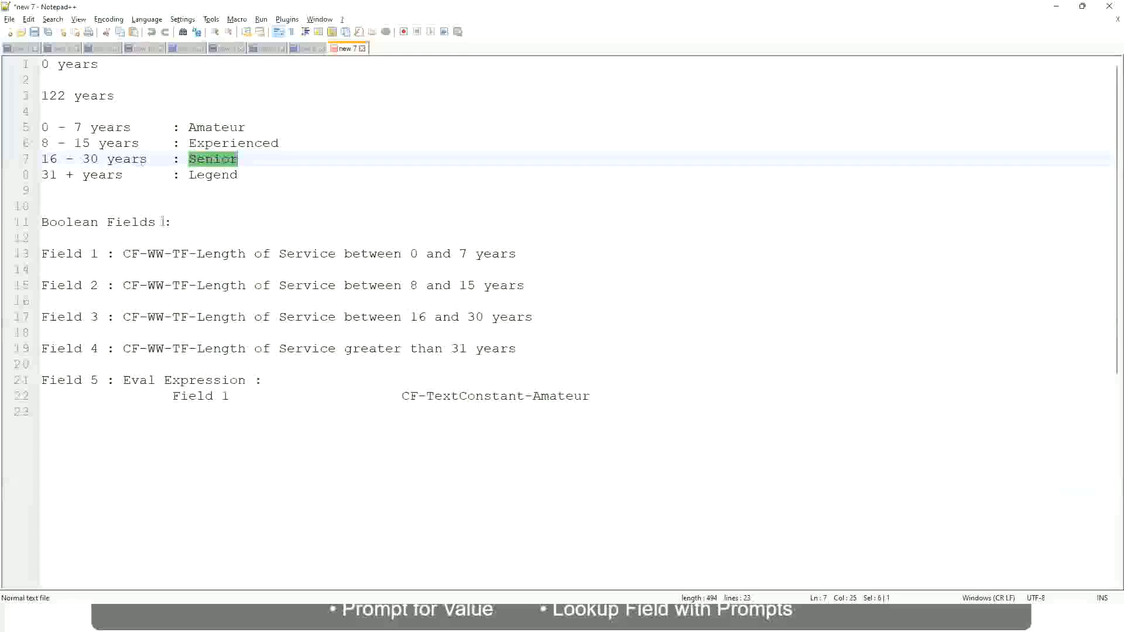
left_click(106, 146)
left_click_drag(50, 144, 87, 145)
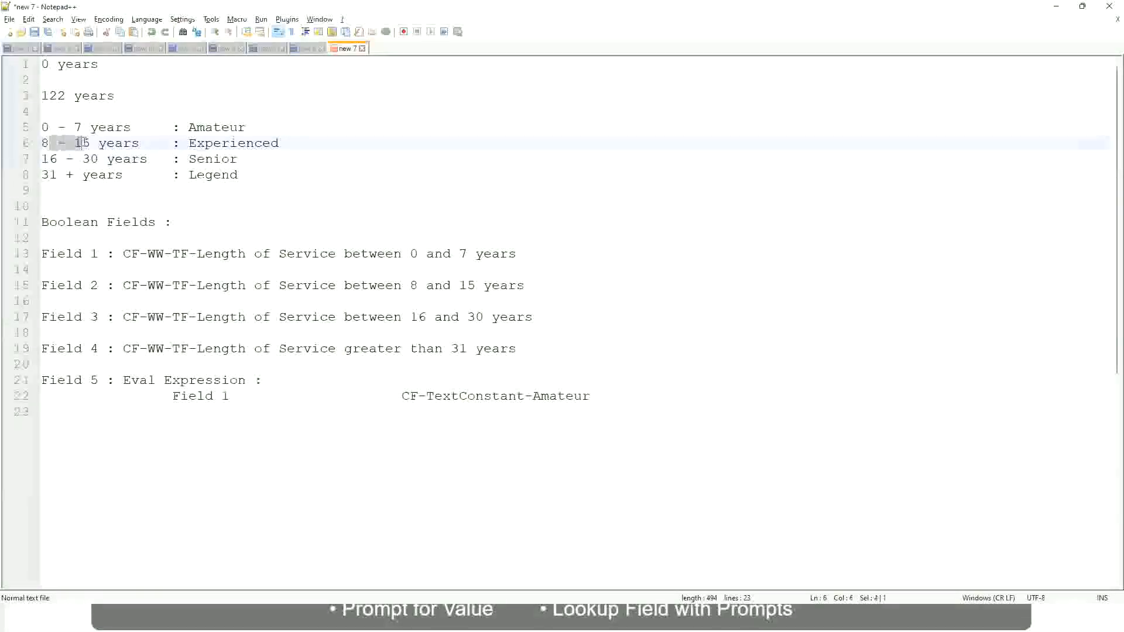
left_click(92, 144)
left_click(129, 145)
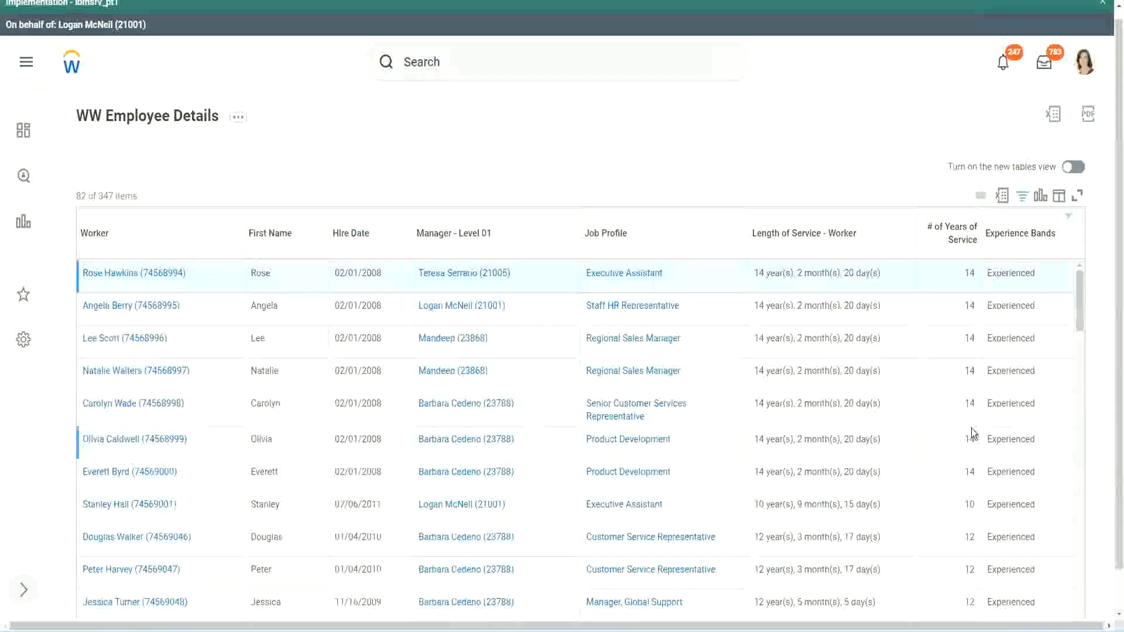
- Return to Workday and check the filtered workers' years of service against the Experienced band down the WW Employee Details report
scroll(973, 433, "down", 5)
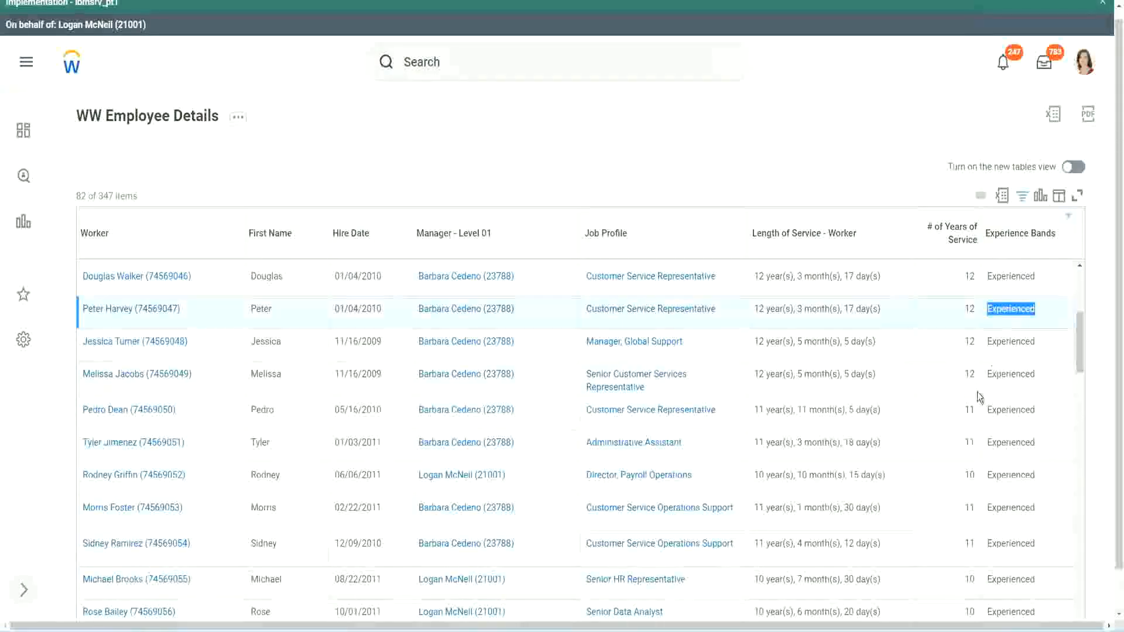
scroll(972, 409, "down", 3)
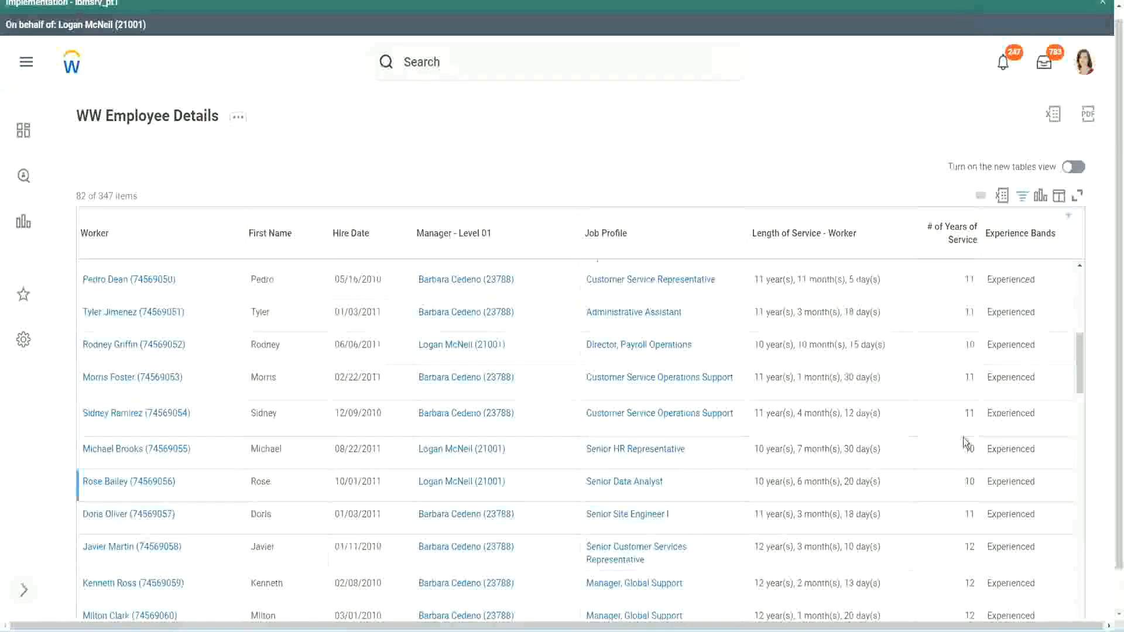
left_click(967, 421)
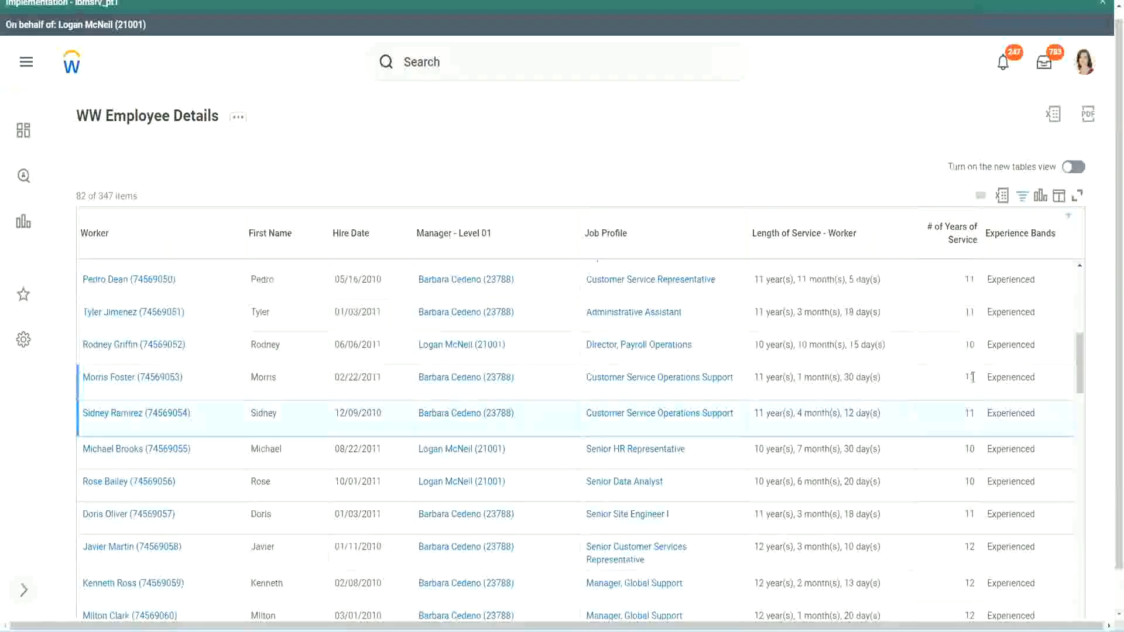
left_click(1022, 377)
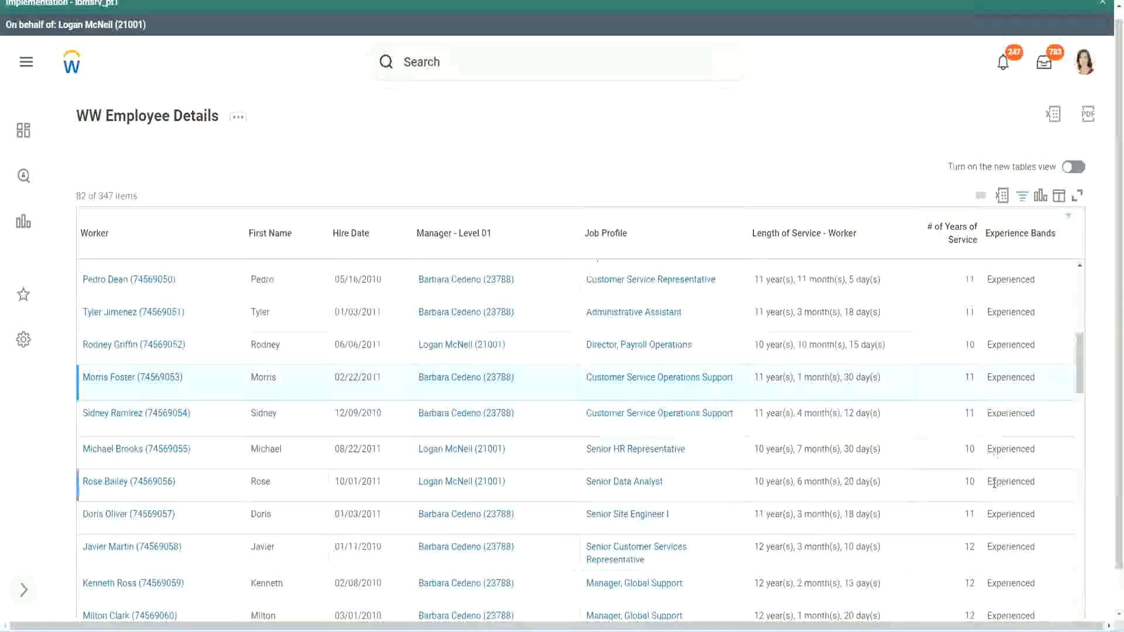
scroll(995, 483, "down", 10)
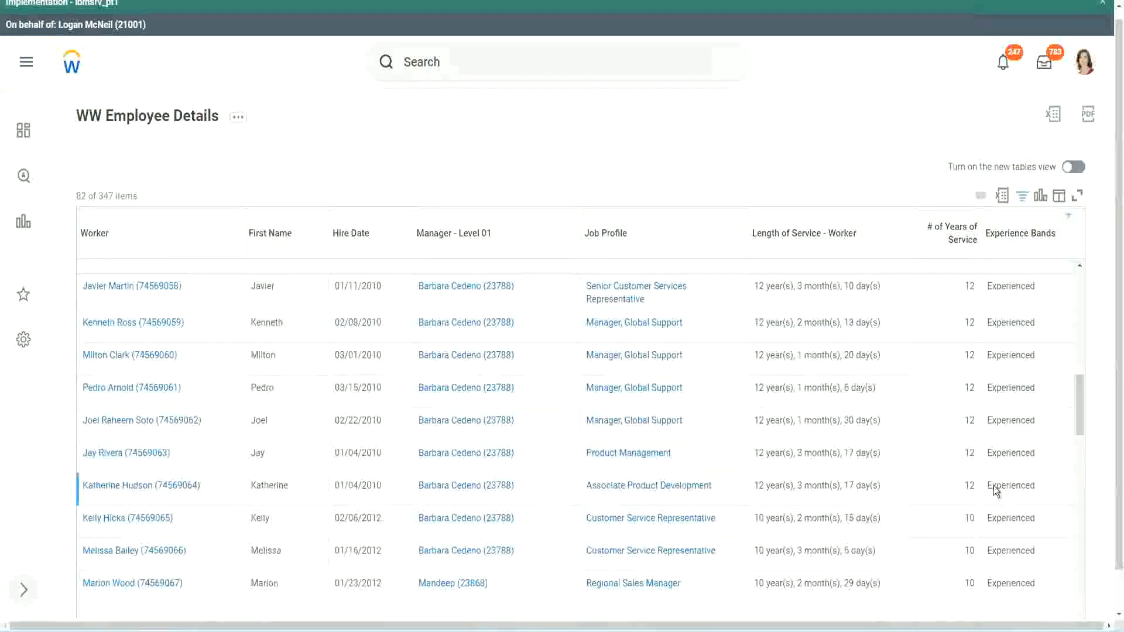